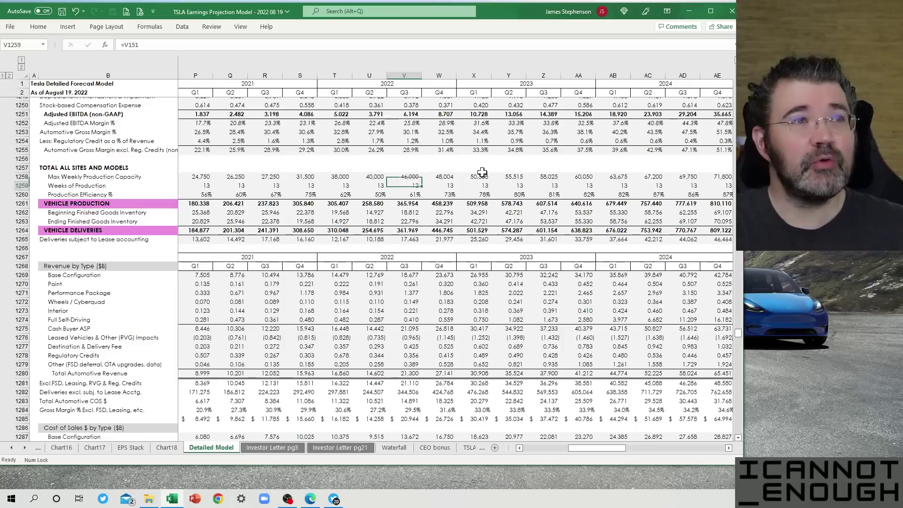
Examine the Q3 2022 capacity, weeks, efficiency, production and deliveries cells in the Total All Sites and Models block
{"action": "key", "text": "Down"}
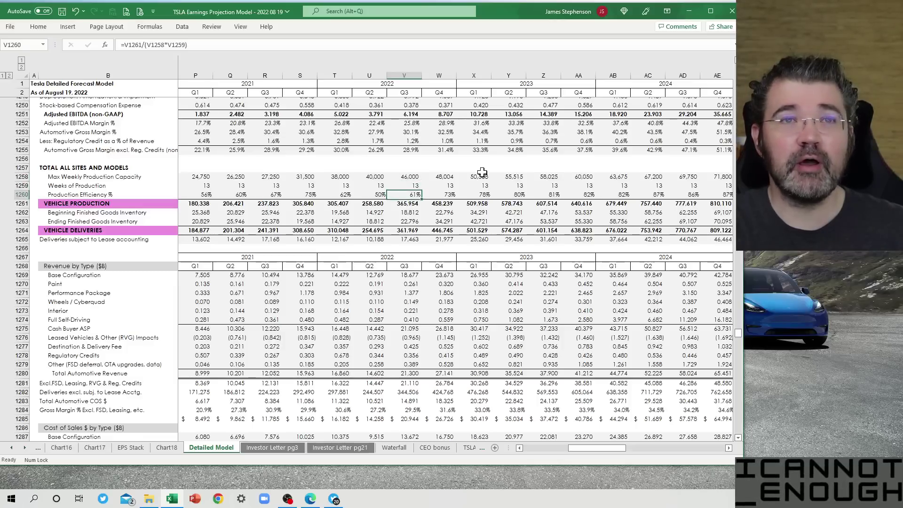
{"action": "key", "text": "Up"}
{"action": "key", "text": "Up"}
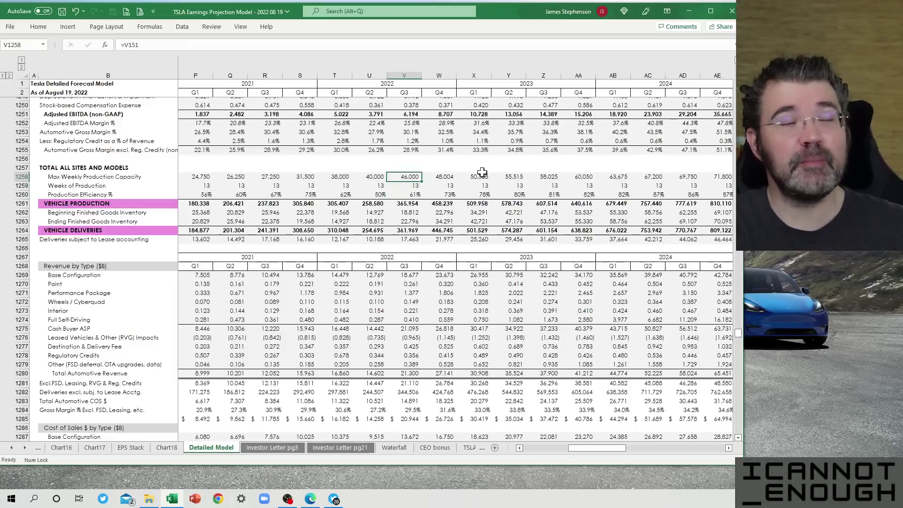
{"action": "key", "text": "Down"}
{"action": "key", "text": "Down"}
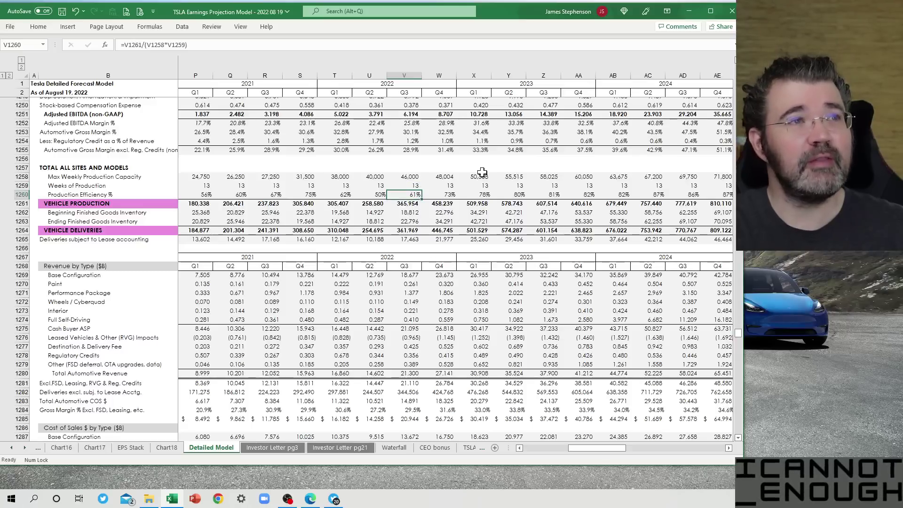
{"action": "key", "text": "Down"}
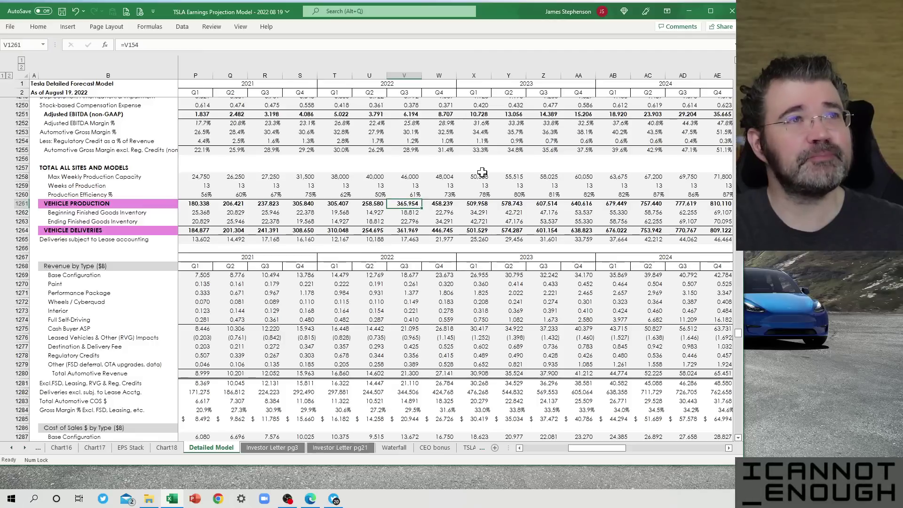
{"action": "key", "text": "Down"}
{"action": "key", "text": "Down"}
{"action": "key", "text": "Down"}
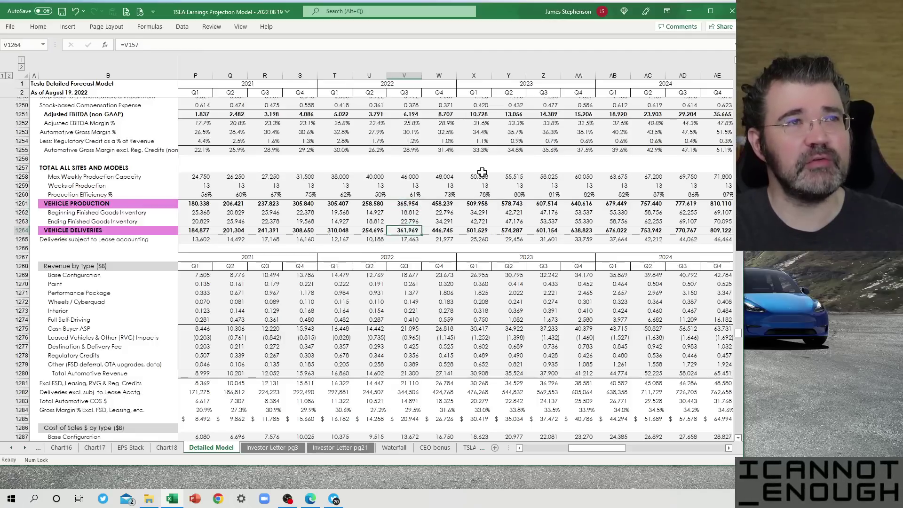
{"action": "key", "text": "Down"}
{"action": "key", "text": "Up"}
{"action": "key", "text": "Up"}
{"action": "key", "text": "Up"}
{"action": "key", "text": "Up"}
{"action": "key", "text": "Up"}
{"action": "key", "text": "Up"}
{"action": "key", "text": "Up"}
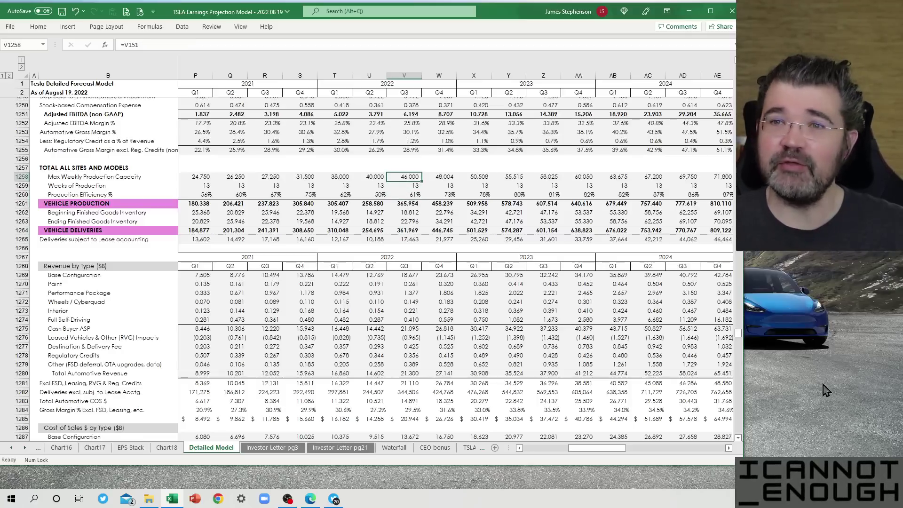
Look through the Fremont, Shanghai, Berlin and Texas production sections and highlight the All Sites and Models block in rows 150 to 160
{"action": "mouse_move", "coordinate": [740, 342]}
{"action": "left_mouse_down"}
{"action": "mouse_move", "coordinate": [747, 314]}
{"action": "mouse_move", "coordinate": [740, 336]}
{"action": "left_mouse_up"}
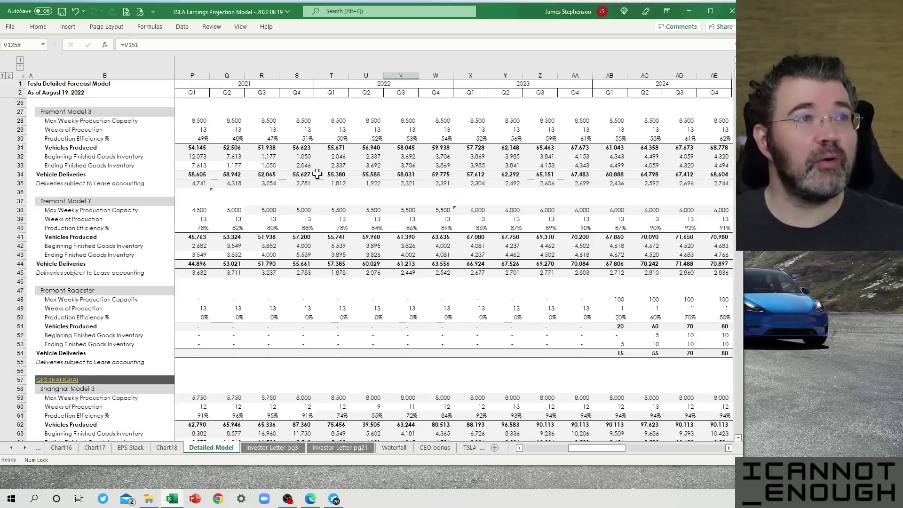
{"action": "scroll", "coordinate": [345, 342], "scroll_direction": "down", "scroll_amount": 13}
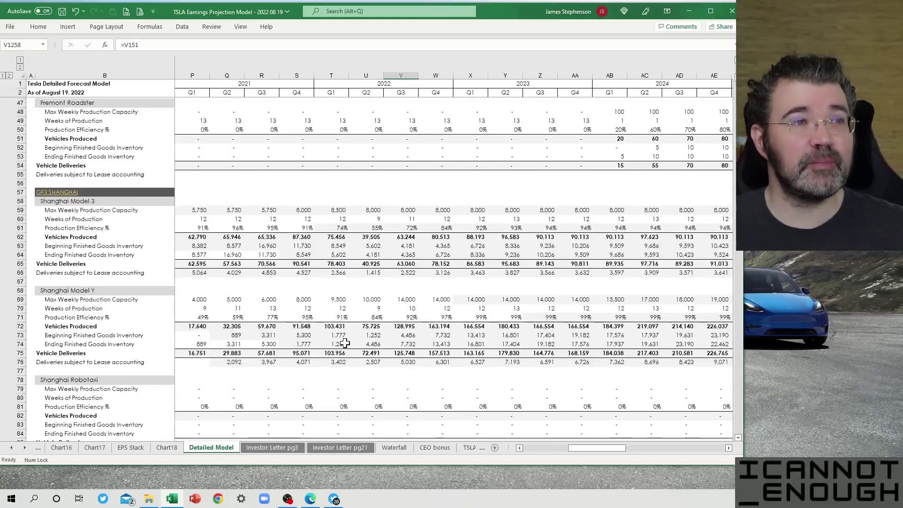
{"action": "scroll", "coordinate": [345, 343], "scroll_direction": "down", "scroll_amount": 15}
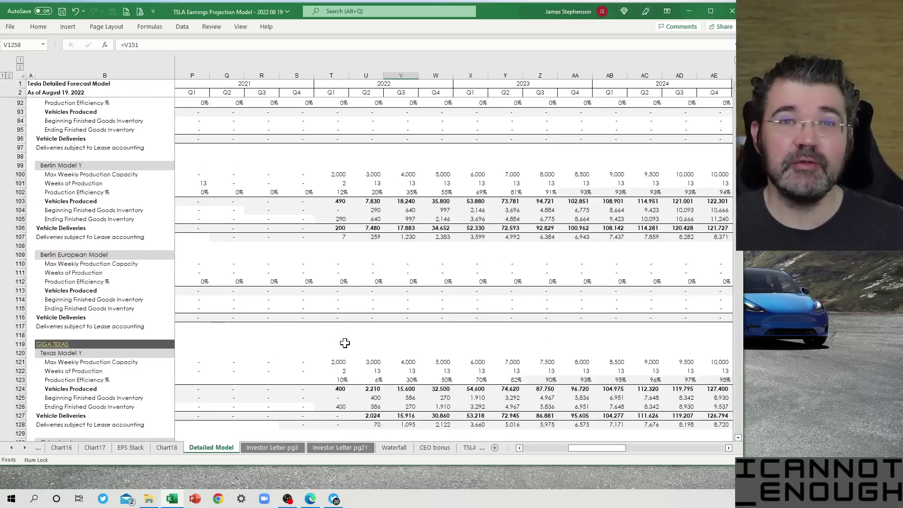
{"action": "scroll", "coordinate": [345, 343], "scroll_direction": "down", "scroll_amount": 7}
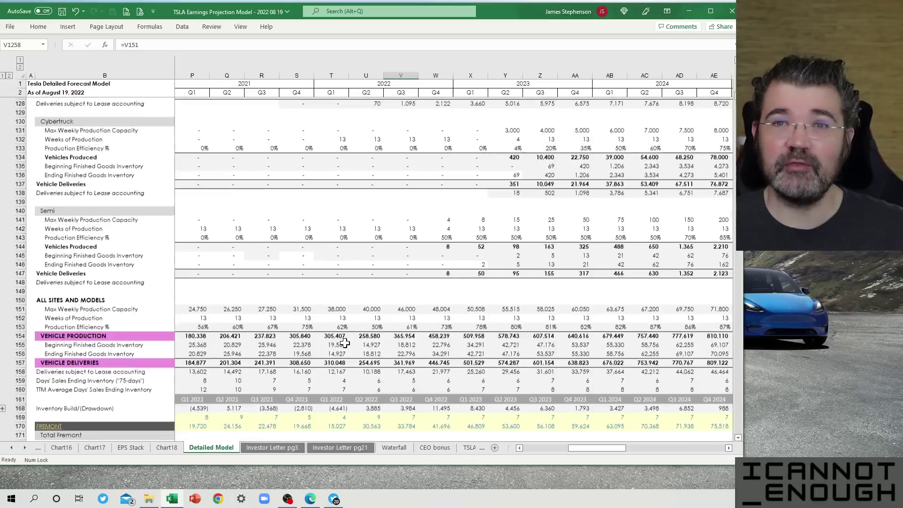
{"action": "scroll", "coordinate": [345, 343], "scroll_direction": "down", "scroll_amount": 4}
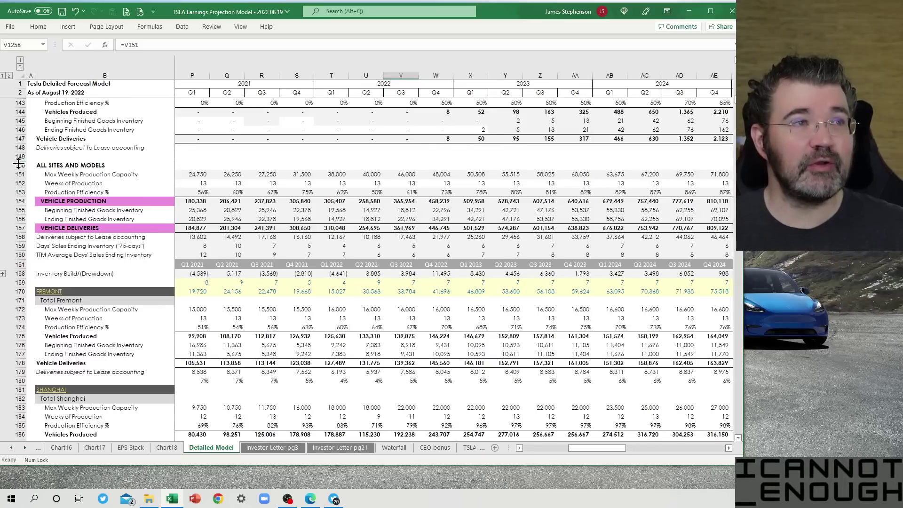
{"action": "left_click_drag", "start_coordinate": [17, 169], "coordinate": [59, 255]}
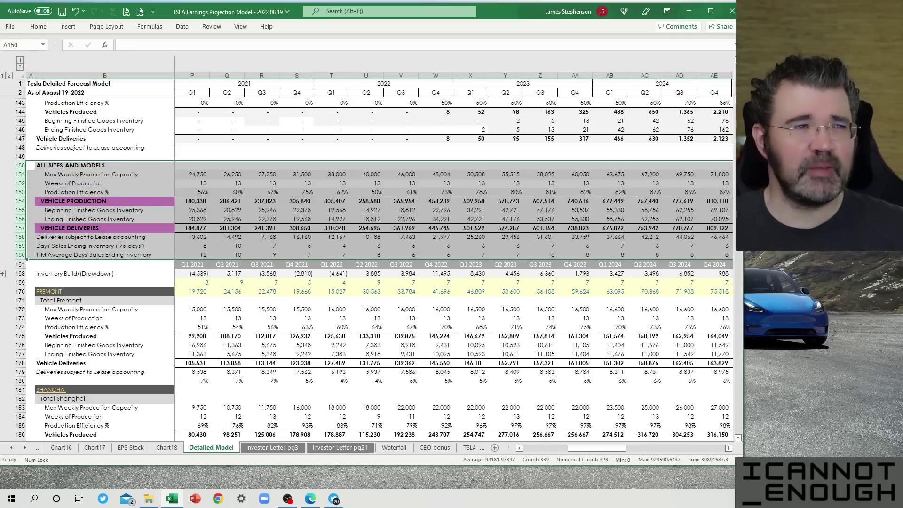
Return to the Total All Sites and Models summary and select cell A1257 beside its heading
{"action": "left_click_drag", "start_coordinate": [737, 61], "coordinate": [739, 329]}
{"action": "scroll", "coordinate": [463, 329], "scroll_direction": "down", "scroll_amount": 8}
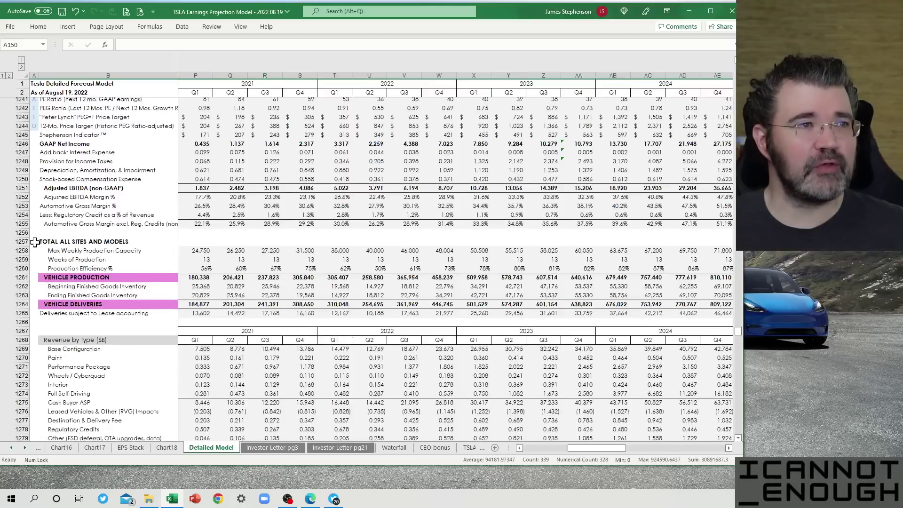
{"action": "left_click", "coordinate": [34, 242]}
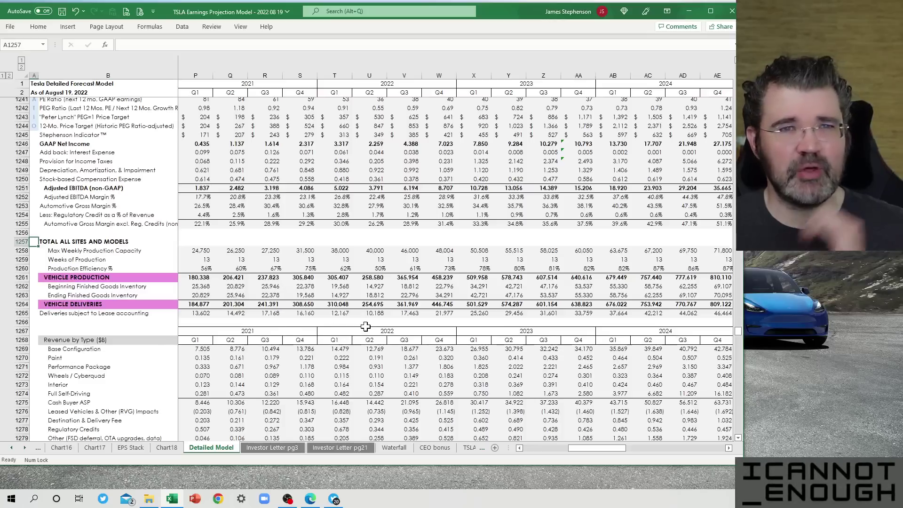
Inspect which cells the Q3 2022 Production Efficiency % formula in V1260 references, and go to the max weekly capacity in V1258
{"action": "left_click", "coordinate": [400, 269]}
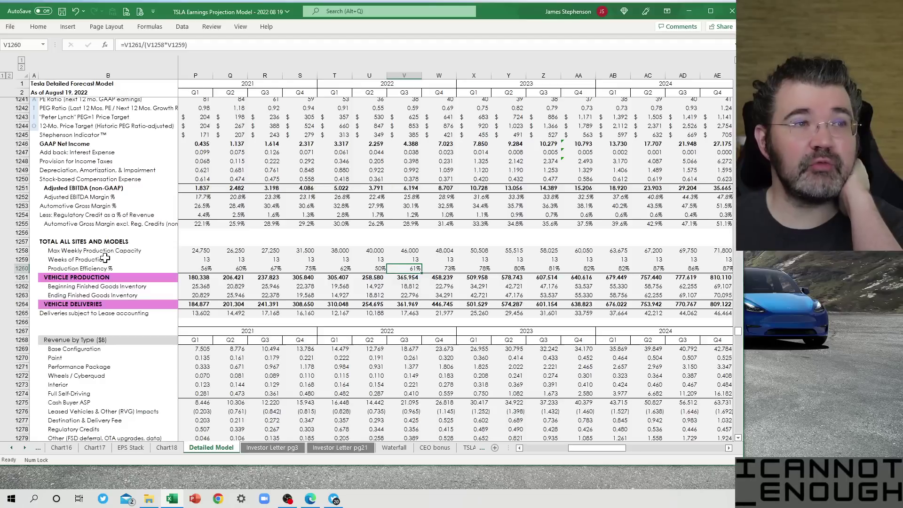
{"action": "left_click", "coordinate": [186, 44]}
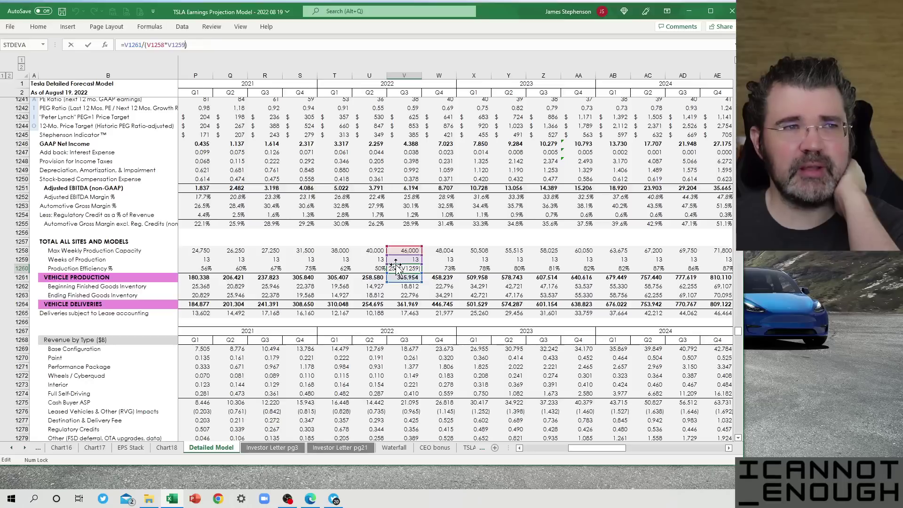
{"action": "key", "text": "Return"}
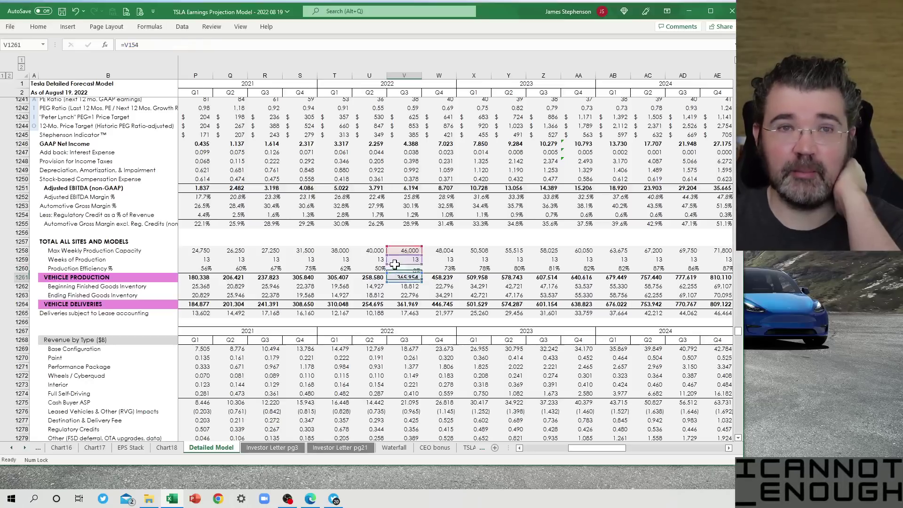
{"action": "key", "text": "Up"}
{"action": "key", "text": "Up"}
{"action": "key", "text": "Up"}
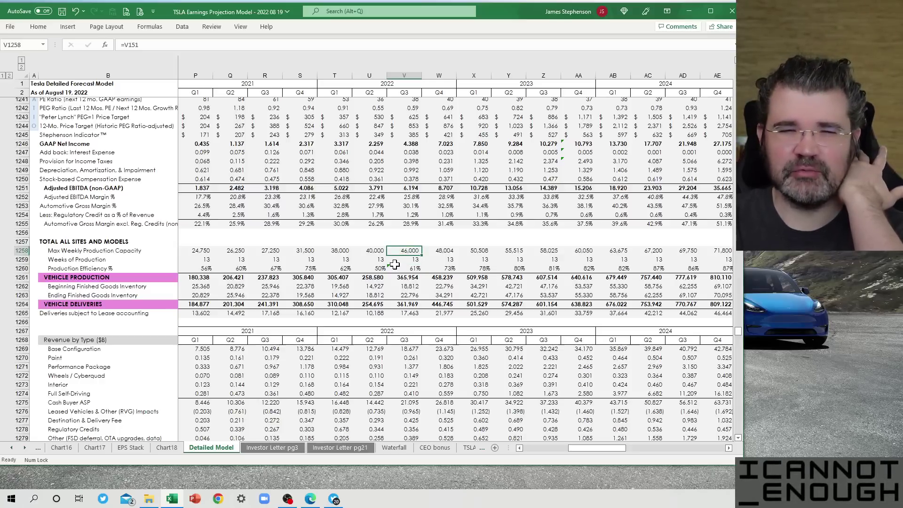
Recheck the Q3 2022 max weekly capacity against the efficiency formula in V1260, showing its cell references and leaving it as is
{"action": "left_click", "coordinate": [395, 268]}
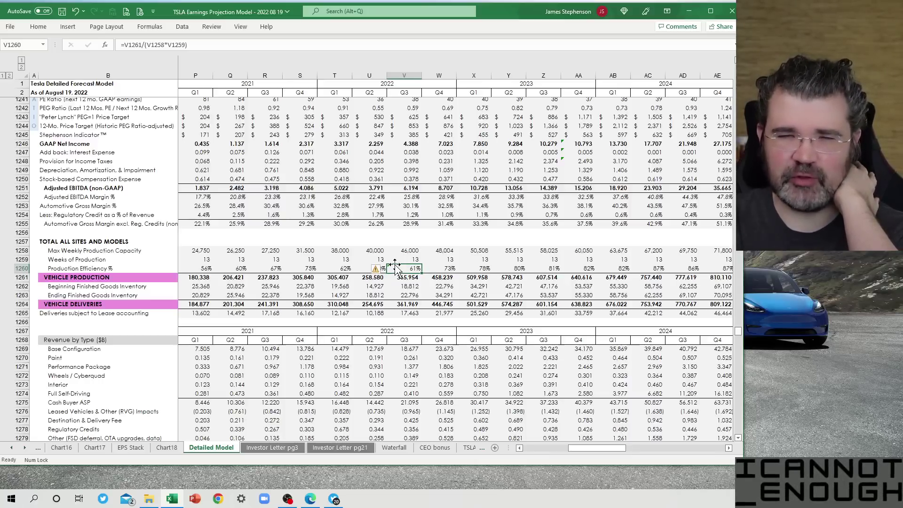
{"action": "key", "text": "Up"}
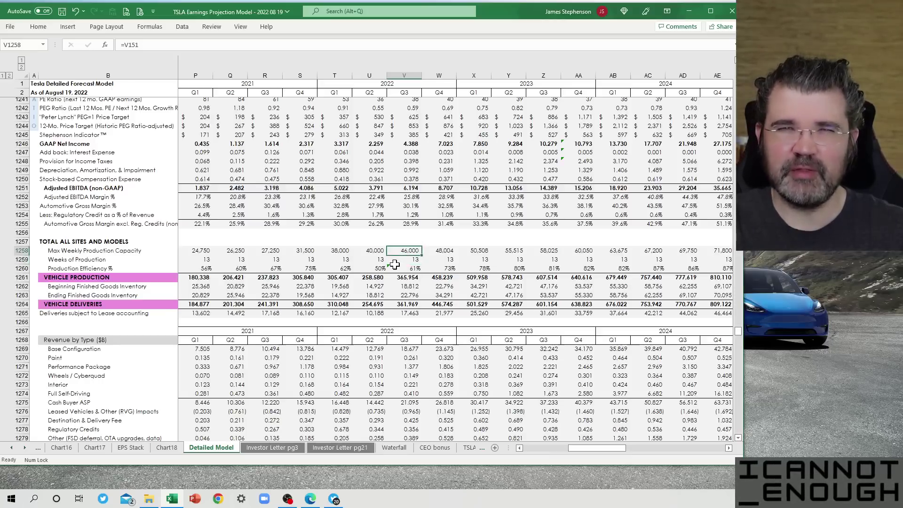
{"action": "left_click", "coordinate": [397, 269]}
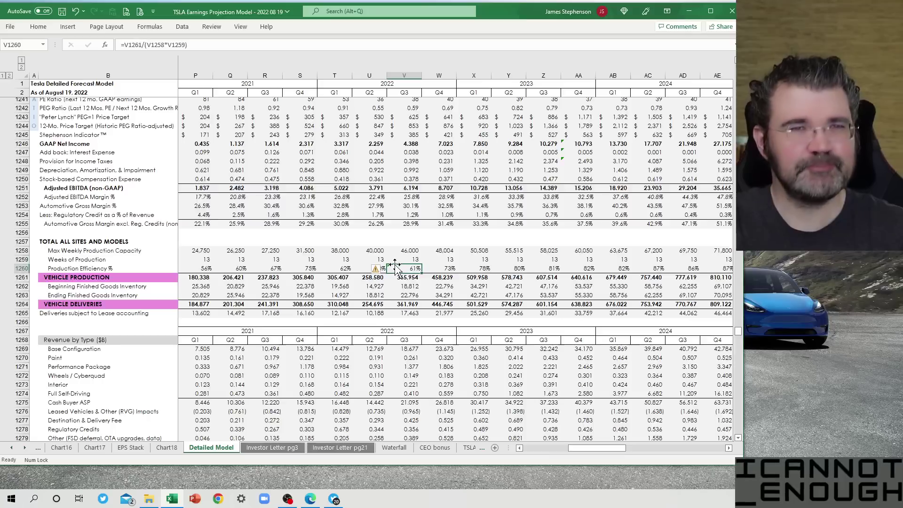
{"action": "left_click", "coordinate": [168, 40]}
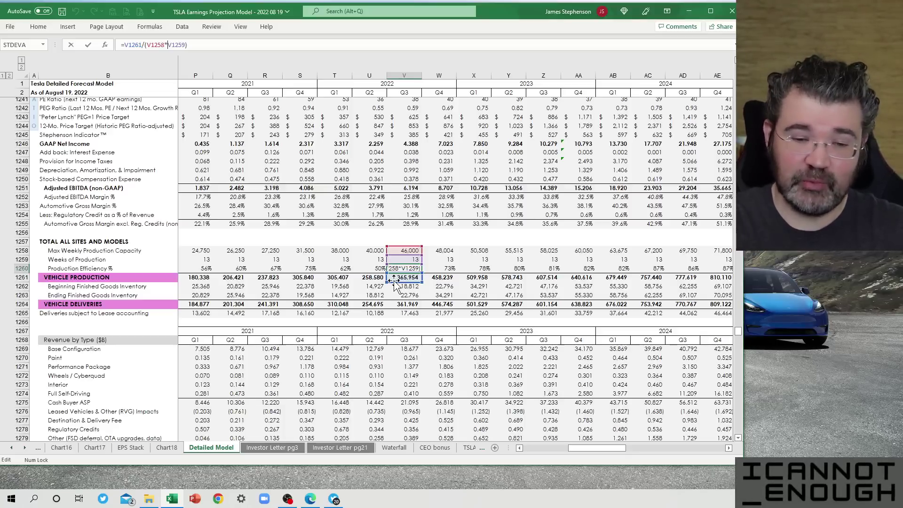
{"action": "key", "text": "ctrl+Return"}
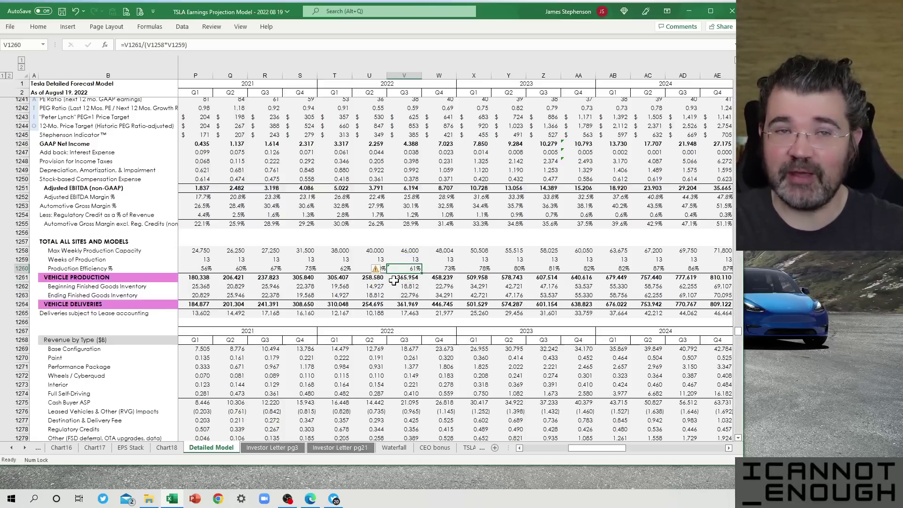
Compare the Q3 2022 Production Efficiency % with the adjacent 2022 quarters in row 1260
{"action": "key", "text": "Left"}
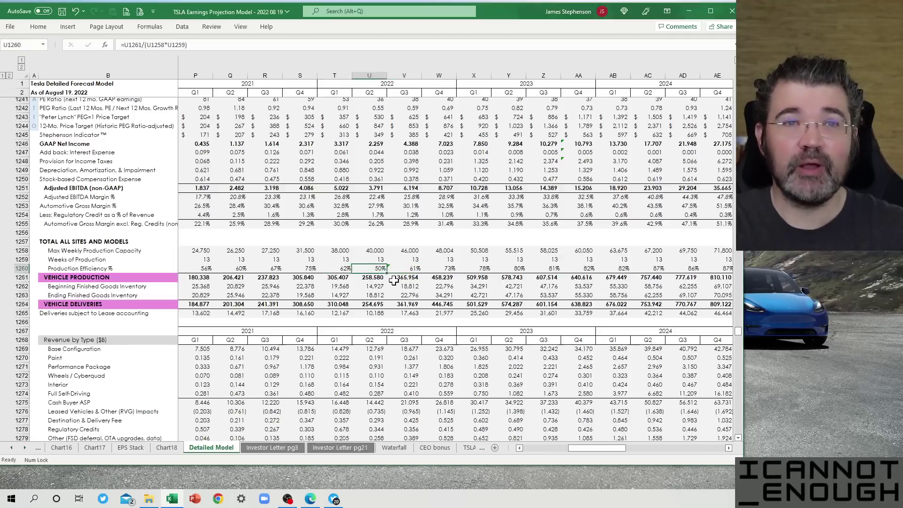
{"action": "key", "text": "Right"}
{"action": "key", "text": "Right"}
{"action": "key", "text": "Left"}
{"action": "key", "text": "Left"}
{"action": "key", "text": "Left"}
{"action": "key", "text": "Left"}
{"action": "key", "text": "Left"}
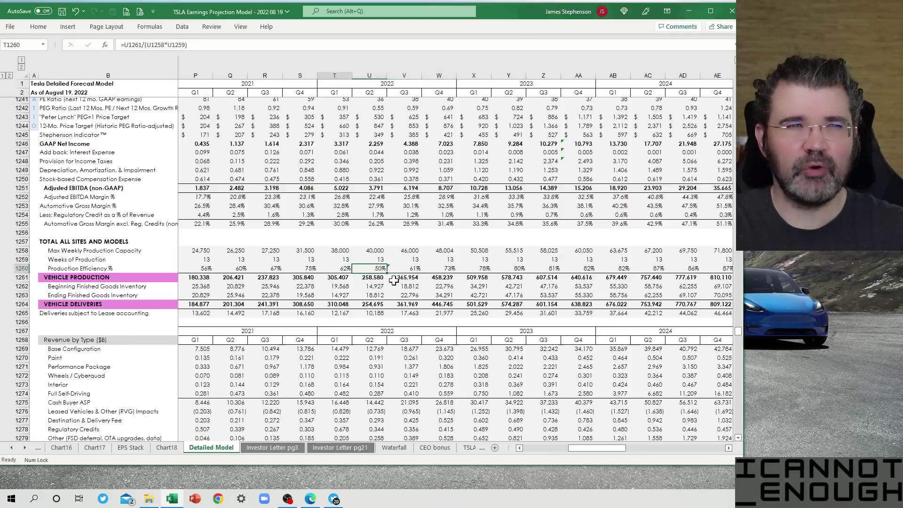
{"action": "key", "text": "Right"}
{"action": "key", "text": "Right"}
{"action": "key", "text": "Right"}
{"action": "key", "text": "Right"}
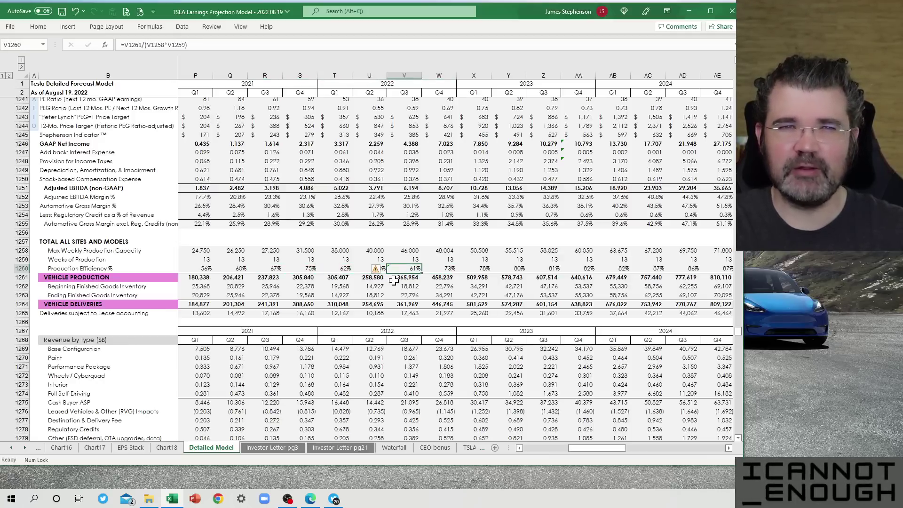
Review Production Efficiency % forward through Q4 2023, back to Q1 2022, and return to Q3 2022
{"action": "key", "text": "Right"}
{"action": "key", "text": "Right"}
{"action": "key", "text": "Right"}
{"action": "key", "text": "Right"}
{"action": "key", "text": "Right"}
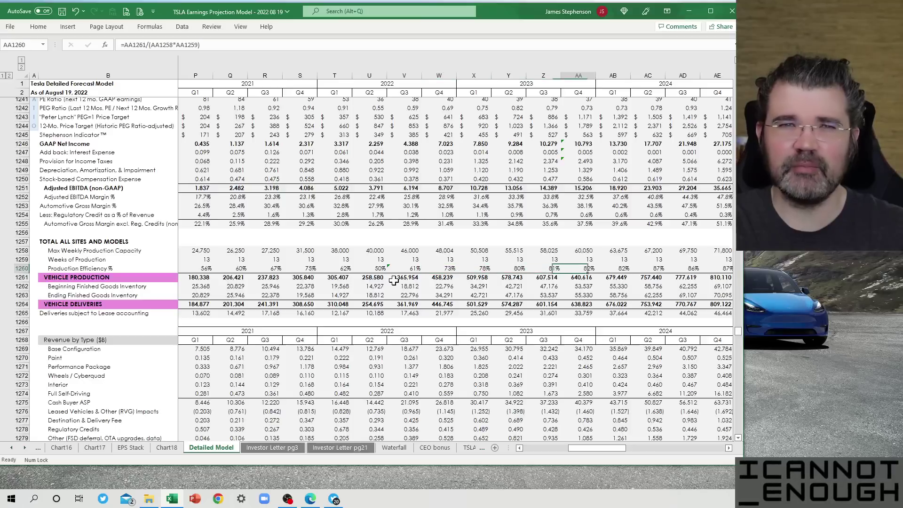
{"action": "key", "text": "Left"}
{"action": "key", "text": "Left"}
{"action": "key", "text": "Left"}
{"action": "key", "text": "Left"}
{"action": "key", "text": "Left"}
{"action": "key", "text": "Left"}
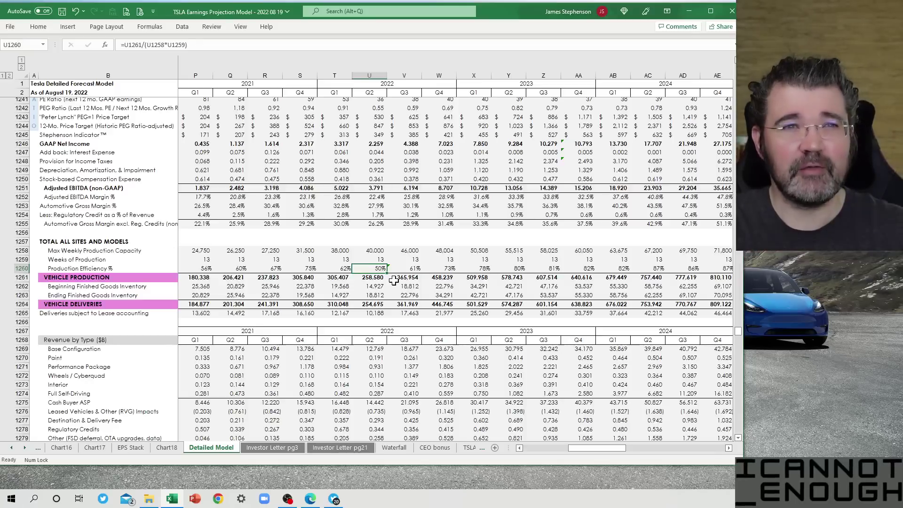
{"action": "key", "text": "Left"}
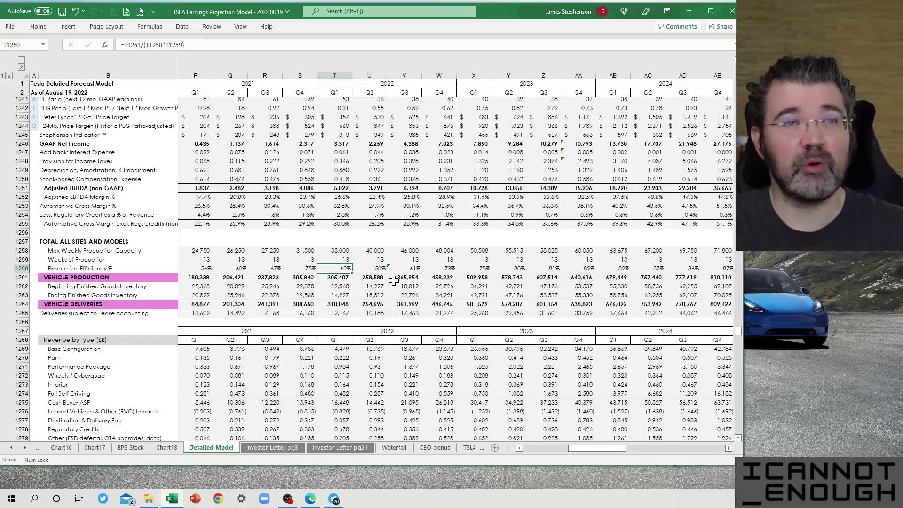
{"action": "key", "text": "Right"}
{"action": "key", "text": "Right"}
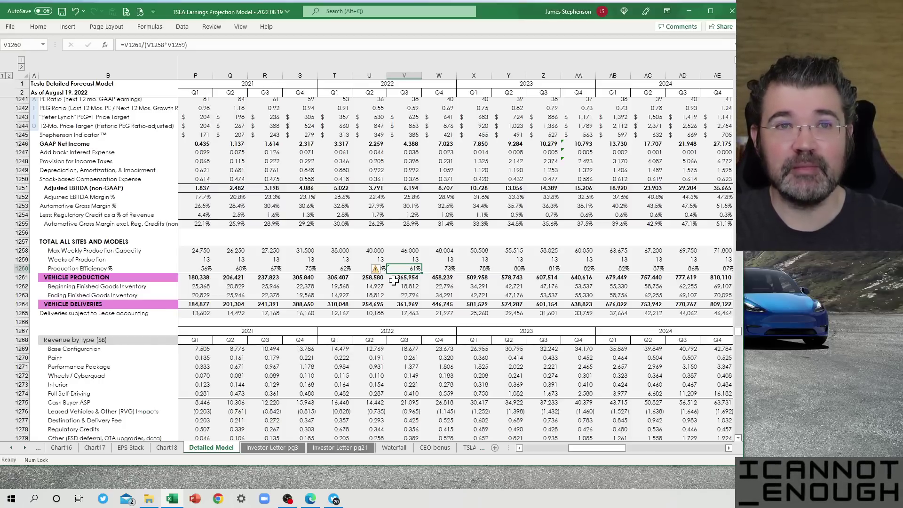
Examine the projected Production Efficiency % from Q4 2022 into the 2024 quarters and return to Q3 2022 in V1260
{"action": "key", "text": "Right"}
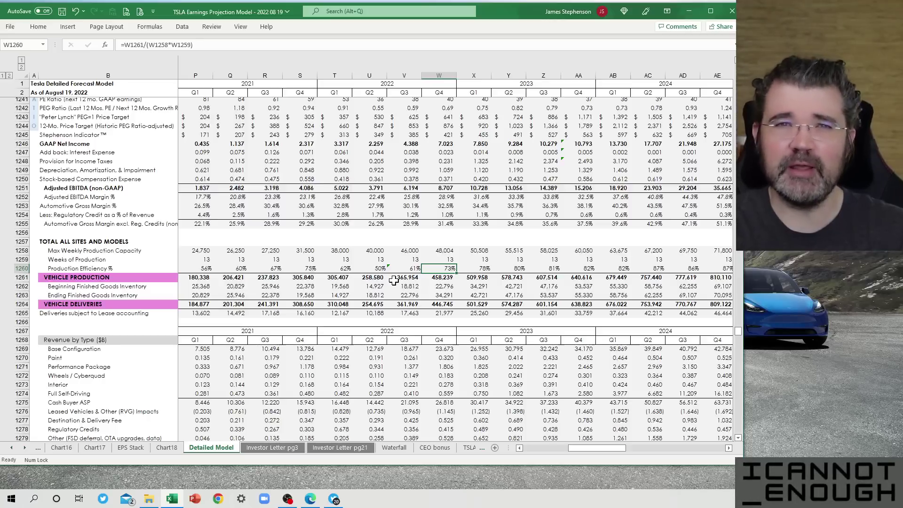
{"action": "key", "text": "Right"}
{"action": "key", "text": "Right"}
{"action": "key", "text": "Right"}
{"action": "key", "text": "Right"}
{"action": "key", "text": "Right"}
{"action": "key", "text": "Right"}
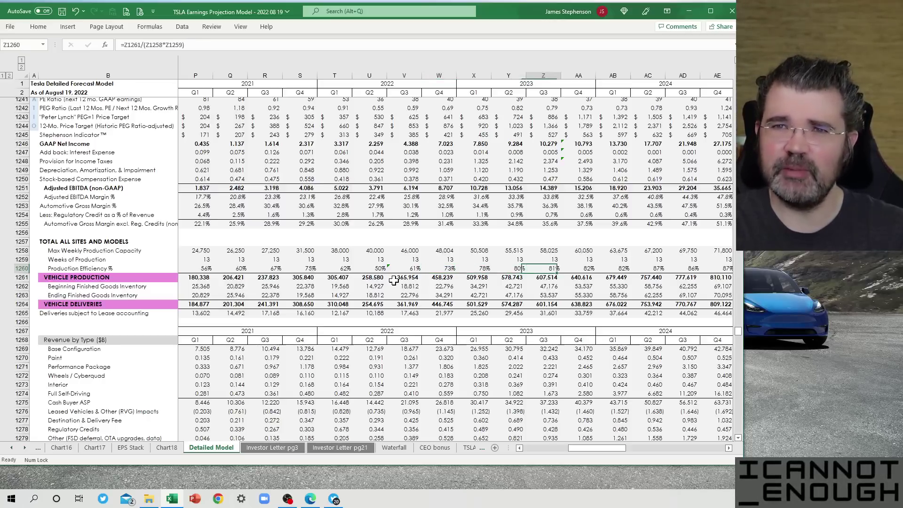
{"action": "key", "text": "Right"}
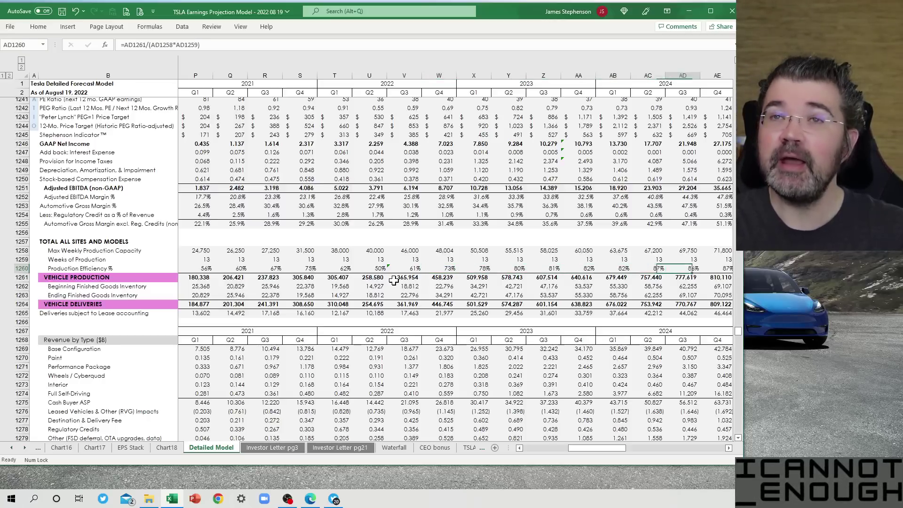
{"action": "key", "text": "Left"}
{"action": "key", "text": "Left"}
{"action": "key", "text": "Left"}
{"action": "key", "text": "Left"}
{"action": "key", "text": "Left"}
{"action": "key", "text": "Left"}
{"action": "key", "text": "Left"}
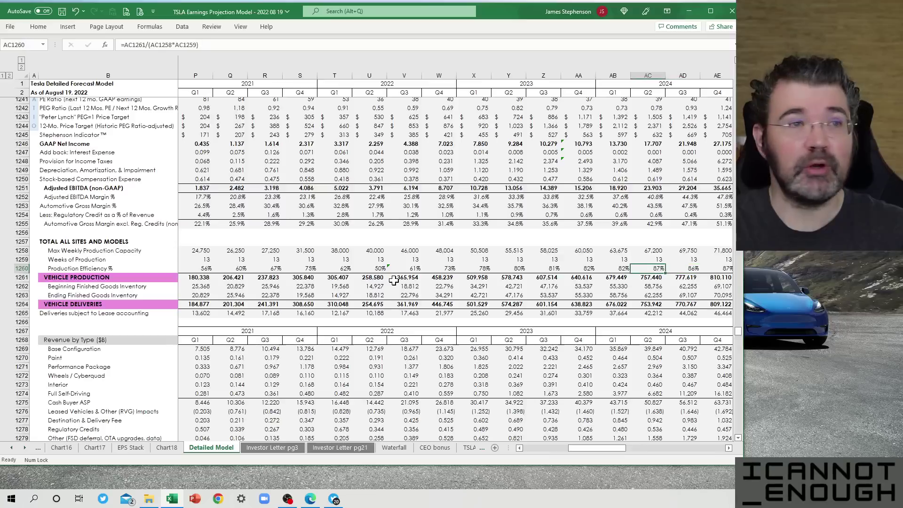
{"action": "key", "text": "Left"}
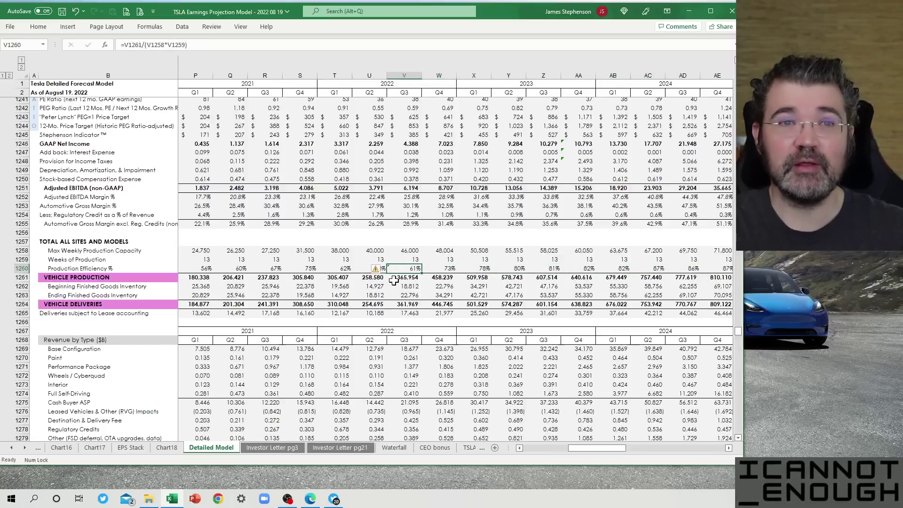
Trace Q3 2022 vehicle production in column V through beginning and ending finished goods inventory to vehicle deliveries
{"action": "left_click", "coordinate": [394, 279]}
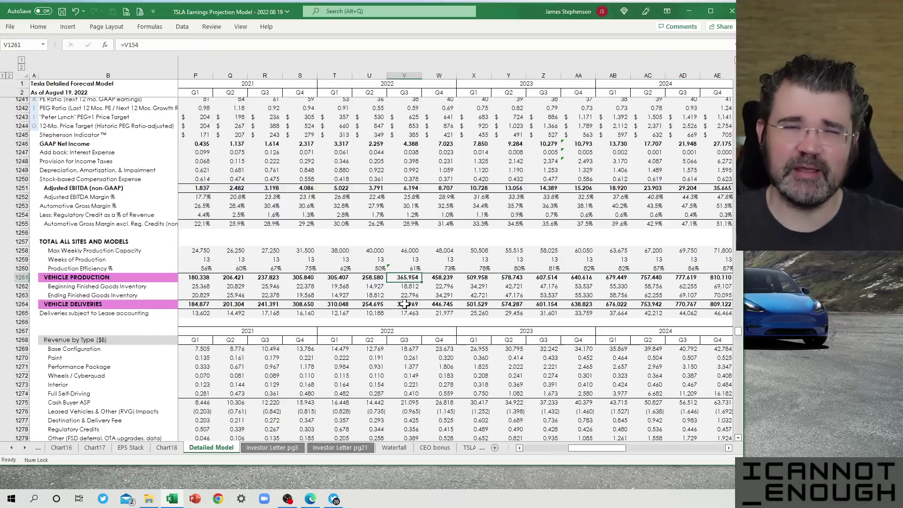
{"action": "scroll", "coordinate": [405, 303], "scroll_direction": "down", "scroll_amount": 1}
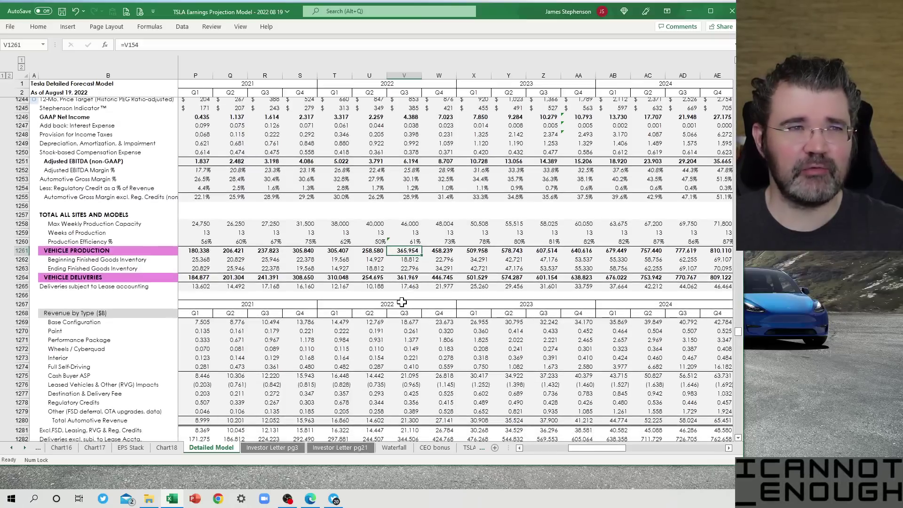
{"action": "left_click", "coordinate": [398, 262]}
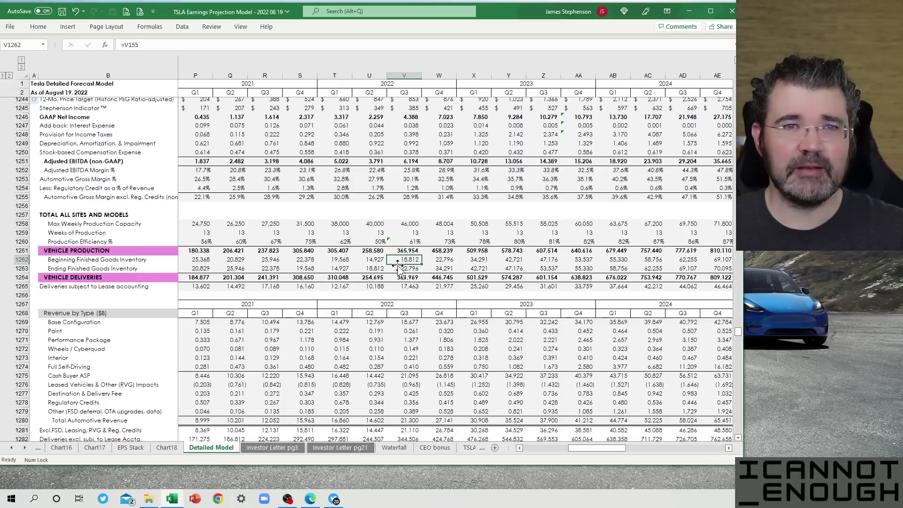
{"action": "left_click", "coordinate": [398, 270]}
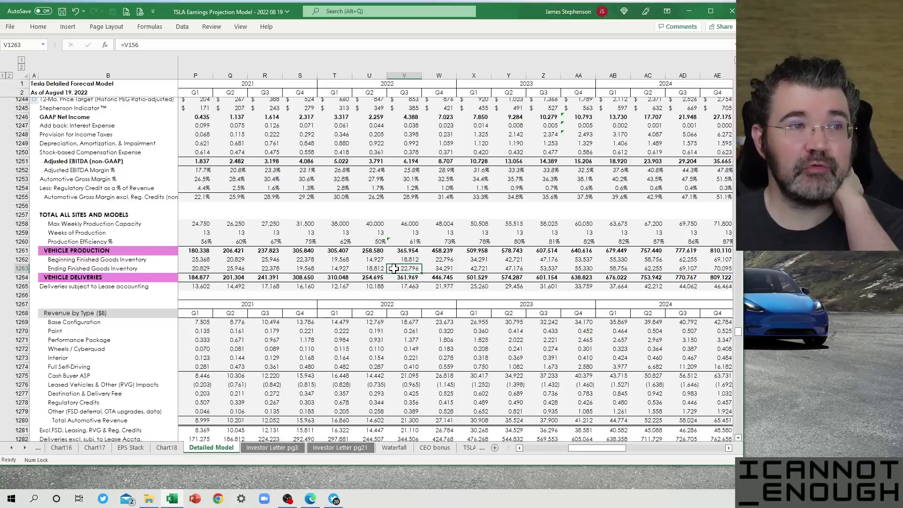
{"action": "left_click_drag", "start_coordinate": [395, 259], "coordinate": [395, 266]}
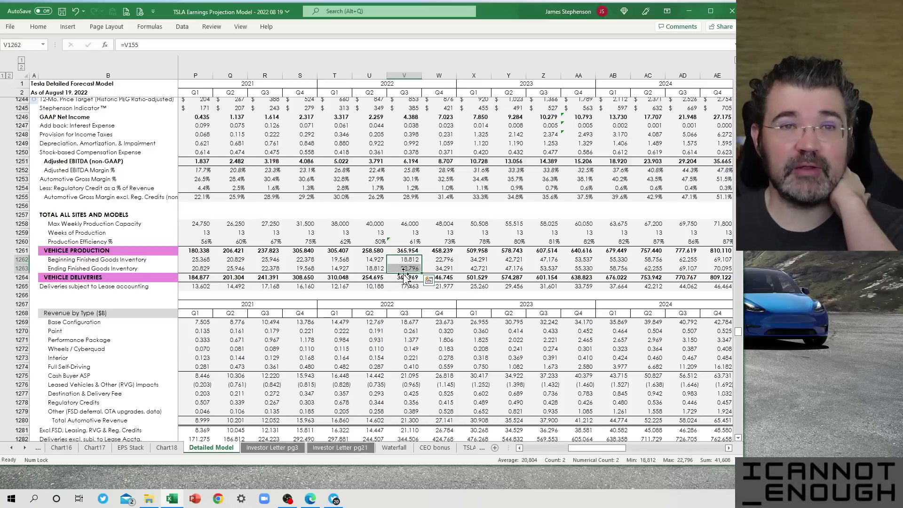
{"action": "left_click", "coordinate": [395, 277]}
Check the Q3 2022 deliveries subject to lease accounting in V1265, including its source cell reference
{"action": "left_click", "coordinate": [393, 285]}
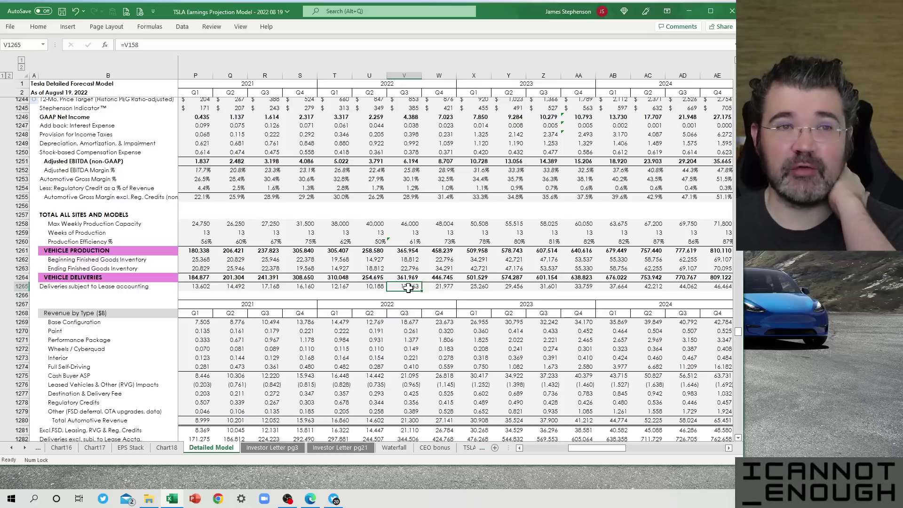
{"action": "left_click", "coordinate": [267, 286]}
{"action": "left_click", "coordinate": [402, 287]}
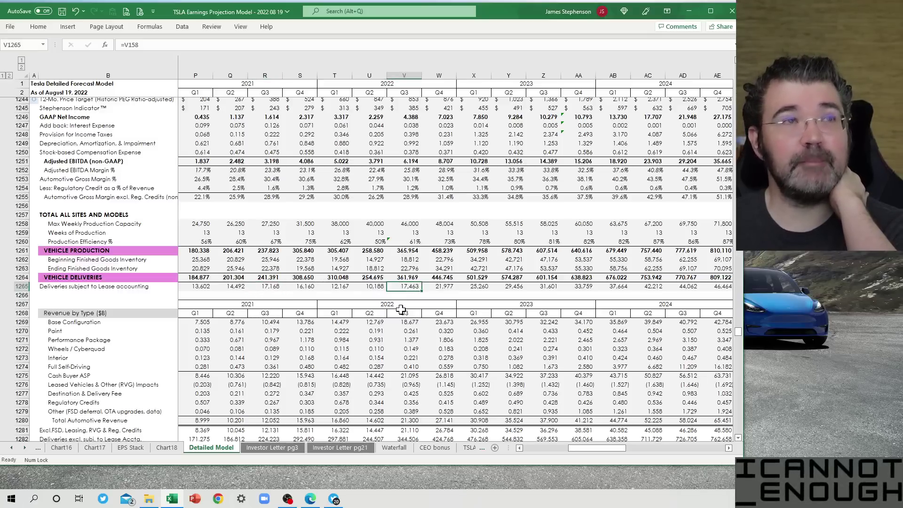
Examine the Revenue by Type, Cost of Sales $ and Cost of Sales % sections, and return to Revenue by Type
{"action": "scroll", "coordinate": [429, 313], "scroll_direction": "down", "scroll_amount": 3}
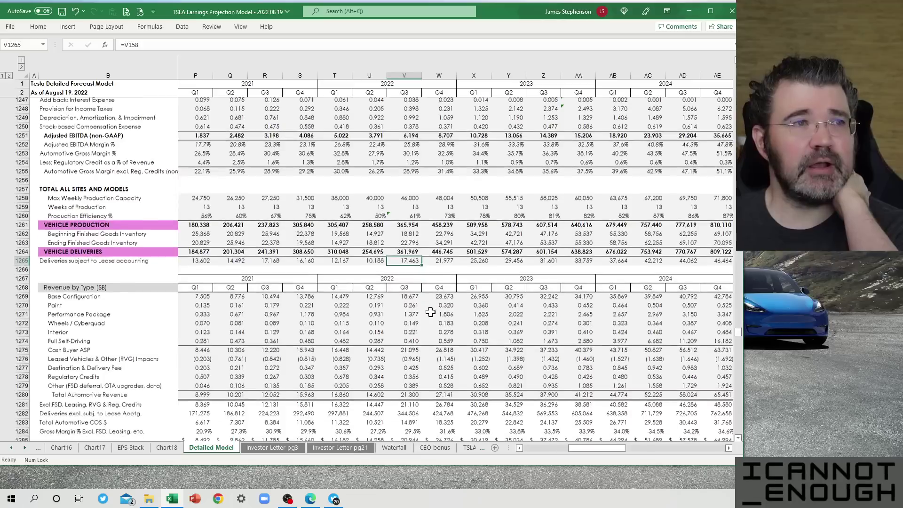
{"action": "scroll", "coordinate": [431, 312], "scroll_direction": "down", "scroll_amount": 1}
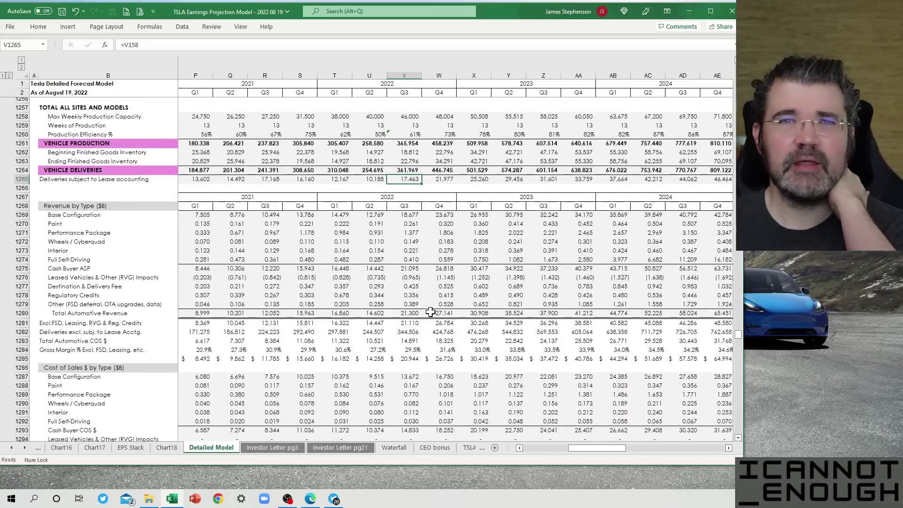
{"action": "scroll", "coordinate": [430, 313], "scroll_direction": "down", "scroll_amount": 3}
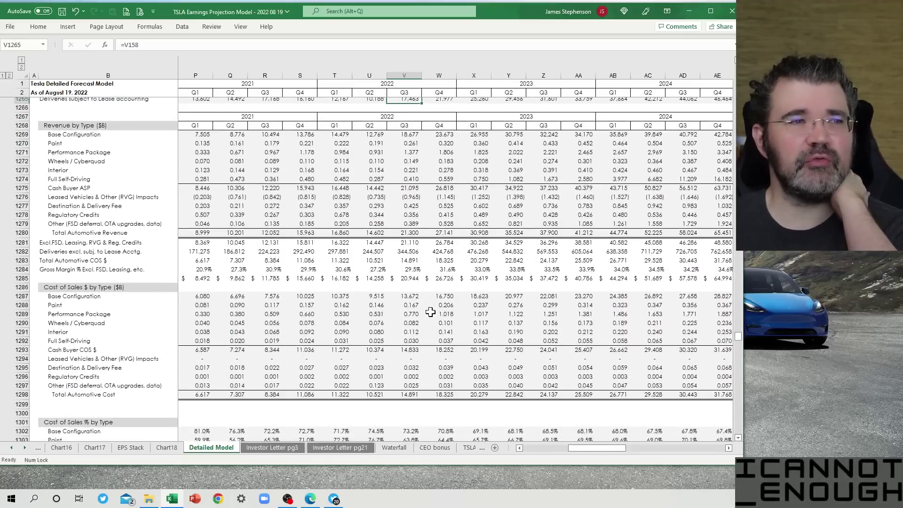
{"action": "scroll", "coordinate": [430, 312], "scroll_direction": "up", "scroll_amount": 1}
{"action": "scroll", "coordinate": [76, 258], "scroll_direction": "down", "scroll_amount": 3}
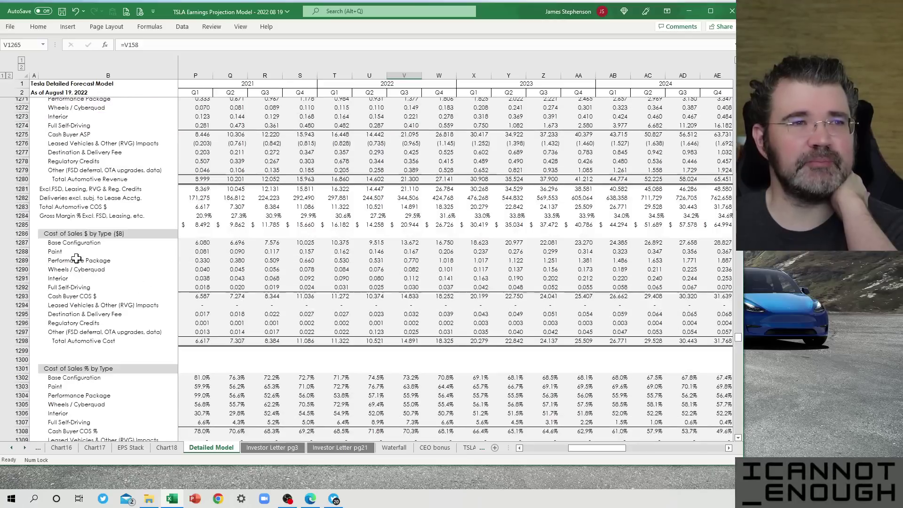
{"action": "scroll", "coordinate": [76, 258], "scroll_direction": "down", "scroll_amount": 4}
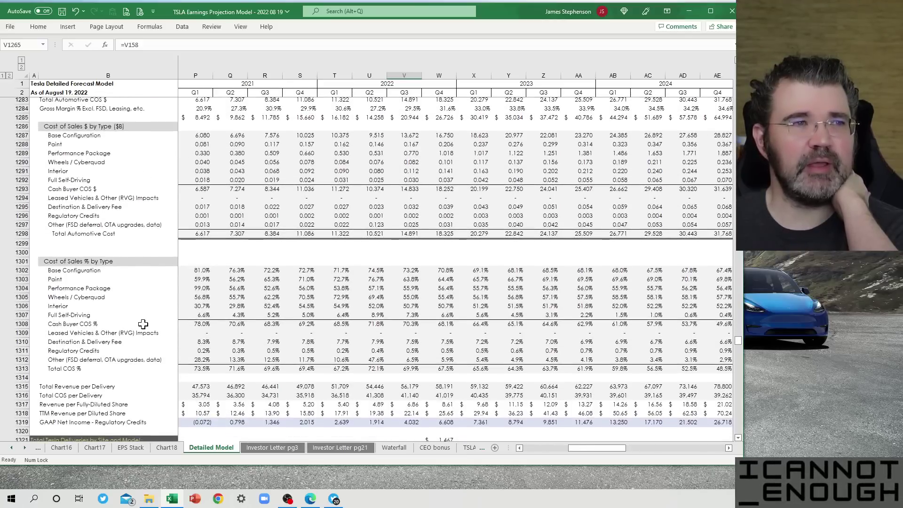
{"action": "scroll", "coordinate": [143, 324], "scroll_direction": "up", "scroll_amount": 5}
{"action": "scroll", "coordinate": [145, 321], "scroll_direction": "up", "scroll_amount": 3}
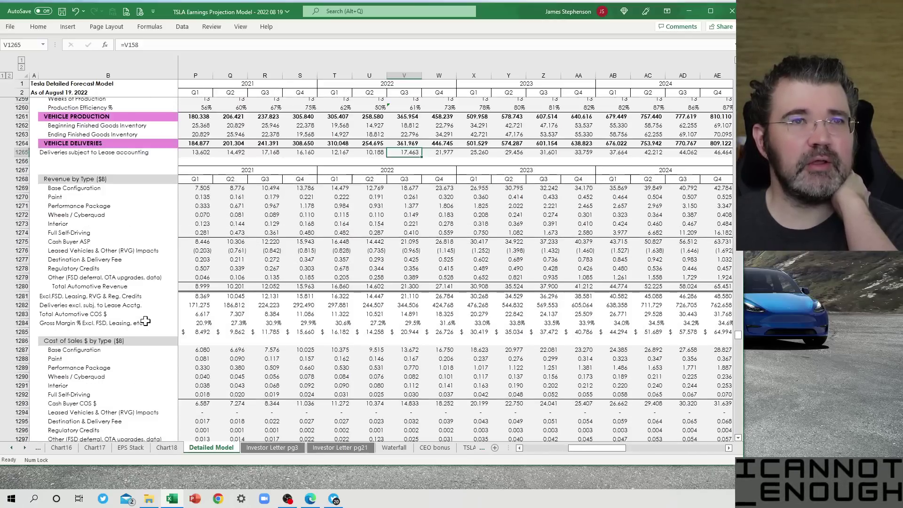
{"action": "scroll", "coordinate": [145, 321], "scroll_direction": "down", "scroll_amount": 1}
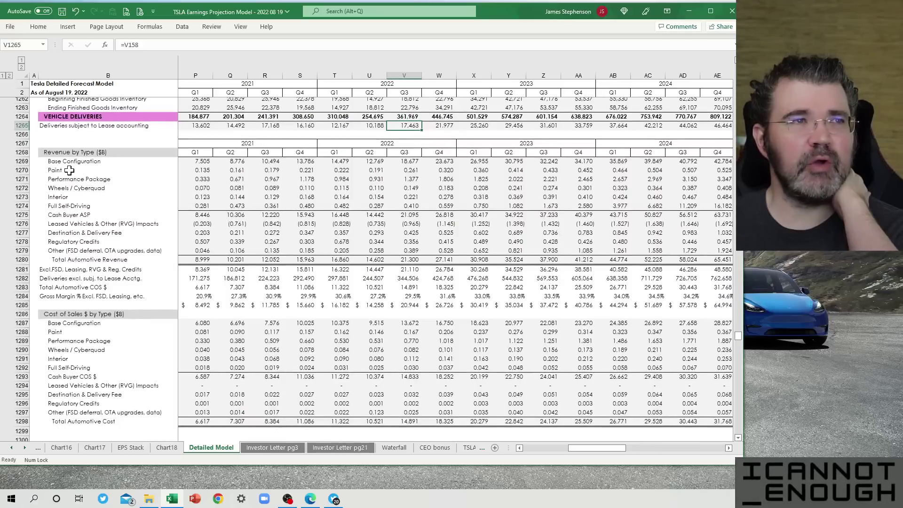
Highlight the Revenue by Type rows 1269 to 1280, and the labels from Base Configuration to Other in B1269:B1279
{"action": "left_click", "coordinate": [18, 162]}
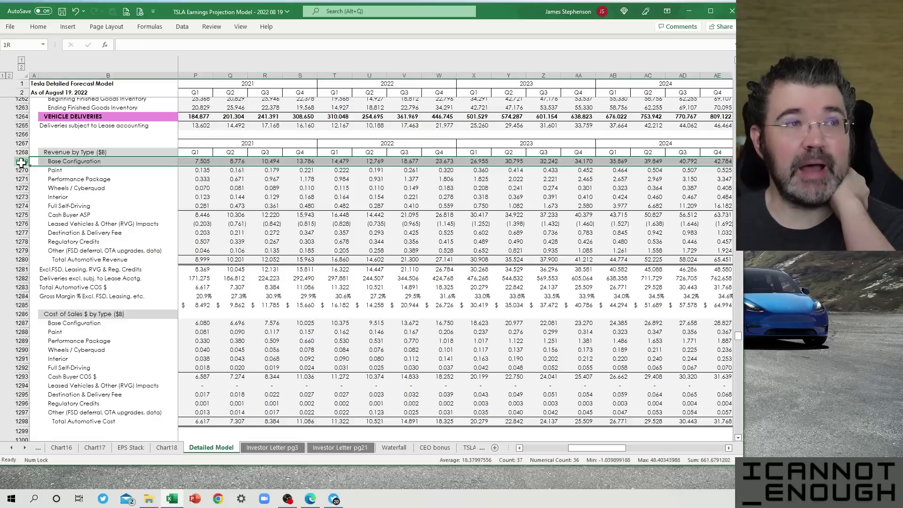
{"action": "left_click_drag", "start_coordinate": [22, 162], "coordinate": [27, 258]}
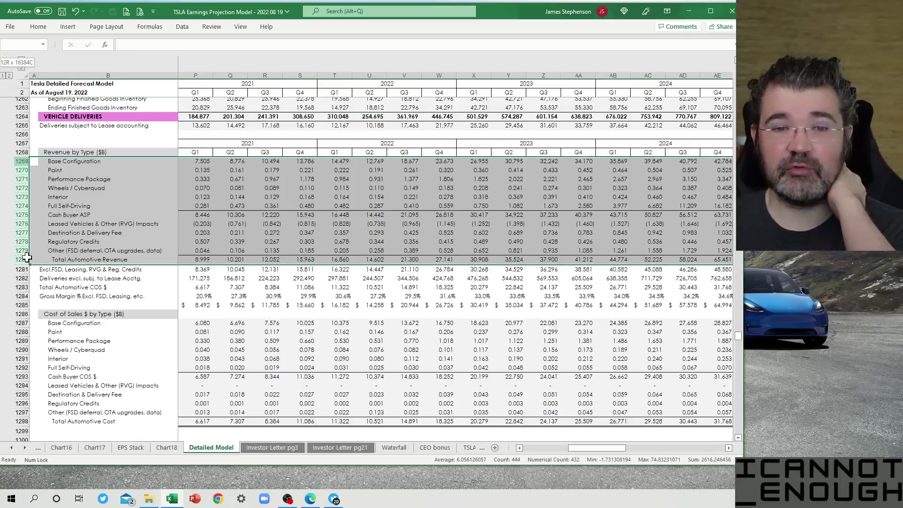
{"action": "left_click_drag", "start_coordinate": [27, 258], "coordinate": [27, 258]}
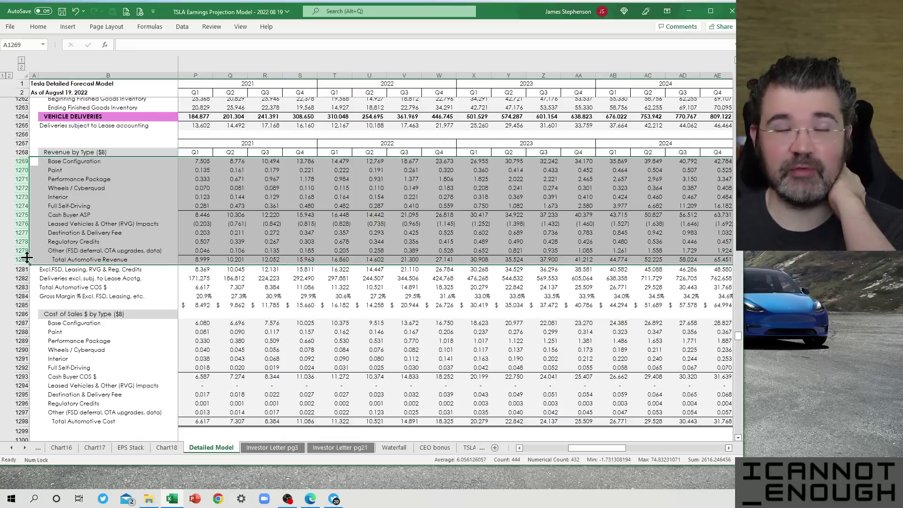
{"action": "left_click", "coordinate": [100, 162]}
{"action": "left_click_drag", "start_coordinate": [100, 163], "coordinate": [81, 250]}
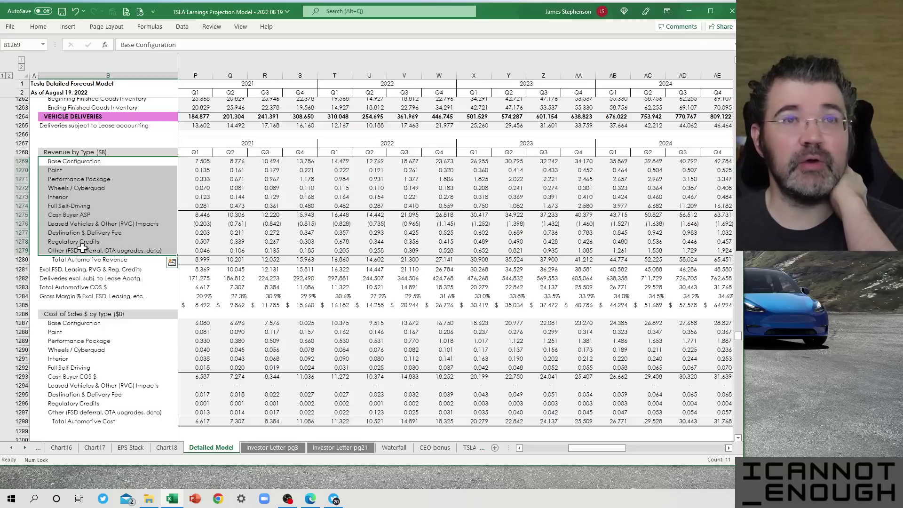
Trace the Q3 2022 Base Configuration revenue formula in V1269 to its referenced vehicle deliveries and base configuration prices by site and model
{"action": "left_click", "coordinate": [397, 162]}
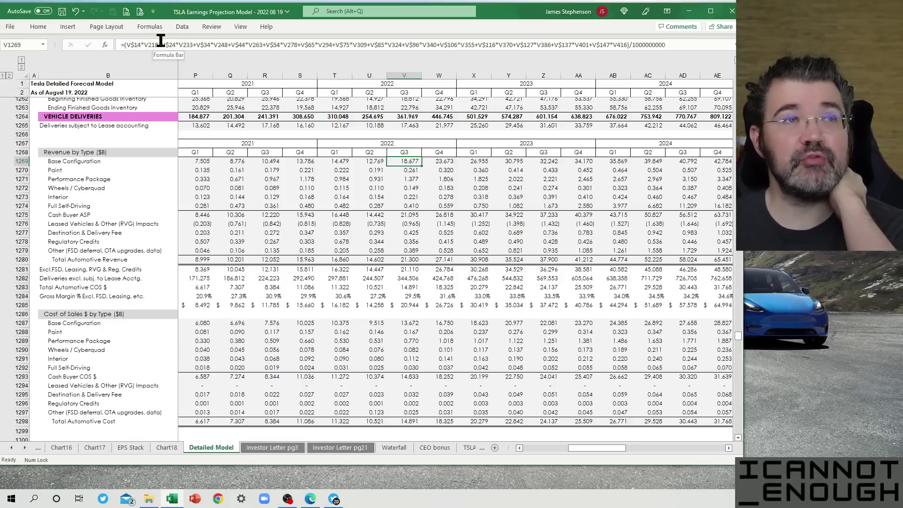
{"action": "left_click", "coordinate": [201, 45]}
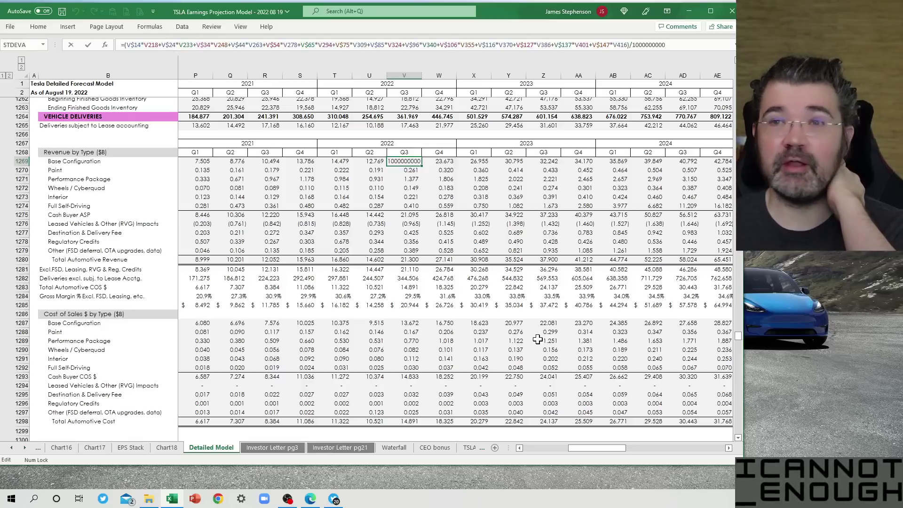
{"action": "left_click_drag", "start_coordinate": [739, 335], "coordinate": [738, 329]}
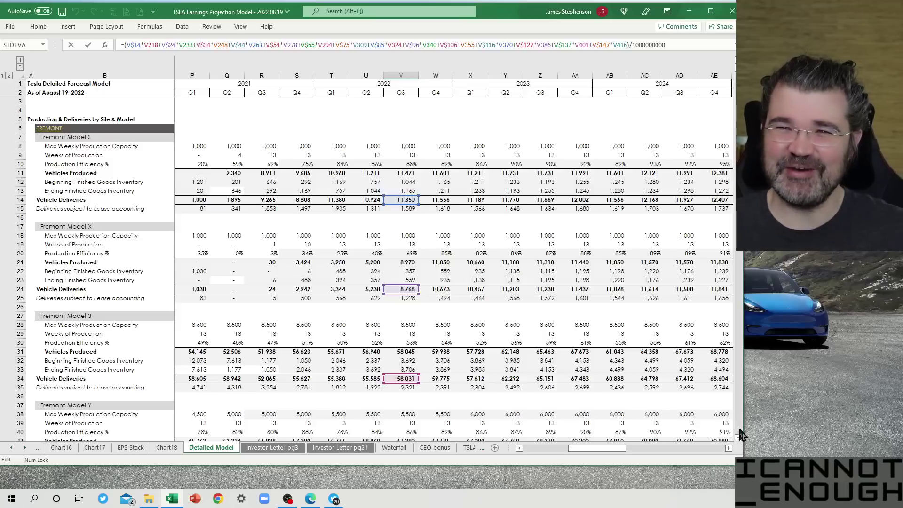
{"action": "scroll", "coordinate": [740, 433], "scroll_direction": "down", "scroll_amount": 12}
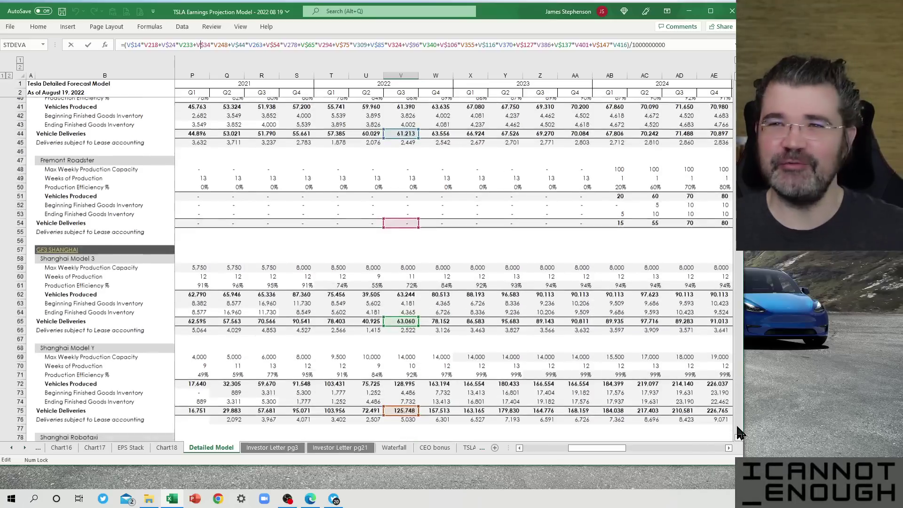
{"action": "scroll", "coordinate": [738, 433], "scroll_direction": "down", "scroll_amount": 13}
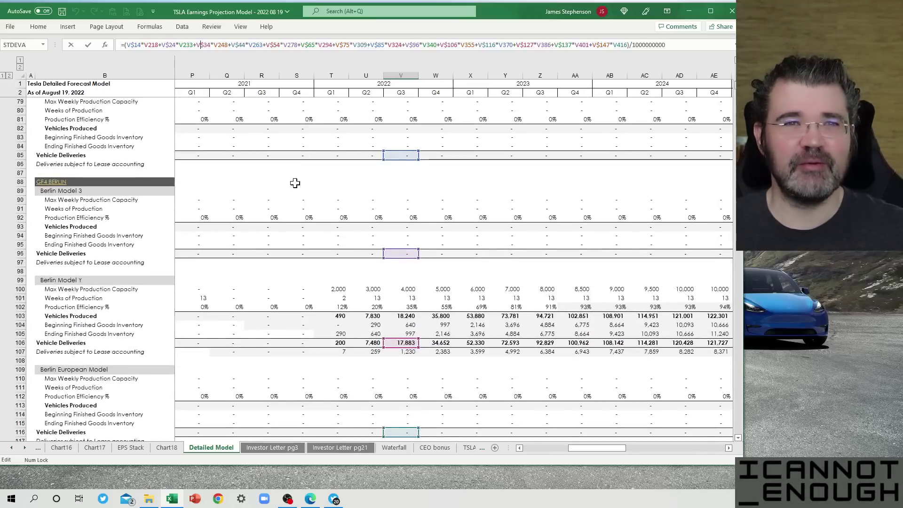
{"action": "scroll", "coordinate": [741, 406], "scroll_direction": "down", "scroll_amount": 13}
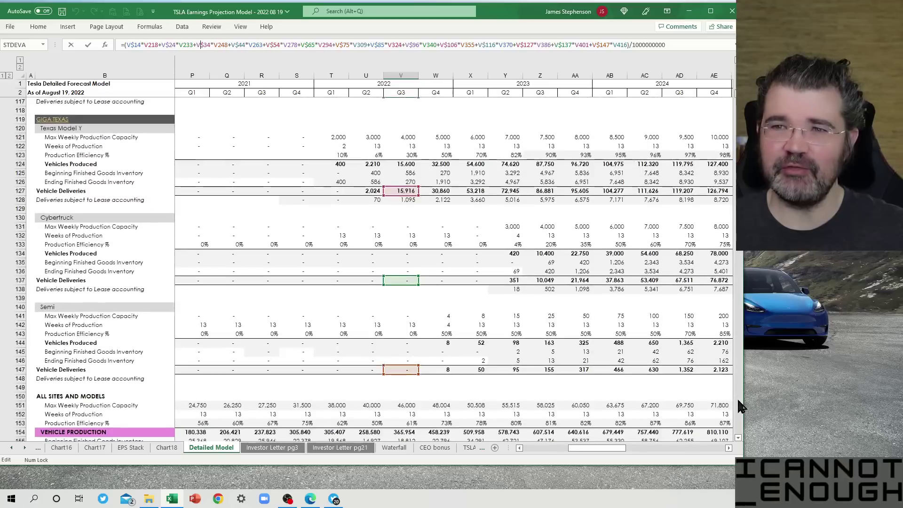
{"action": "scroll", "coordinate": [739, 404], "scroll_direction": "down", "scroll_amount": 13}
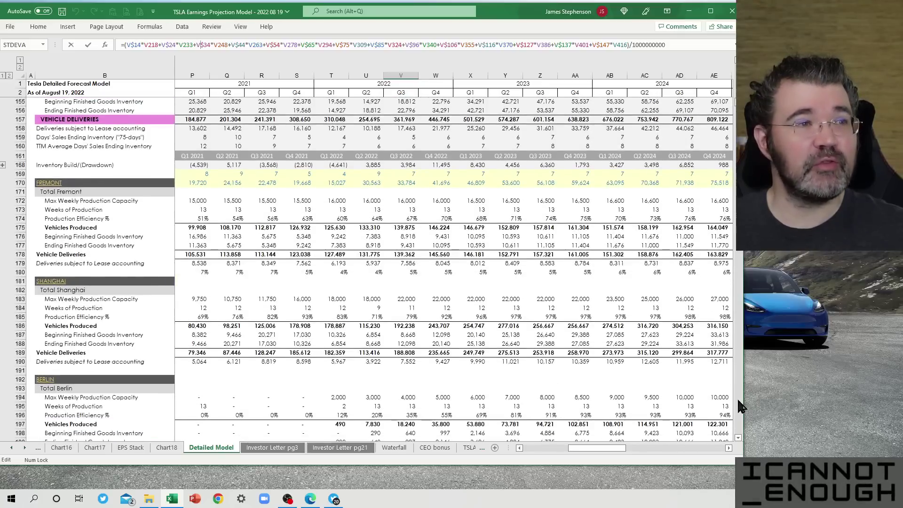
{"action": "scroll", "coordinate": [738, 401], "scroll_direction": "down", "scroll_amount": 13}
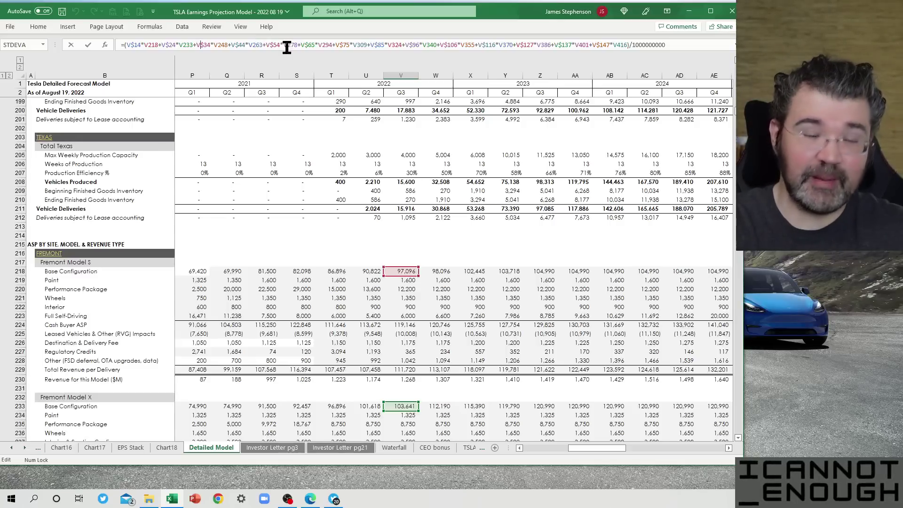
{"action": "key", "text": "Return"}
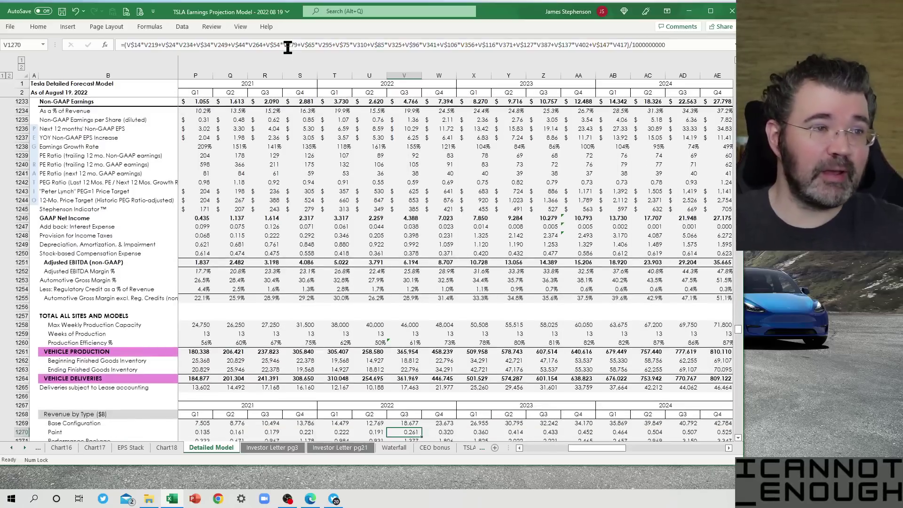
Compare the Q3 2022 revenue formulas for Base Configuration through Interior in column V, and return to V1269
{"action": "scroll", "coordinate": [448, 357], "scroll_direction": "down", "scroll_amount": 7}
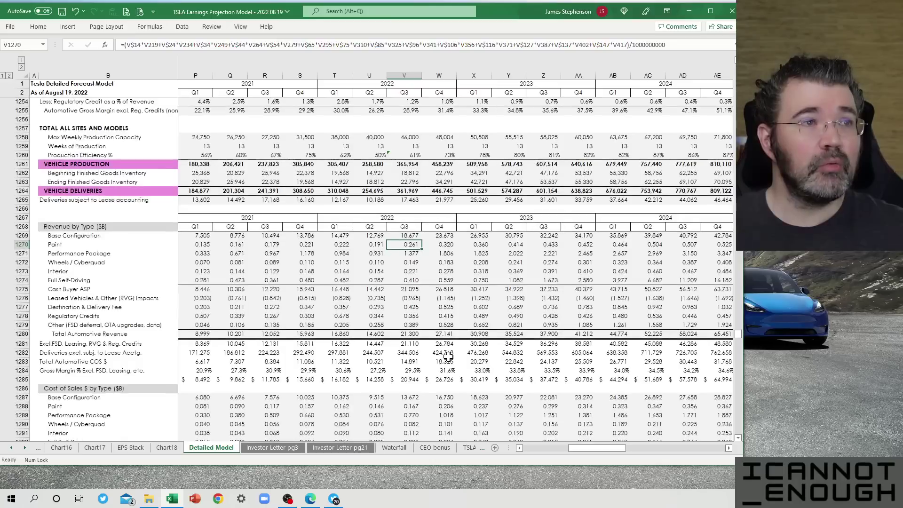
{"action": "scroll", "coordinate": [448, 357], "scroll_direction": "down", "scroll_amount": 1}
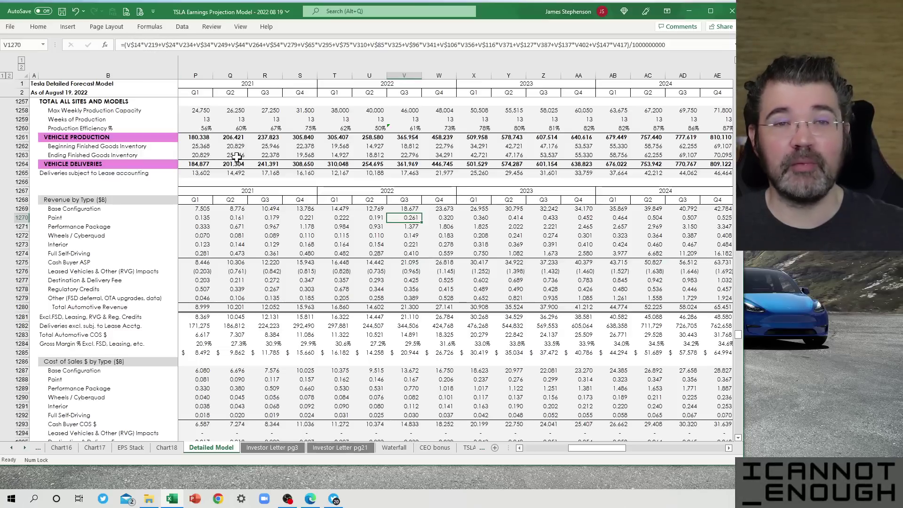
{"action": "key", "text": "Up"}
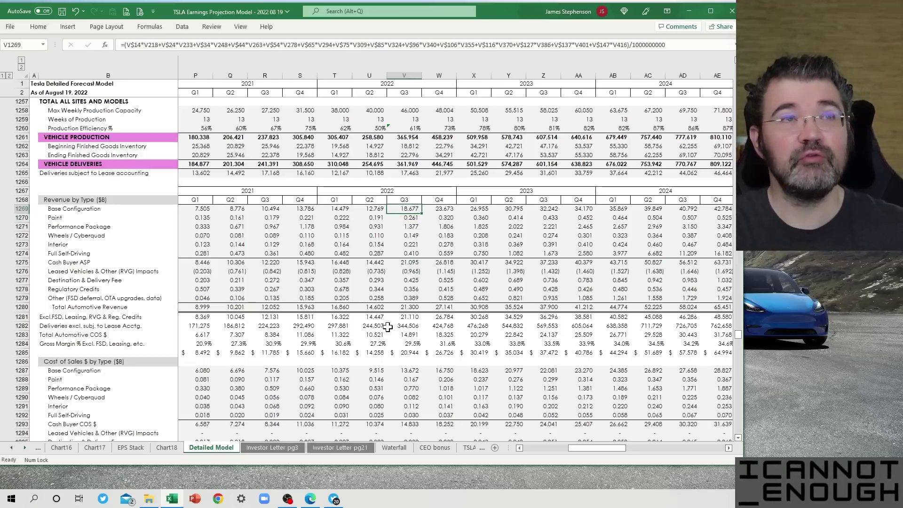
{"action": "key", "text": "Down"}
{"action": "key", "text": "Down"}
{"action": "key", "text": "Down"}
{"action": "key", "text": "Down"}
{"action": "key", "text": "Down"}
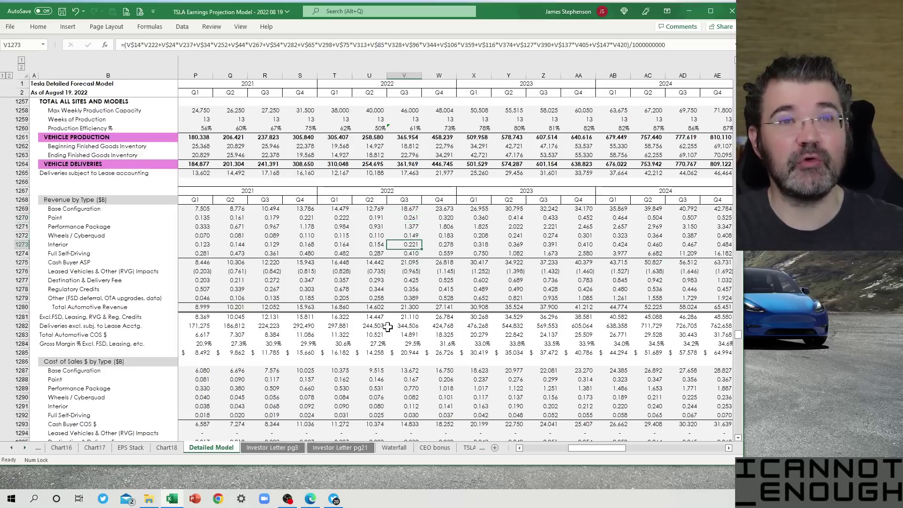
{"action": "key", "text": "Up"}
{"action": "key", "text": "Up"}
{"action": "key", "text": "Up"}
{"action": "key", "text": "Up"}
{"action": "key", "text": "Up"}
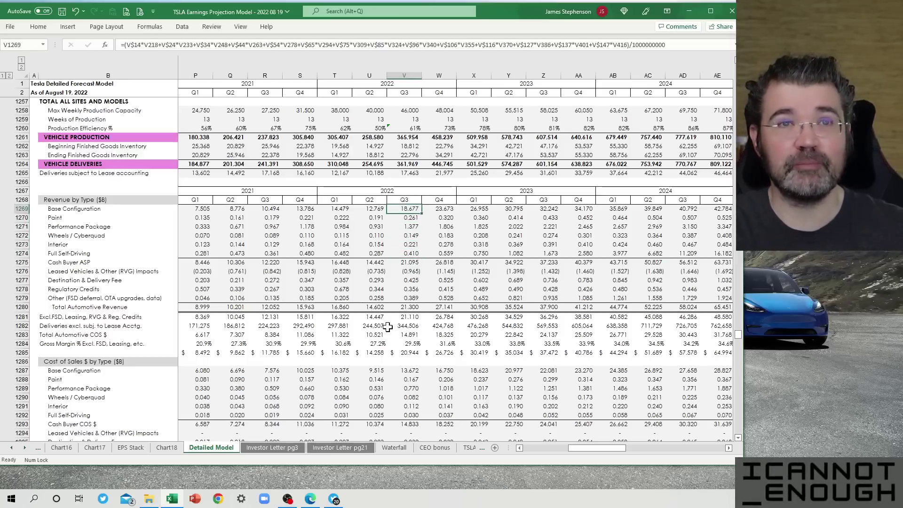
Review the Q3 2022 revenue formulas from Base Configuration down to Total Automotive Revenue in V1280
{"action": "key", "text": "Down"}
{"action": "key", "text": "Down"}
{"action": "key", "text": "Down"}
{"action": "key", "text": "Down"}
{"action": "key", "text": "Down"}
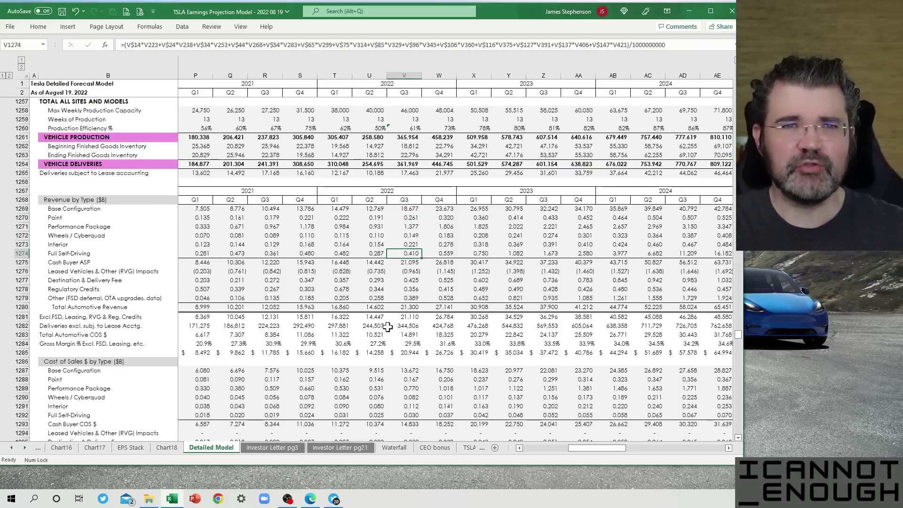
{"action": "key", "text": "Down"}
{"action": "key", "text": "Down"}
{"action": "key", "text": "Down"}
{"action": "key", "text": "Down"}
{"action": "key", "text": "Down"}
{"action": "key", "text": "Down"}
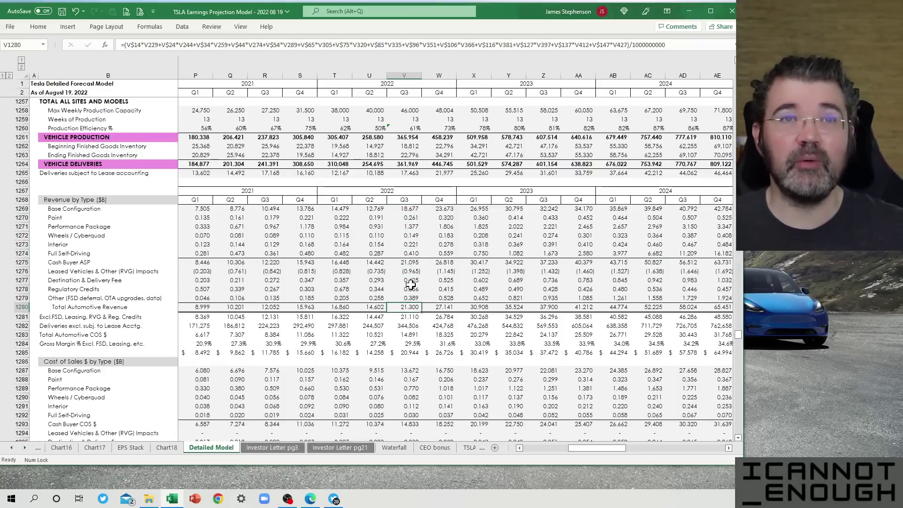
Find the Q3 2022 Total Revenues in V1172 and Total Automotive Revenue in V1169 of the income statement
{"action": "scroll", "coordinate": [410, 284], "scroll_direction": "up", "scroll_amount": 15}
{"action": "scroll", "coordinate": [411, 284], "scroll_direction": "up", "scroll_amount": 6}
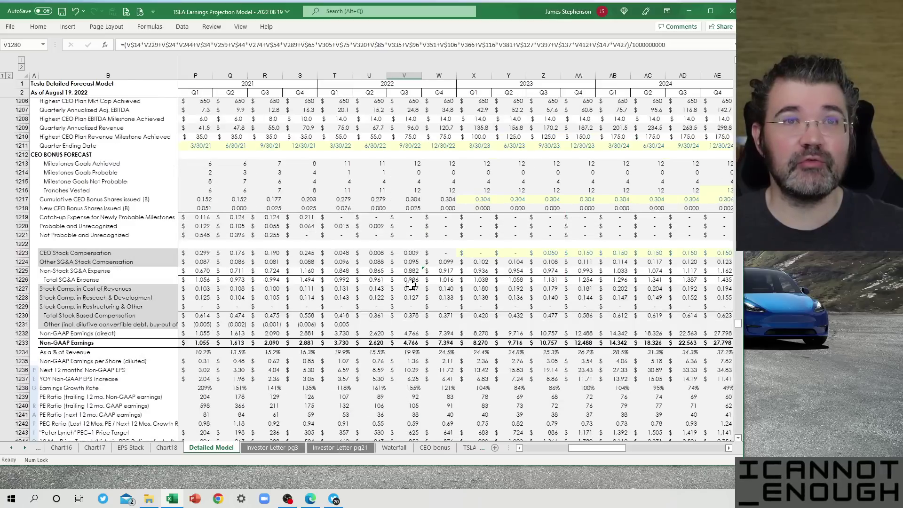
{"action": "scroll", "coordinate": [410, 284], "scroll_direction": "up", "scroll_amount": 11}
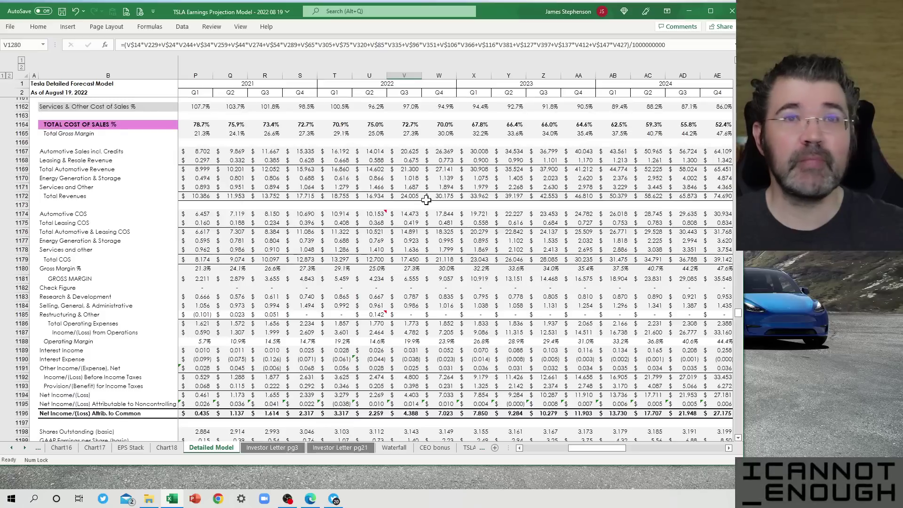
{"action": "left_click", "coordinate": [415, 195]}
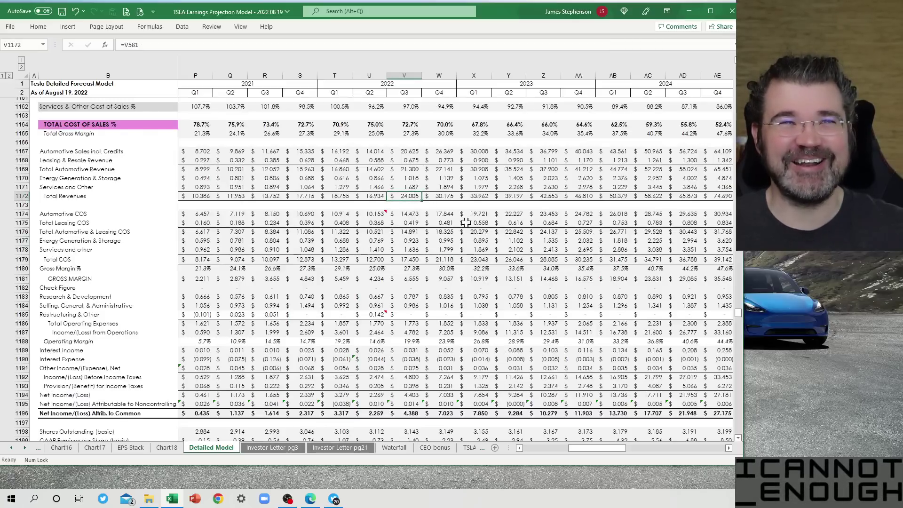
{"action": "left_click", "coordinate": [412, 168]}
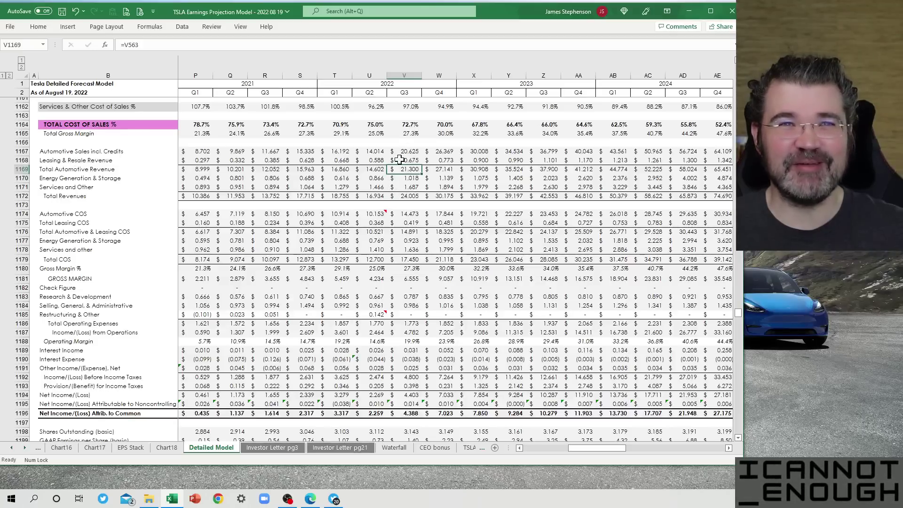
Return to the Revenue by Type section and select the Q3 2022 Base Configuration revenue in V1269
{"action": "scroll", "coordinate": [408, 296], "scroll_direction": "down", "scroll_amount": 13}
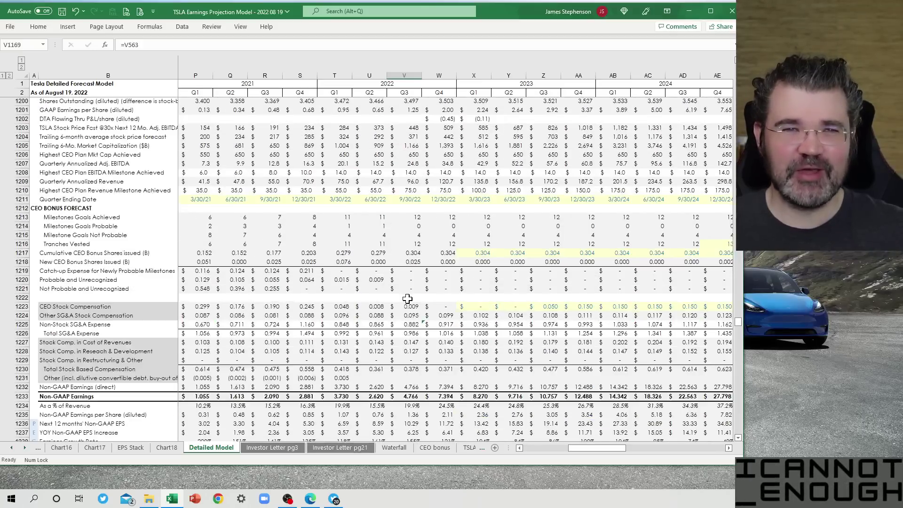
{"action": "scroll", "coordinate": [407, 298], "scroll_direction": "down", "scroll_amount": 20}
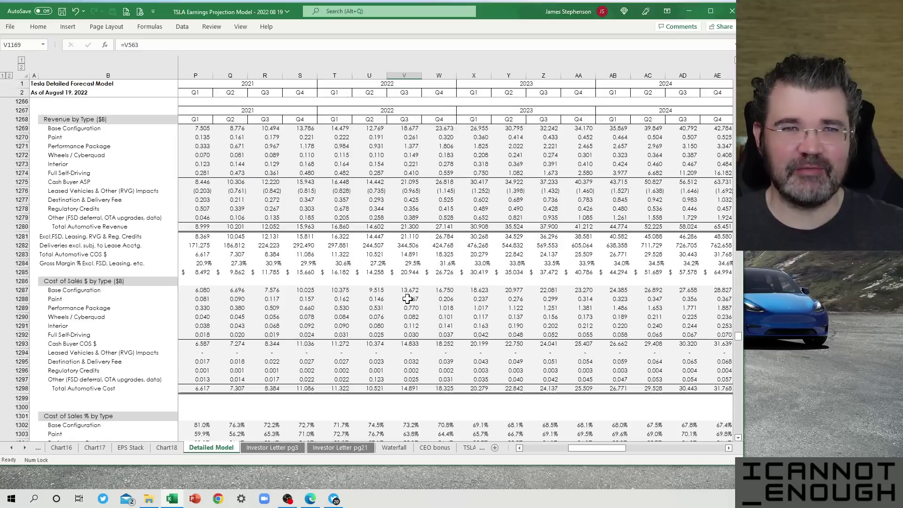
{"action": "scroll", "coordinate": [408, 299], "scroll_direction": "down", "scroll_amount": 3}
{"action": "scroll", "coordinate": [407, 282], "scroll_direction": "up", "scroll_amount": 4}
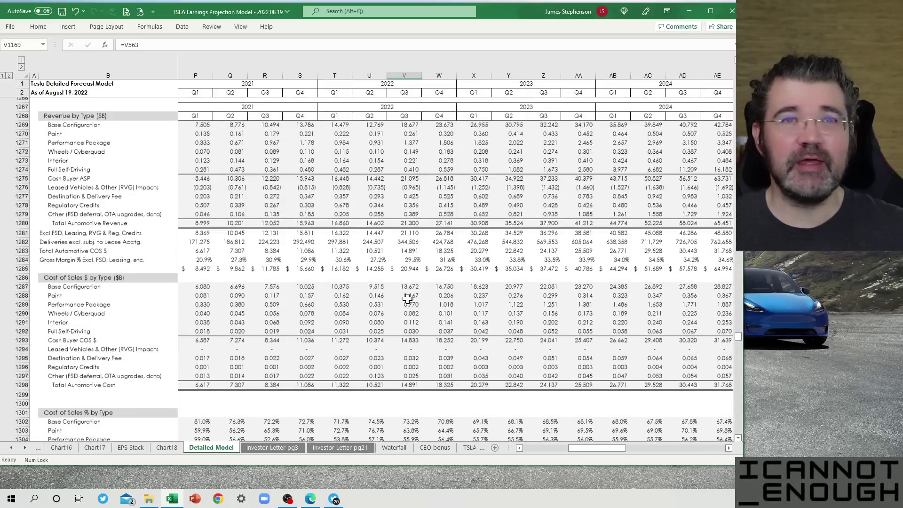
{"action": "left_click", "coordinate": [395, 164]}
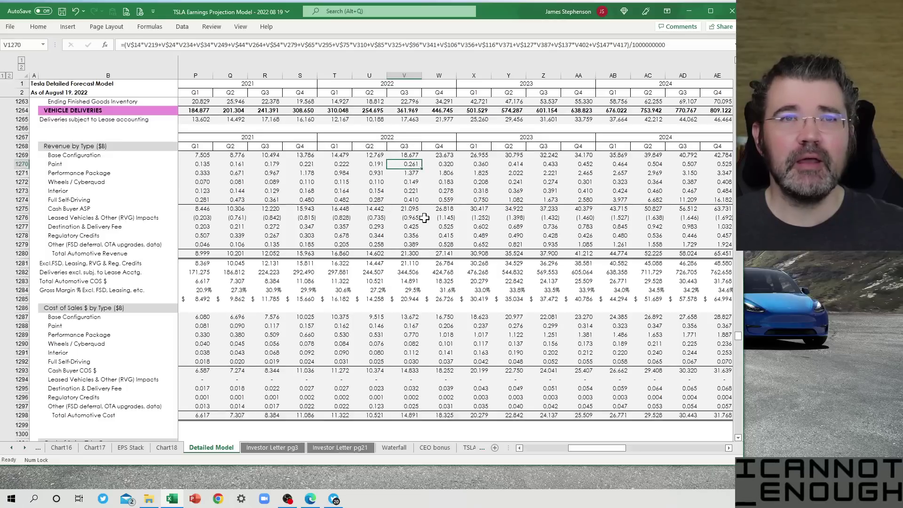
{"action": "key", "text": "Up"}
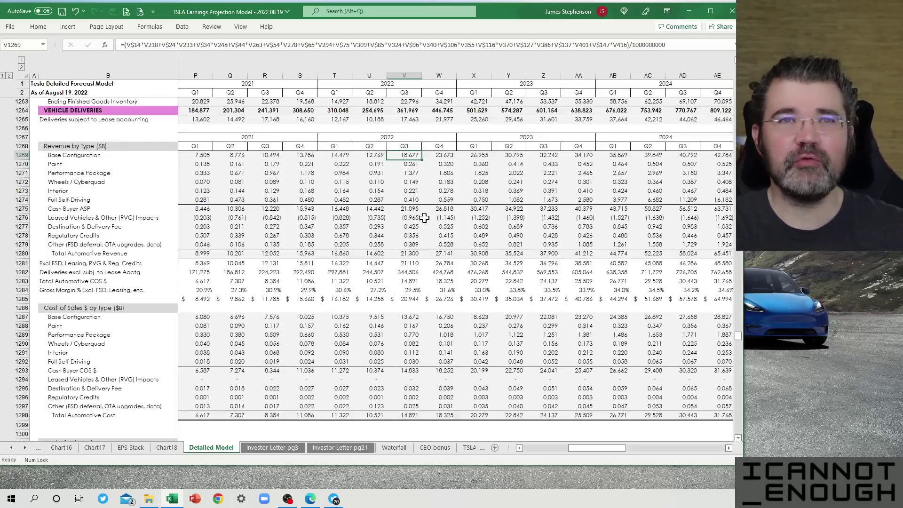
Walk through the Q3 2022 revenue lines in column V down to Total Automotive Revenue and back up to Base Configuration
{"action": "key", "text": "Down"}
{"action": "key", "text": "Down"}
{"action": "key", "text": "Down"}
{"action": "key", "text": "Down"}
{"action": "key", "text": "Down"}
{"action": "key", "text": "Down"}
{"action": "key", "text": "Down"}
{"action": "key", "text": "Down"}
{"action": "key", "text": "Down"}
{"action": "key", "text": "Down"}
{"action": "key", "text": "Down"}
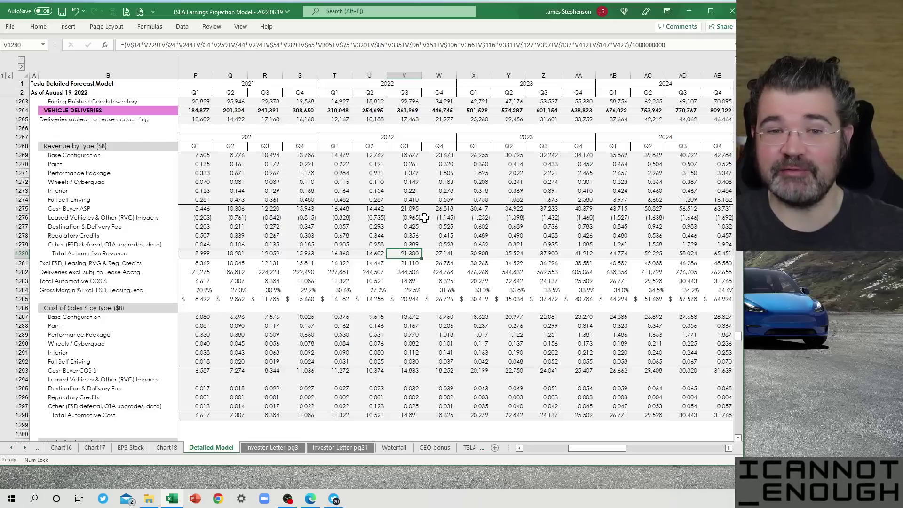
{"action": "key", "text": "Up"}
{"action": "key", "text": "Up"}
{"action": "key", "text": "Up"}
{"action": "key", "text": "Up"}
{"action": "key", "text": "Up"}
{"action": "key", "text": "Up"}
{"action": "key", "text": "Up"}
{"action": "key", "text": "Up"}
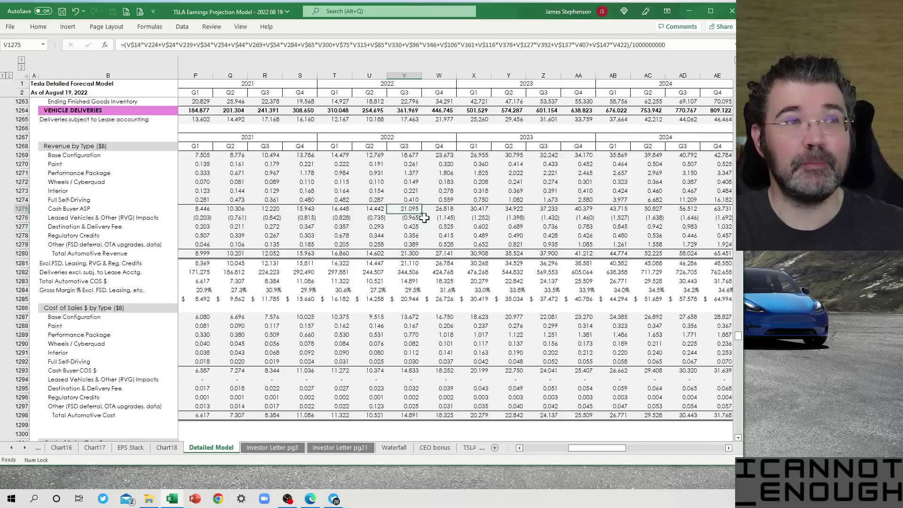
{"action": "key", "text": "Up"}
{"action": "key", "text": "Up"}
{"action": "key", "text": "Up"}
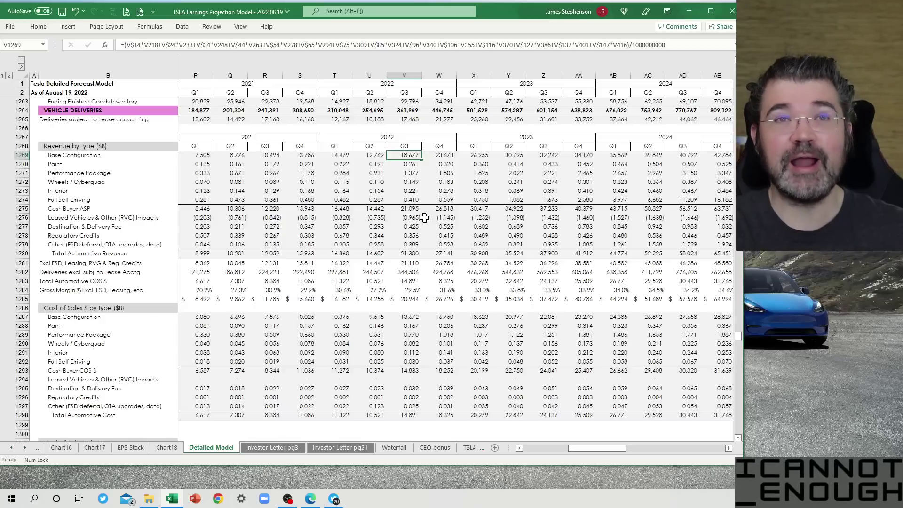
Examine the Q3 2022 option revenues in V1270:V1274, from Paint through Full Self-Driving
{"action": "key", "text": "Down"}
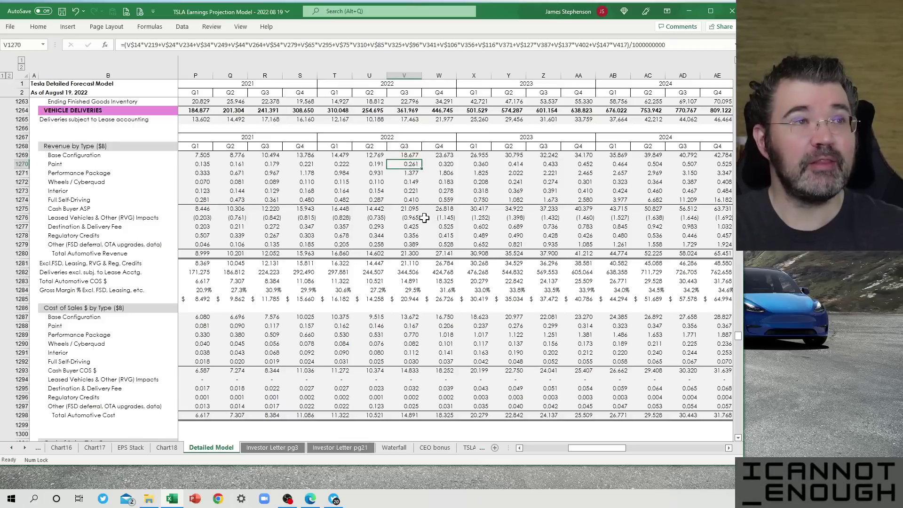
{"action": "key", "text": "Down"}
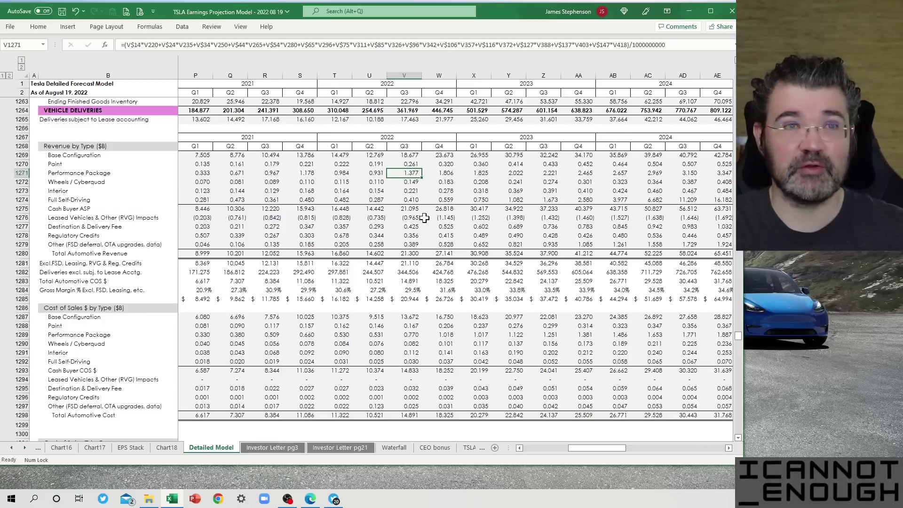
{"action": "key", "text": "Down"}
{"action": "key", "text": "Down"}
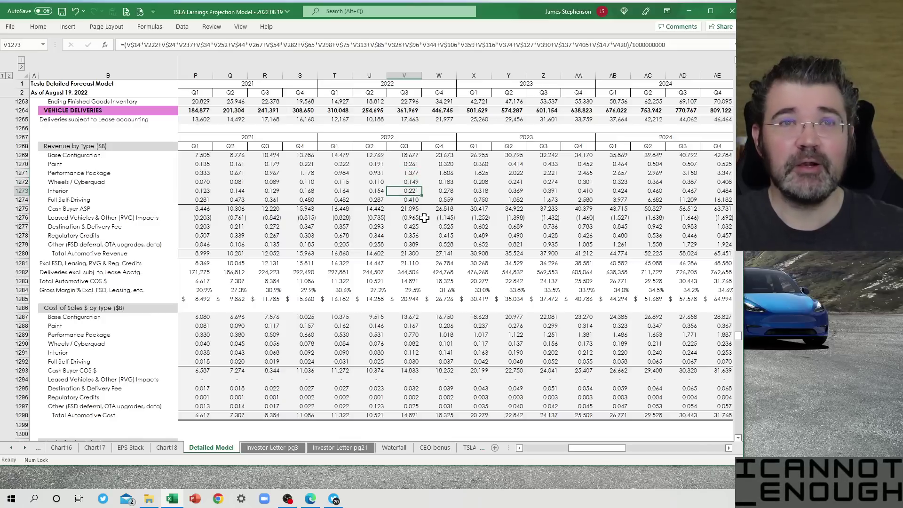
{"action": "key", "text": "Up"}
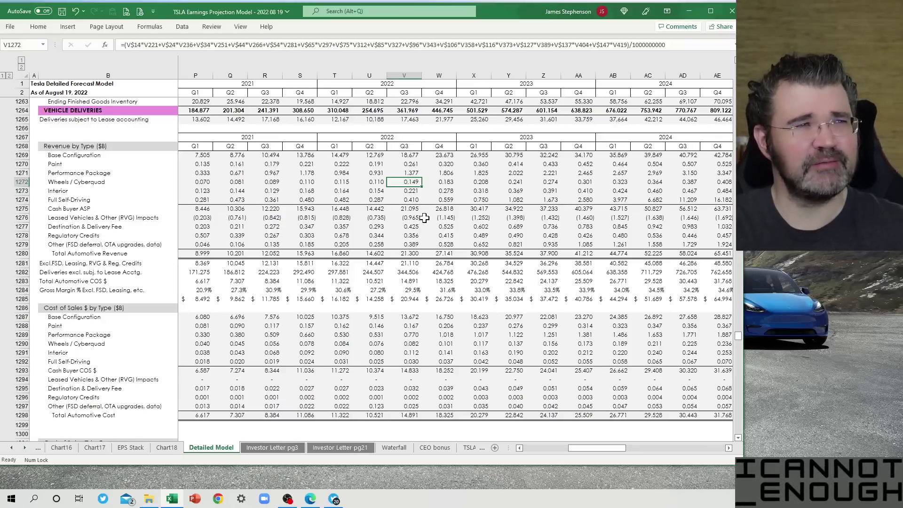
{"action": "key", "text": "Down"}
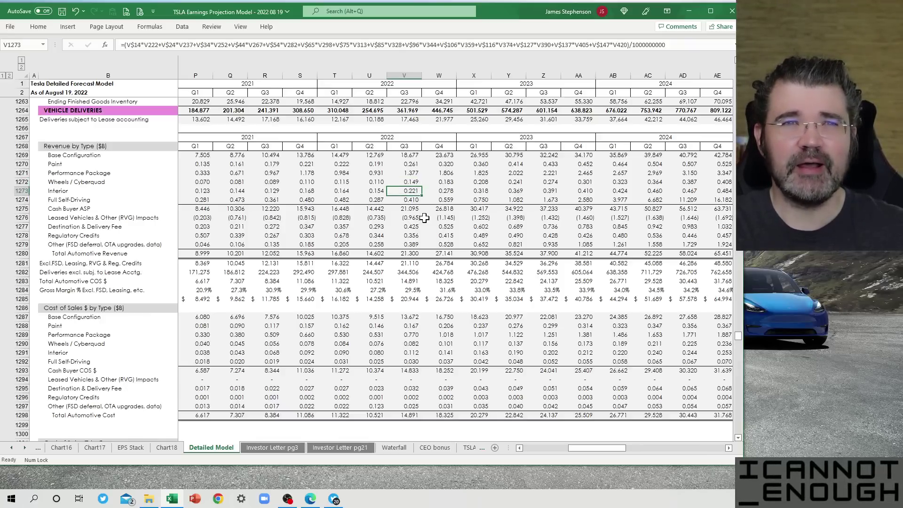
{"action": "key", "text": "Down"}
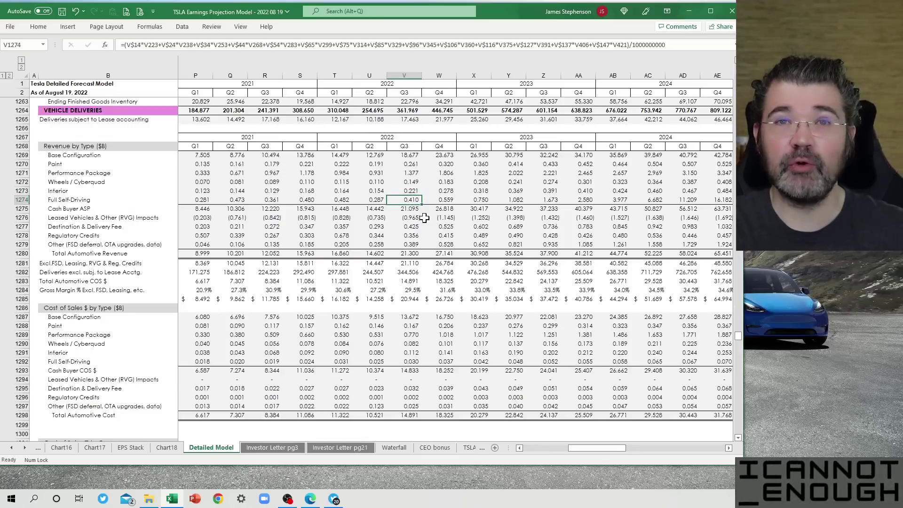
Highlight the Full Self-Driving revenue from Q1 2022 to Q4 2024 in T1274:AE1274
{"action": "key", "text": "Left"}
{"action": "key", "text": "Left"}
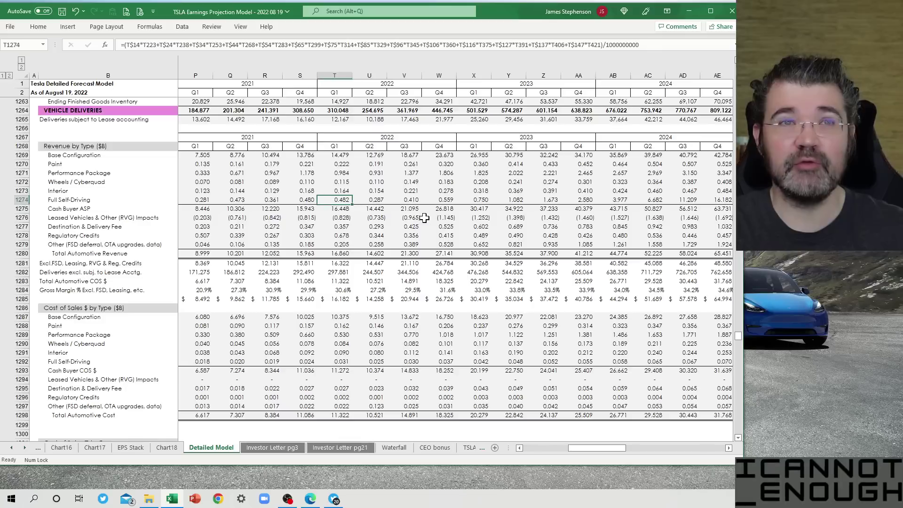
{"action": "key", "text": "shift+Right"}
{"action": "key", "text": "shift+Right"}
{"action": "key", "text": "shift+Right"}
{"action": "key", "text": "shift+Right"}
{"action": "key", "text": "shift+Right"}
{"action": "key", "text": "shift+Right"}
{"action": "key", "text": "shift+Right"}
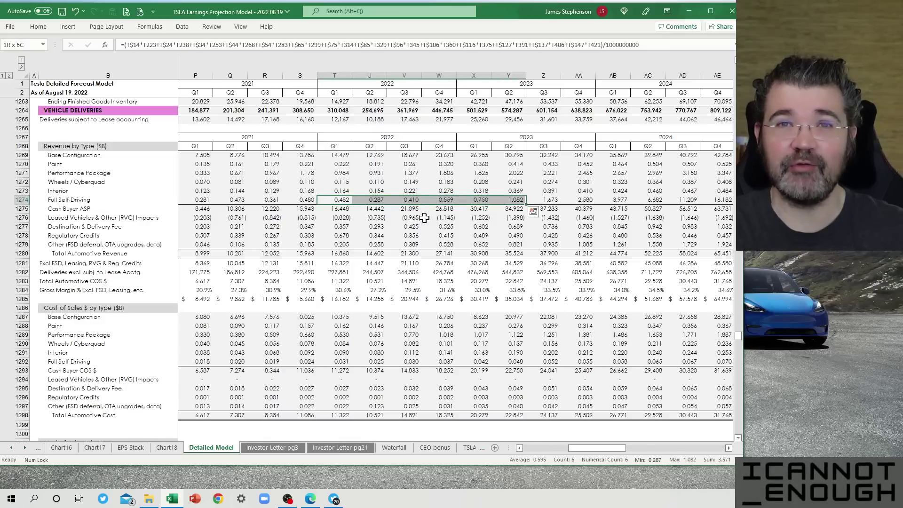
{"action": "key", "text": "shift+Right"}
{"action": "key", "text": "shift+Right"}
{"action": "key", "text": "shift+Right"}
{"action": "key", "text": "shift+Right"}
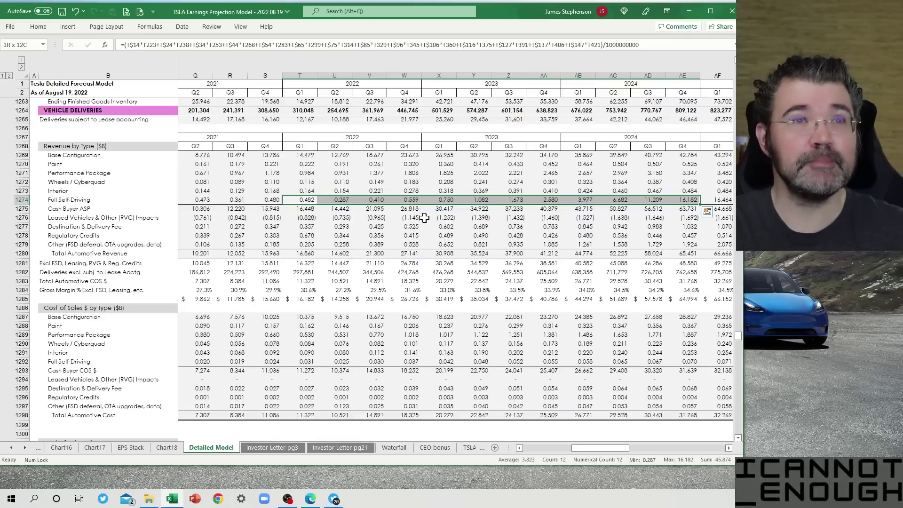
Compare Full Self-Driving revenue across the quarters from 2022 into 2024, ending on Q3 2022 in V1274
{"action": "key", "text": "Left"}
{"action": "key", "text": "Left"}
{"action": "key", "text": "Left"}
{"action": "key", "text": "Left"}
{"action": "key", "text": "Right"}
{"action": "key", "text": "Right"}
{"action": "key", "text": "Right"}
{"action": "key", "text": "Right"}
{"action": "key", "text": "Right"}
{"action": "key", "text": "Right"}
{"action": "key", "text": "Right"}
{"action": "key", "text": "Right"}
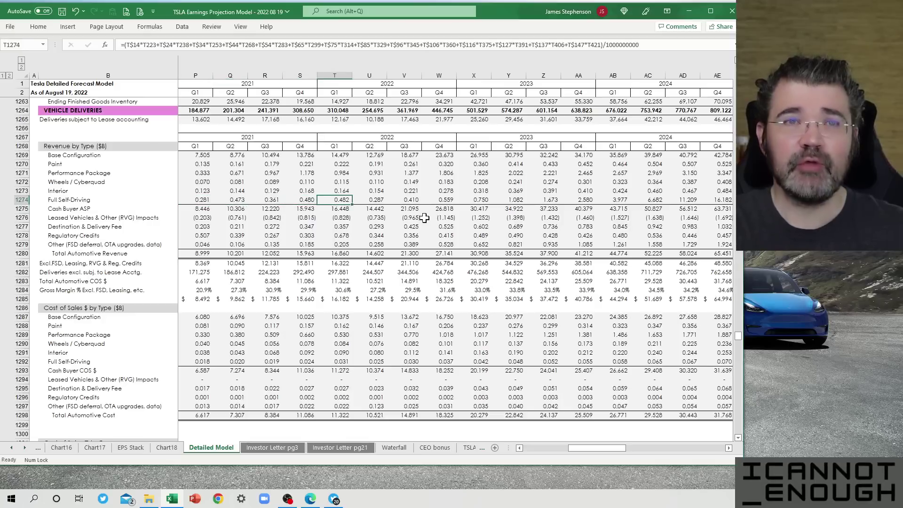
{"action": "key", "text": "Right"}
{"action": "key", "text": "Right"}
{"action": "key", "text": "Right"}
{"action": "key", "text": "Right"}
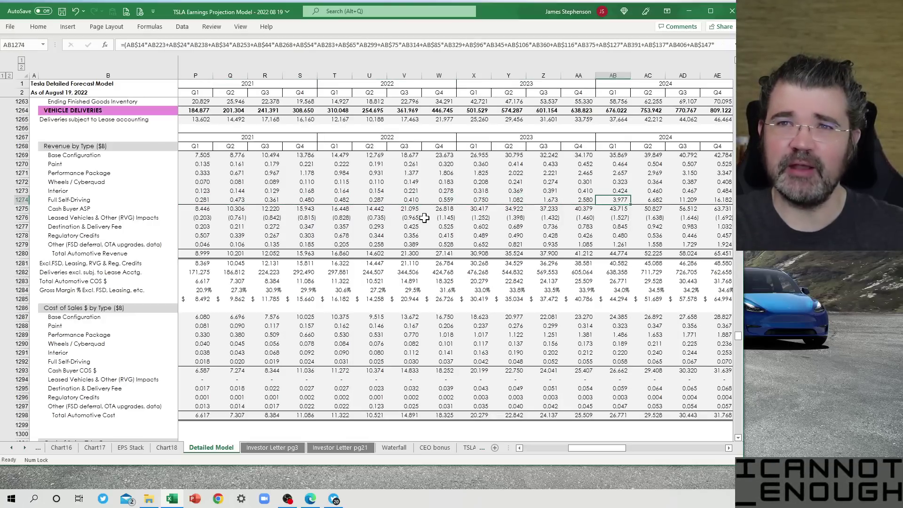
{"action": "key", "text": "Right"}
{"action": "key", "text": "Left"}
{"action": "key", "text": "Left"}
{"action": "key", "text": "Left"}
{"action": "key", "text": "Left"}
{"action": "key", "text": "Left"}
{"action": "key", "text": "Left"}
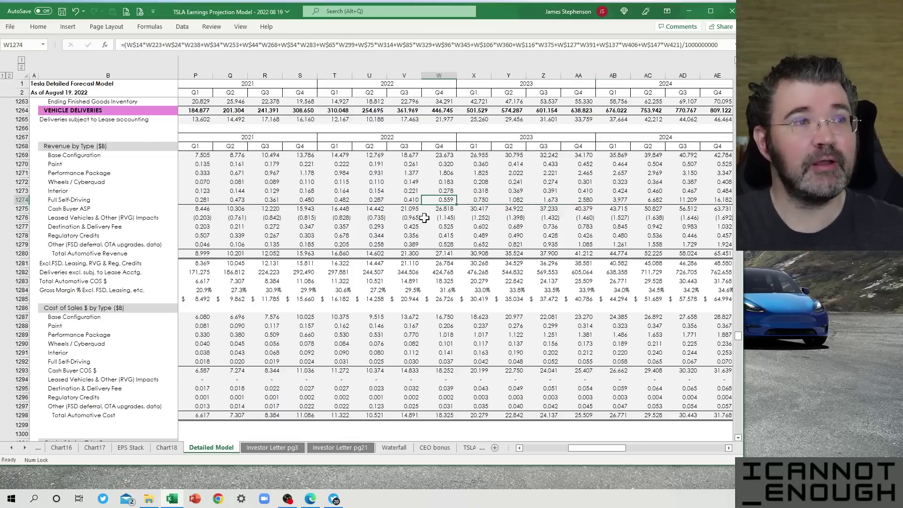
{"action": "key", "text": "Left"}
{"action": "key", "text": "Left"}
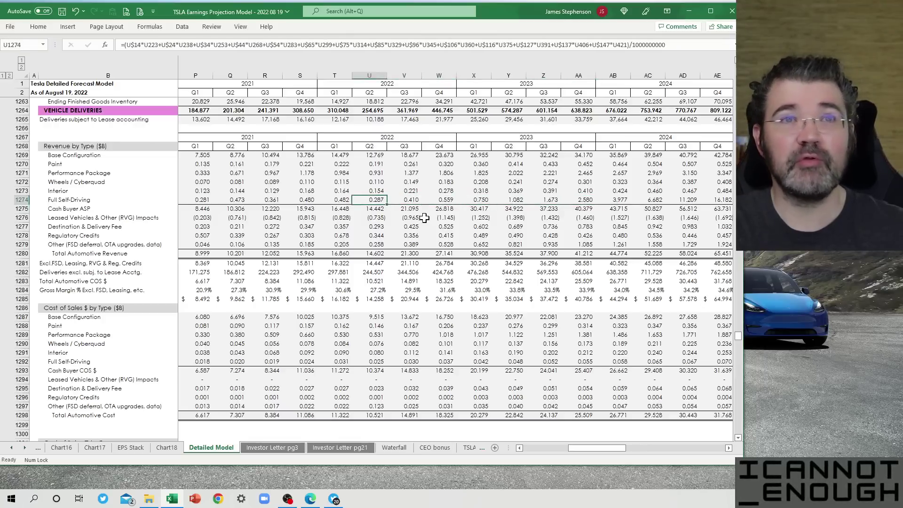
{"action": "key", "text": "Right"}
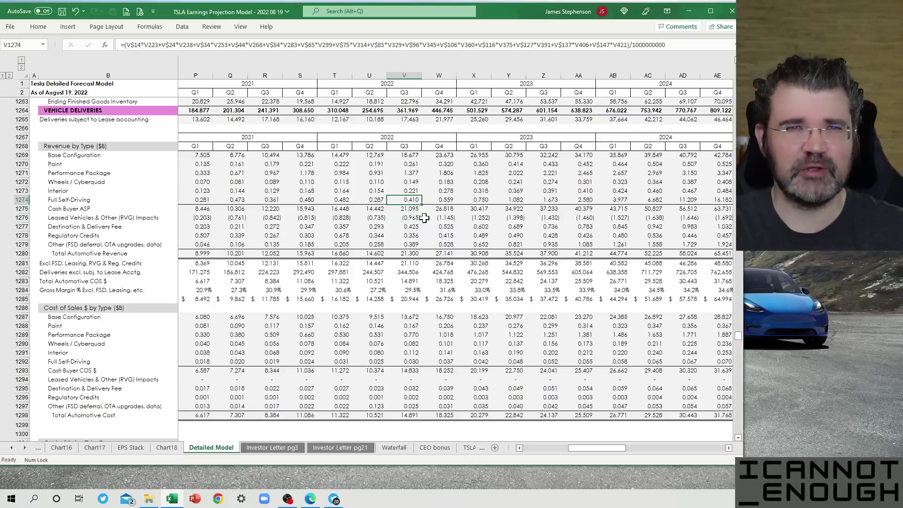
Highlight the Q3 2022 revenue components that make up Cash Buyer ASP, from Base Configuration to Full Self-Driving in V1269:V1274
{"action": "key", "text": "Down"}
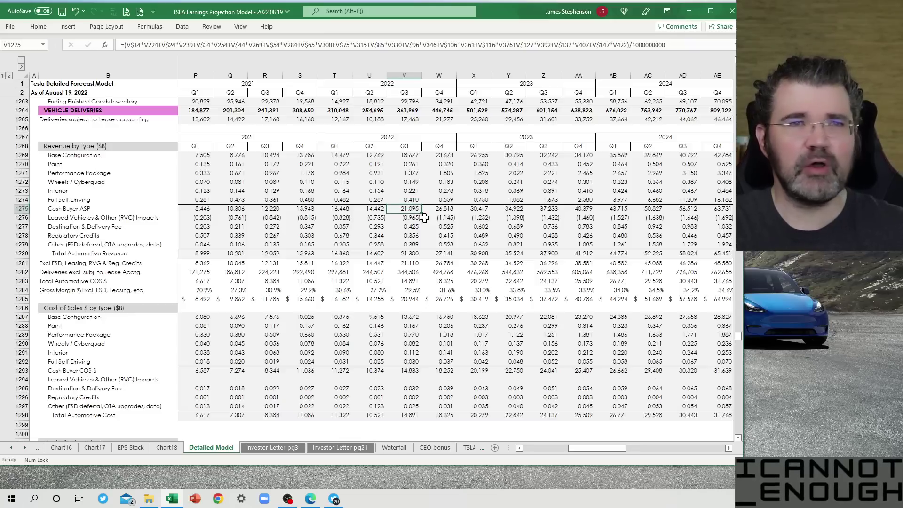
{"action": "key", "text": "Up"}
{"action": "key", "text": "Up"}
{"action": "key", "text": "Up"}
{"action": "key", "text": "Up"}
{"action": "key", "text": "Up"}
{"action": "key", "text": "Up"}
{"action": "key", "text": "shift+Down"}
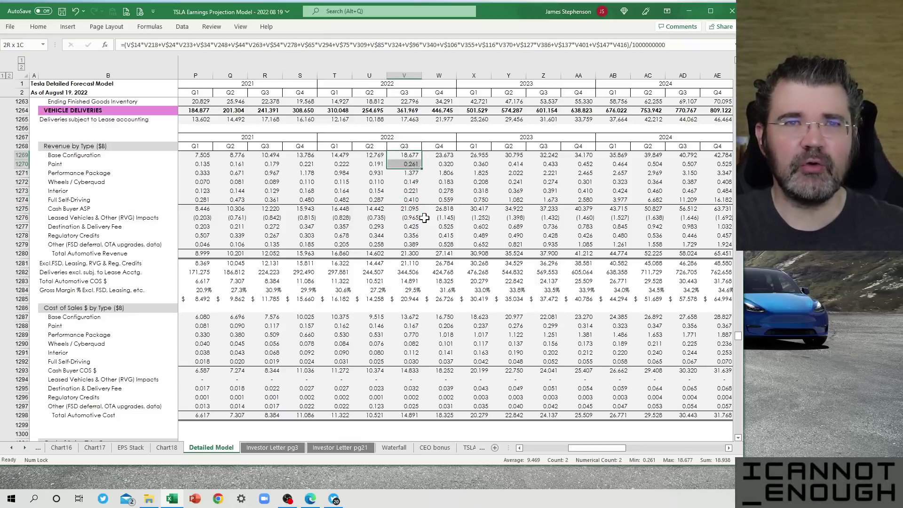
{"action": "key", "text": "shift+Down"}
{"action": "key", "text": "shift+Down"}
{"action": "key", "text": "shift+Down"}
{"action": "key", "text": "shift+Down"}
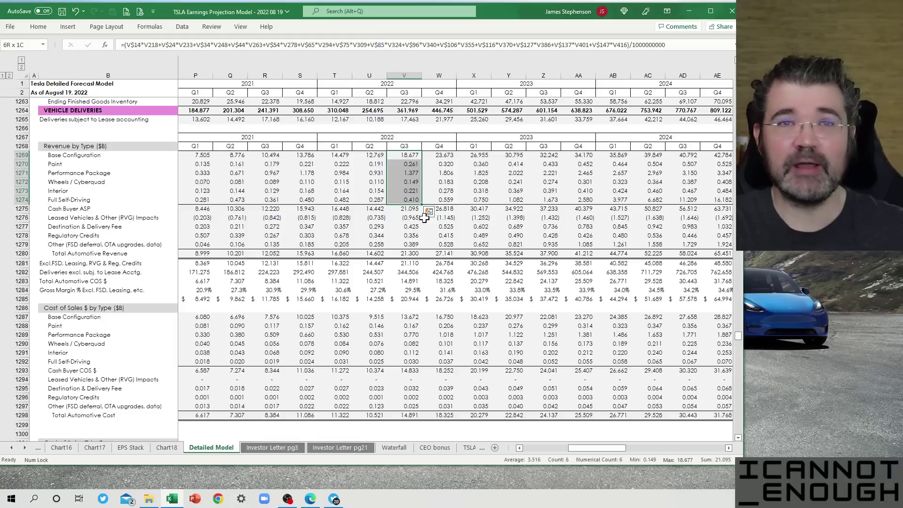
Compare the Q3 2022 Cash Buyer ASP revenue in V1275 with Total Automotive Revenue in V1280
{"action": "key", "text": "Down"}
{"action": "key", "text": "Down"}
{"action": "key", "text": "Down"}
{"action": "key", "text": "Down"}
{"action": "key", "text": "Down"}
{"action": "key", "text": "Down"}
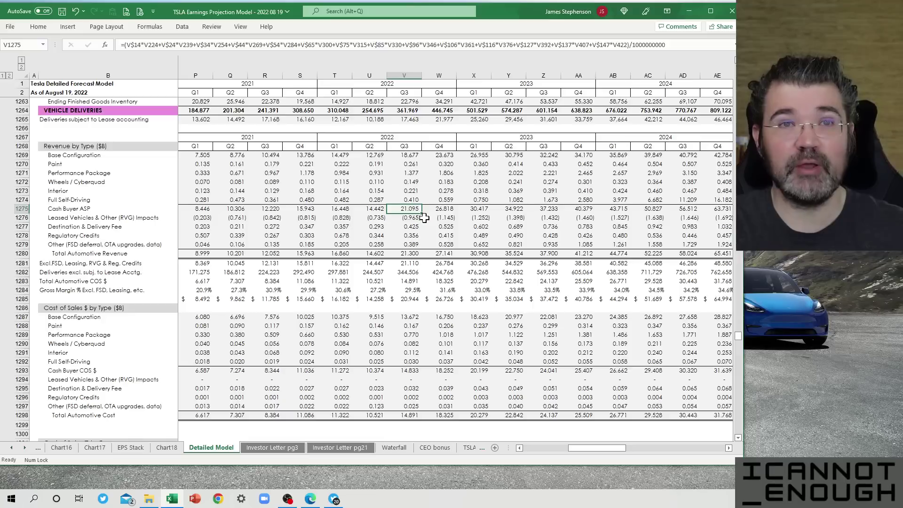
{"action": "key", "text": "Down"}
{"action": "key", "text": "Down"}
{"action": "key", "text": "Down"}
{"action": "key", "text": "Down"}
{"action": "key", "text": "Down"}
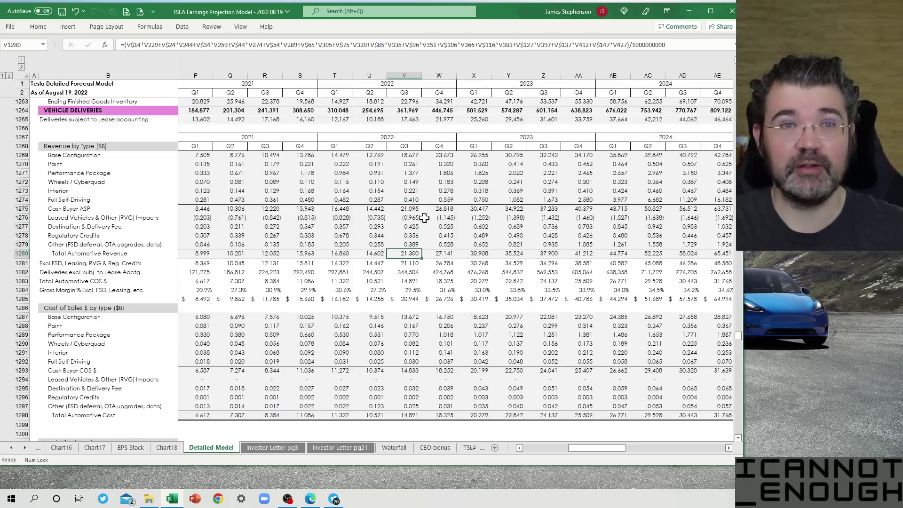
Highlight the Q3 2022 adjustments between Cash Buyer ASP and Total Automotive Revenue in V1276:V1279
{"action": "key", "text": "Up"}
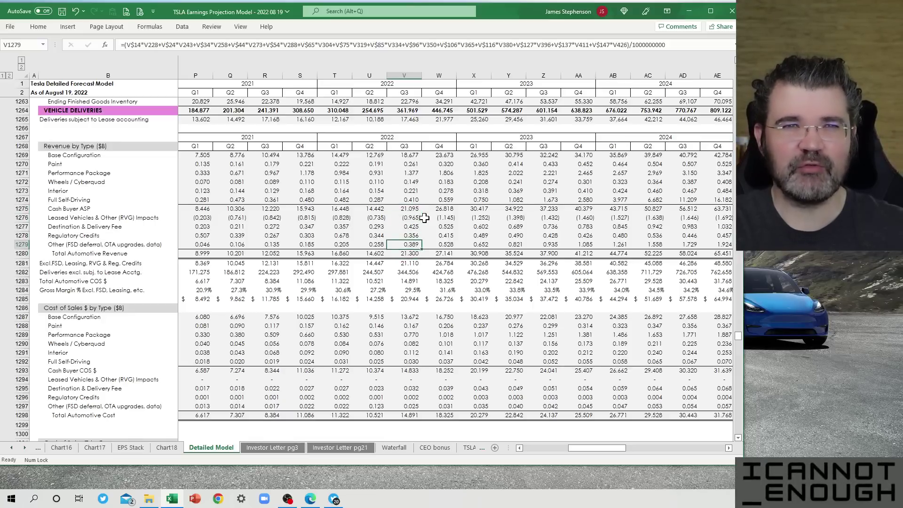
{"action": "key", "text": "shift+Up"}
{"action": "key", "text": "shift+Up"}
{"action": "key", "text": "shift+Up"}
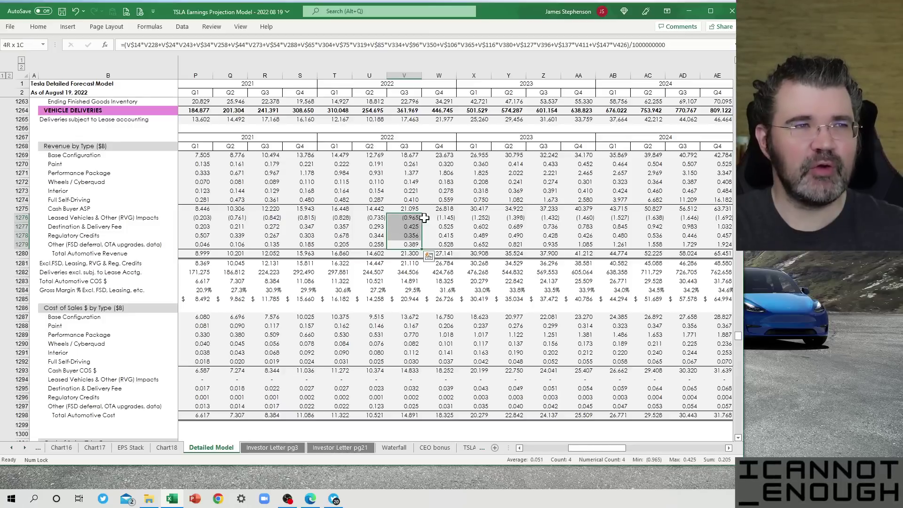
Inspect the Q3 2022 Cash Buyer ASP formula in V1275 and the Leased Vehicles & Other (RVG) Impacts formula in V1276
{"action": "key", "text": "Up"}
{"action": "key", "text": "Up"}
{"action": "key", "text": "Up"}
{"action": "key", "text": "Up"}
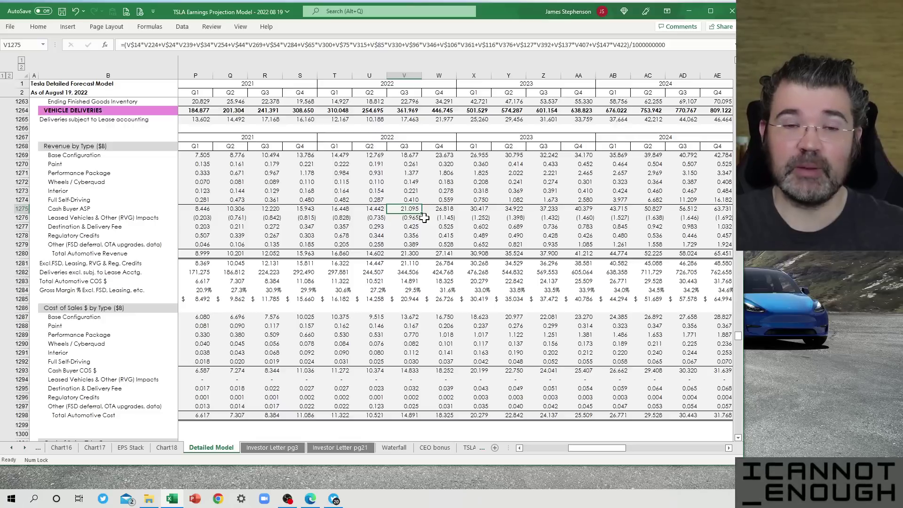
{"action": "key", "text": "Down"}
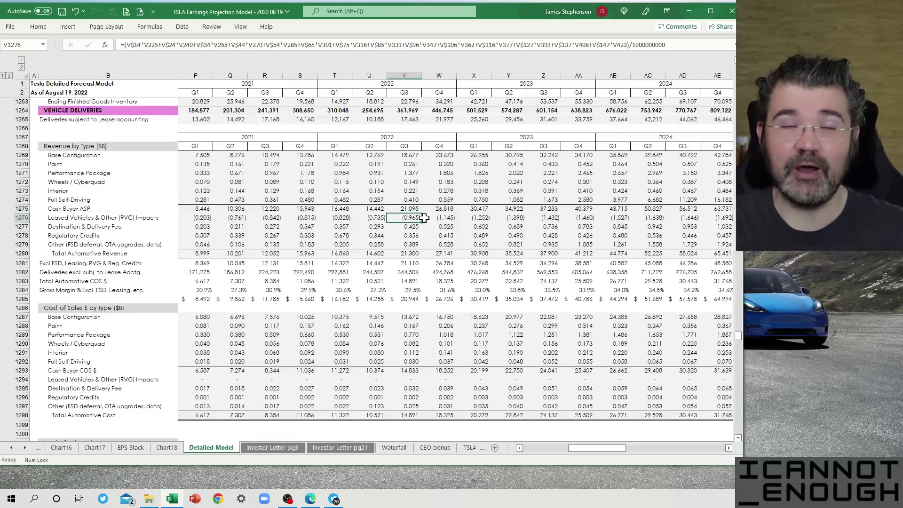
Step through the Q3 2022 option revenues above Leased Vehicles & Other (RVG) Impacts, returning to V1276
{"action": "key", "text": "Up"}
{"action": "key", "text": "Up"}
{"action": "key", "text": "Up"}
{"action": "key", "text": "Up"}
{"action": "key", "text": "Up"}
{"action": "key", "text": "Up"}
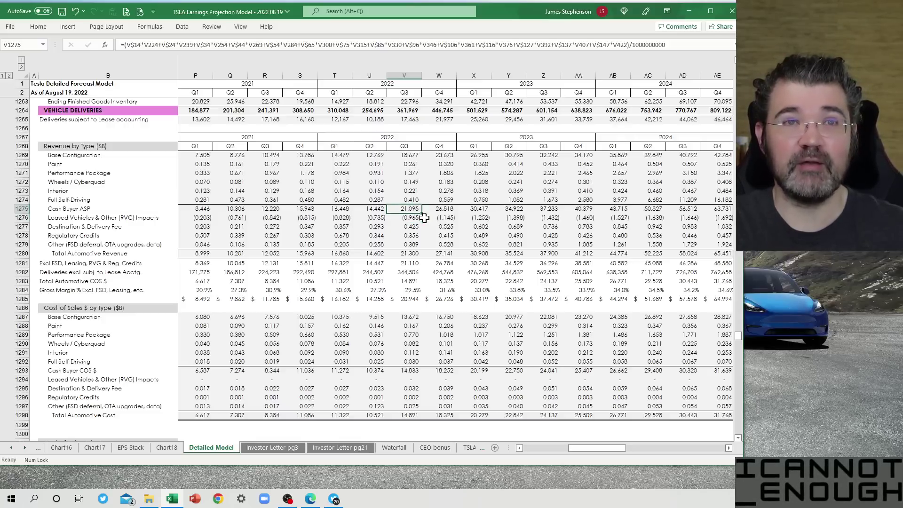
{"action": "key", "text": "Down"}
{"action": "key", "text": "Down"}
{"action": "key", "text": "Down"}
{"action": "key", "text": "Down"}
{"action": "key", "text": "Down"}
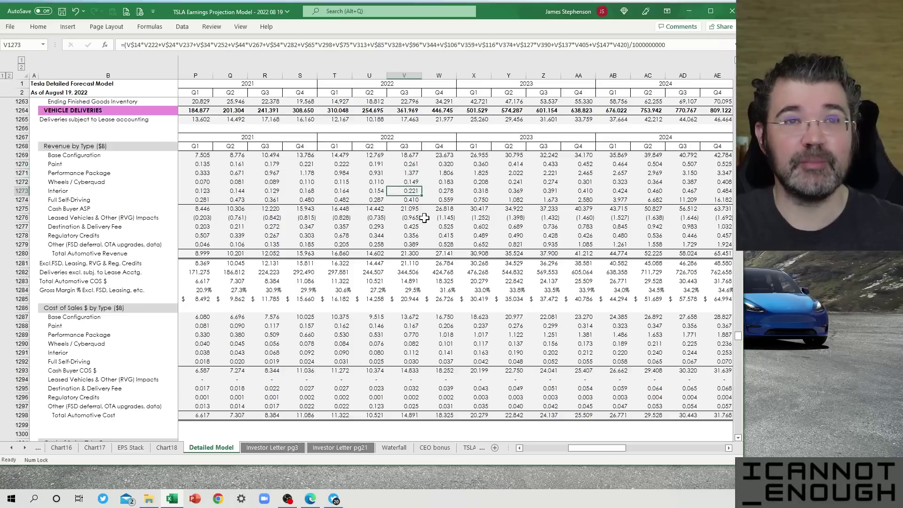
{"action": "key", "text": "Down"}
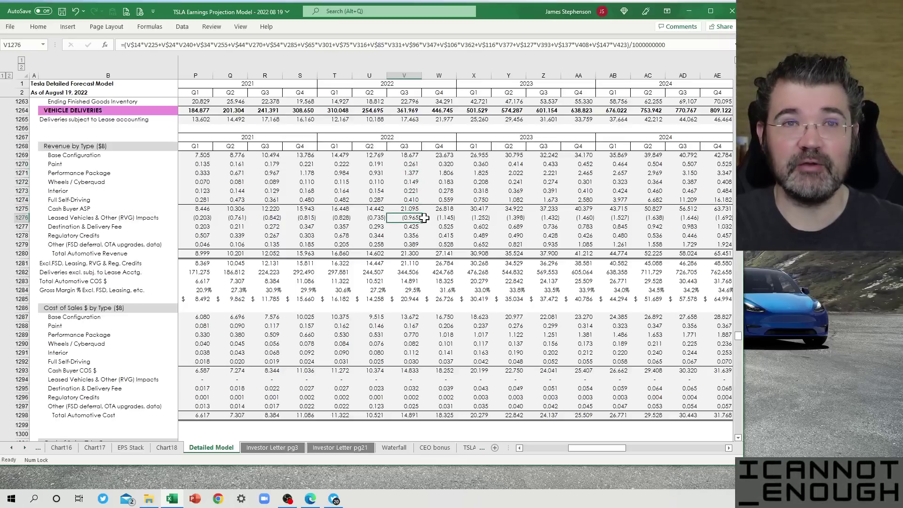
Review the Q3 2022 Destination & Delivery Fee, Regulatory Credits and Other revenue in V1277:V1279
{"action": "key", "text": "Down"}
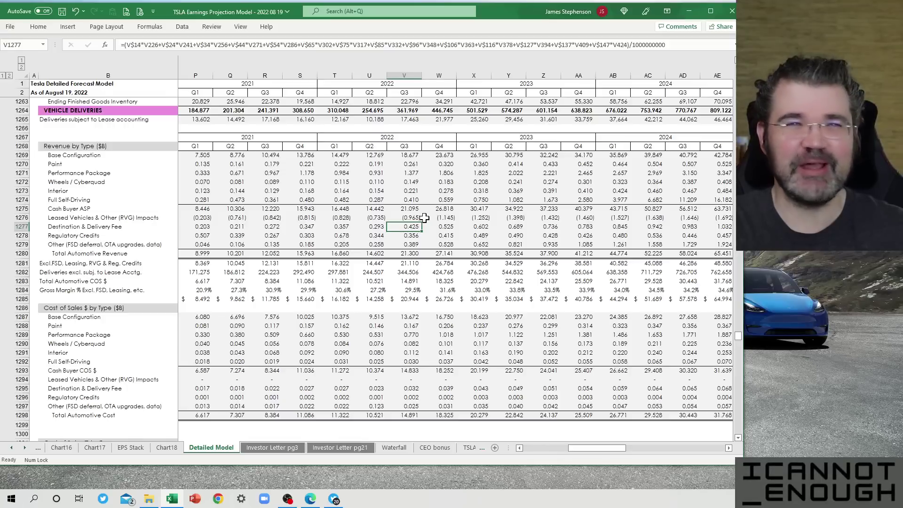
{"action": "key", "text": "Down"}
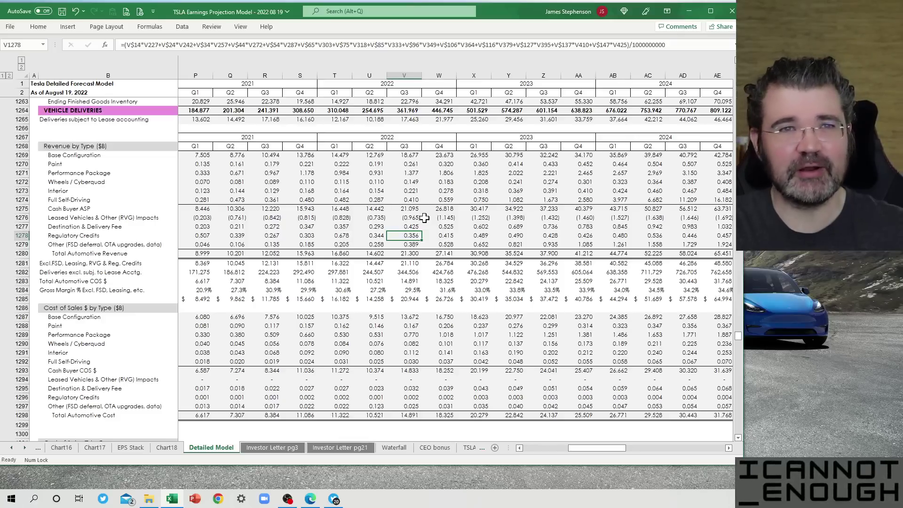
{"action": "key", "text": "Down"}
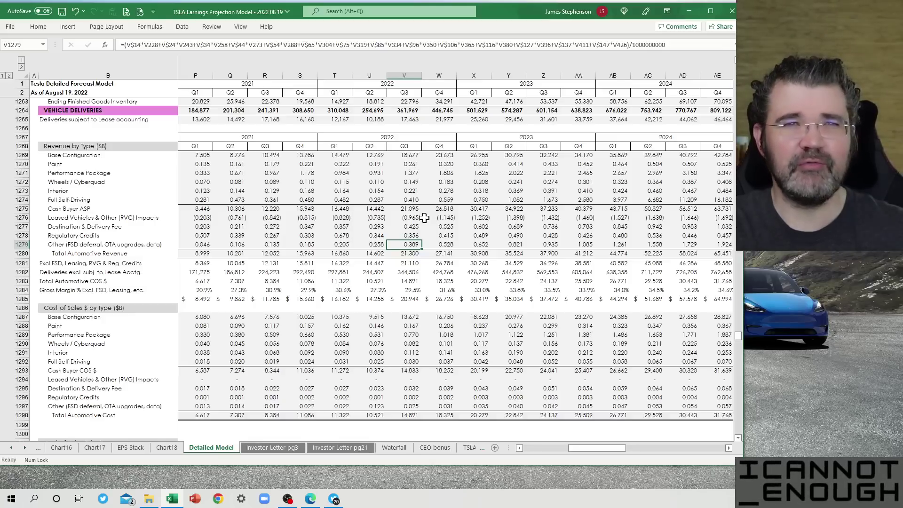
Compare Q3 2022 Other revenue (FSD deferral, OTA upgrades, data) in row 1279 with the preceding quarters
{"action": "key", "text": "Left"}
{"action": "key", "text": "Left"}
{"action": "key", "text": "Left"}
{"action": "key", "text": "Left"}
{"action": "key", "text": "Right"}
{"action": "key", "text": "Right"}
{"action": "key", "text": "Right"}
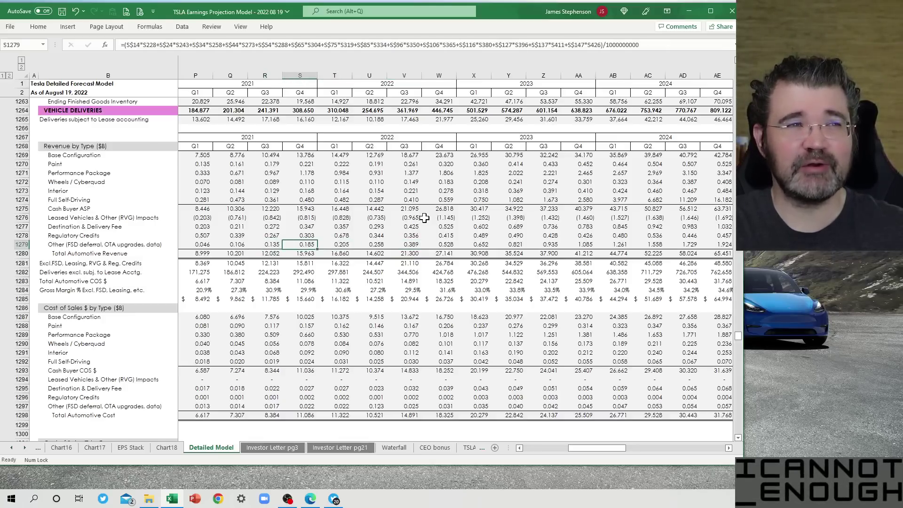
{"action": "key", "text": "Right"}
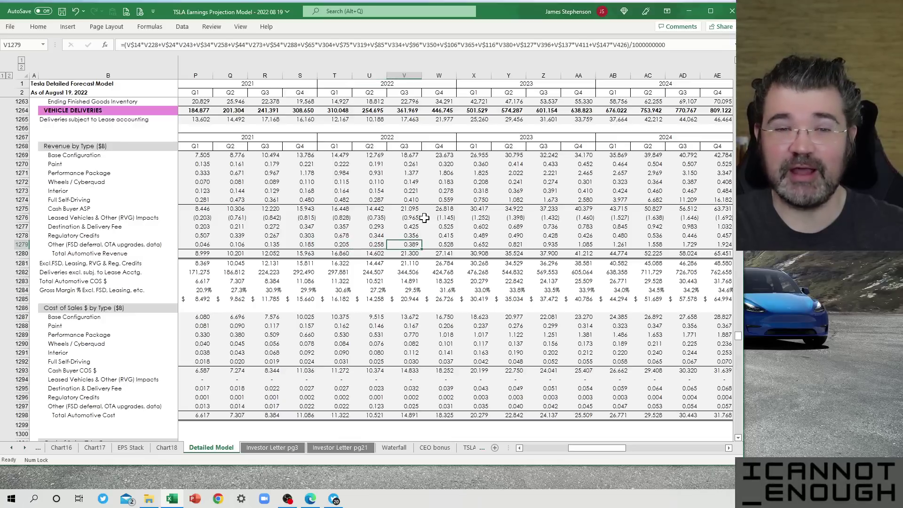
Run back through the Q3 2022 adjustment rows below Cash Buyer ASP and end on Total Automotive Revenue in V1280
{"action": "key", "text": "Up"}
{"action": "key", "text": "Up"}
{"action": "key", "text": "Up"}
{"action": "key", "text": "Up"}
{"action": "key", "text": "Down"}
{"action": "key", "text": "Down"}
{"action": "key", "text": "Down"}
{"action": "key", "text": "Down"}
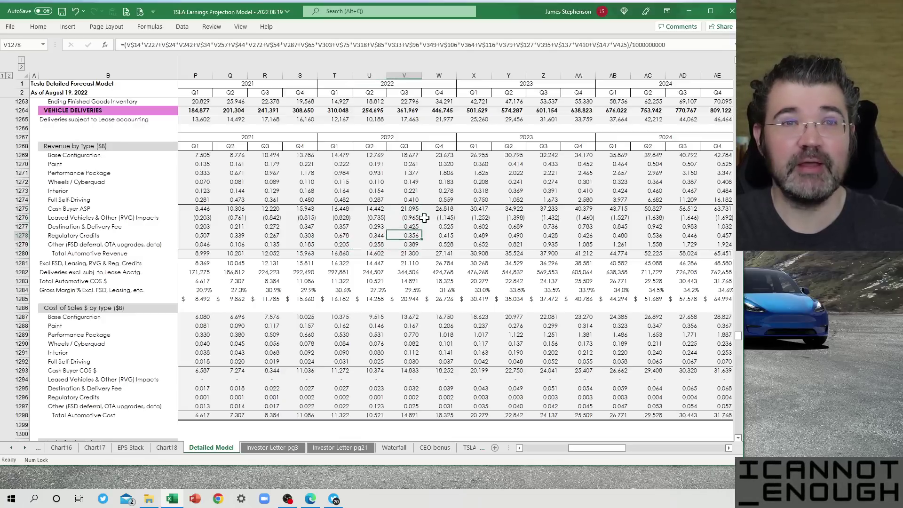
{"action": "key", "text": "Down"}
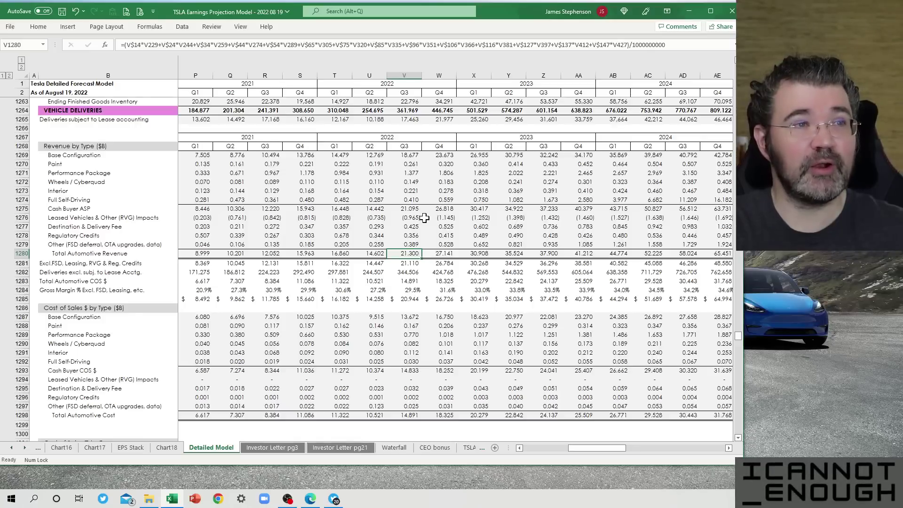
Trace the cells summed in the Q3 2022 revenue excluding FSD, Leasing, RVG & Reg. Credits in V1281
{"action": "key", "text": "Down"}
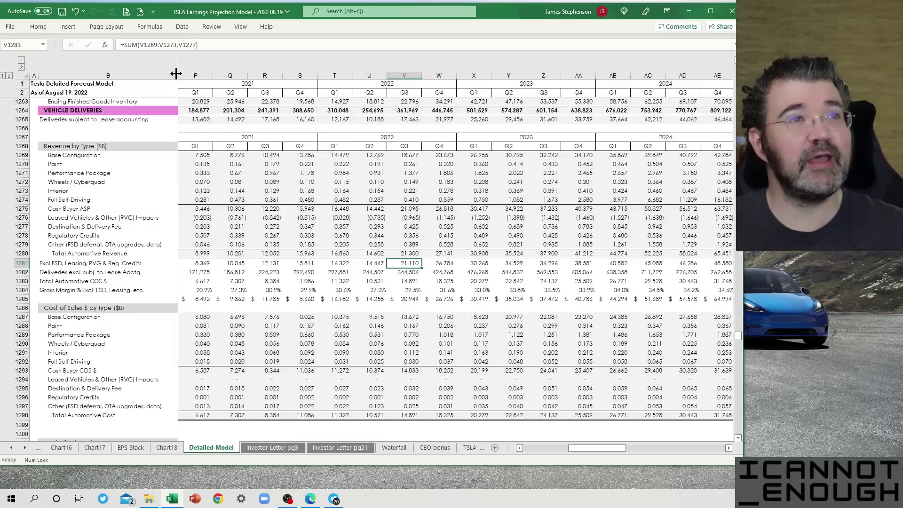
{"action": "left_click", "coordinate": [187, 43]}
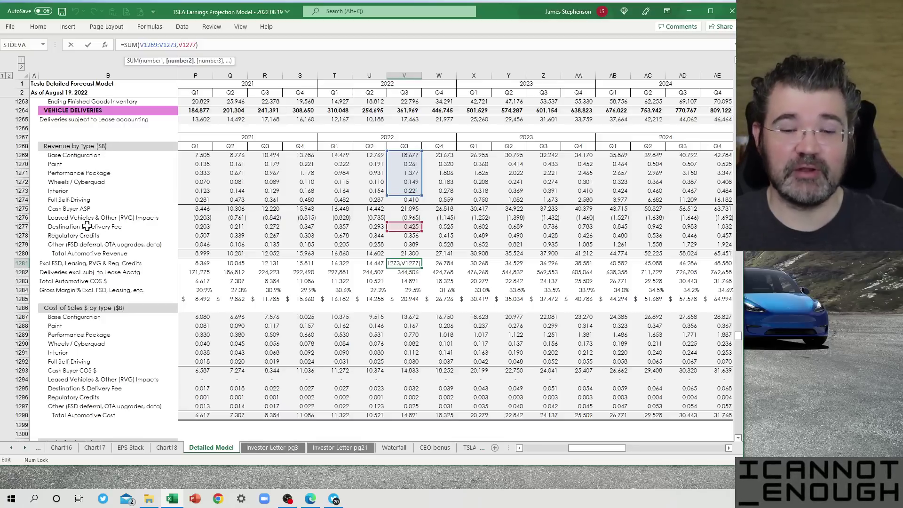
{"action": "key", "text": "ctrl+Return"}
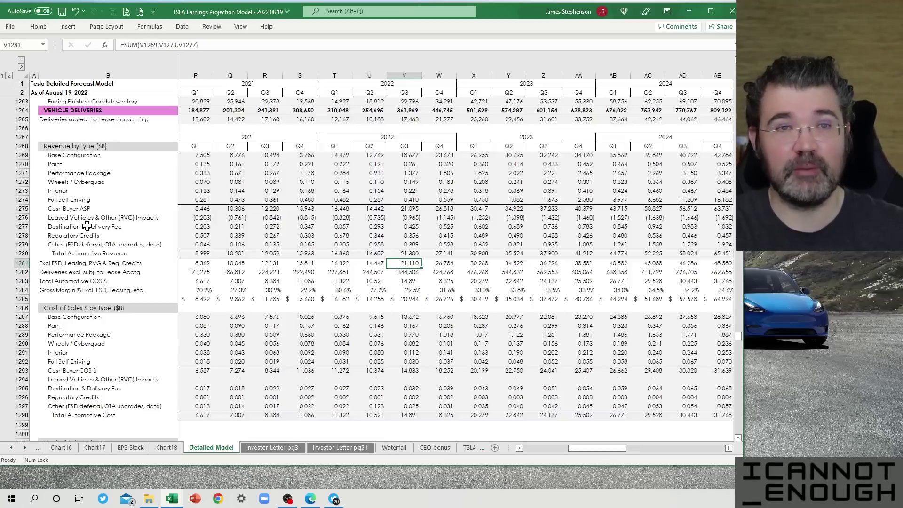
Trace the Q3 2022 formula for deliveries excluding those subject to lease accounting in V1282
{"action": "key", "text": "Down"}
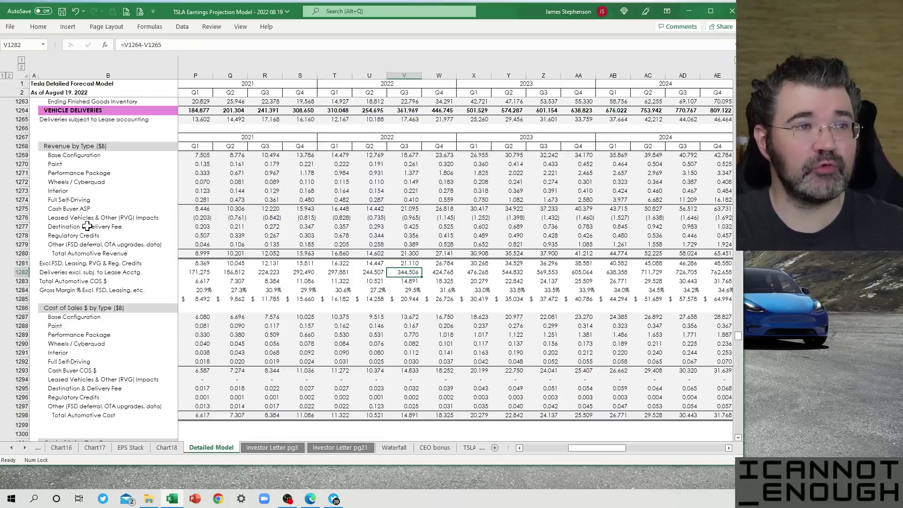
{"action": "key", "text": "Up"}
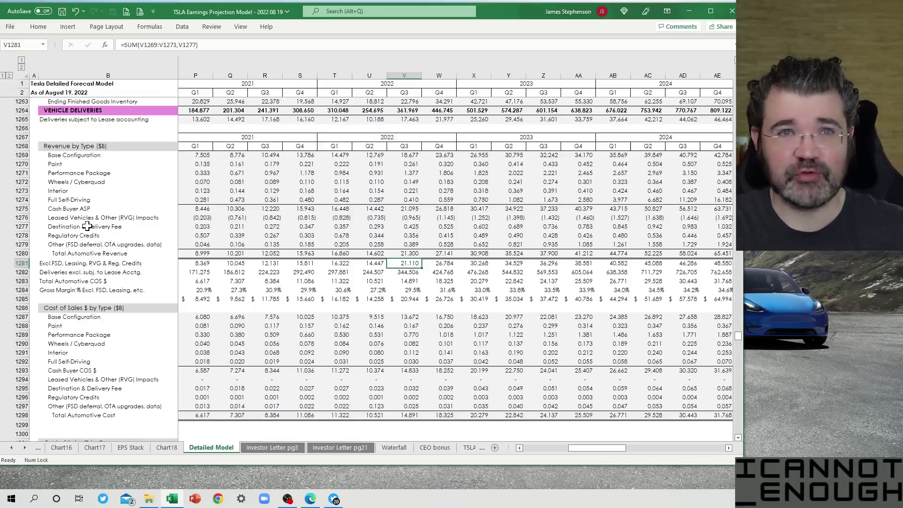
{"action": "key", "text": "Down"}
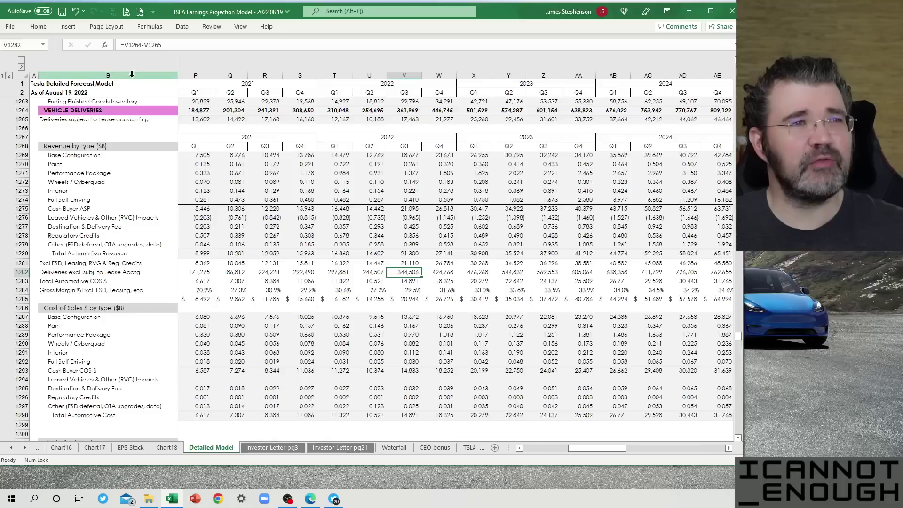
{"action": "left_click", "coordinate": [136, 45]}
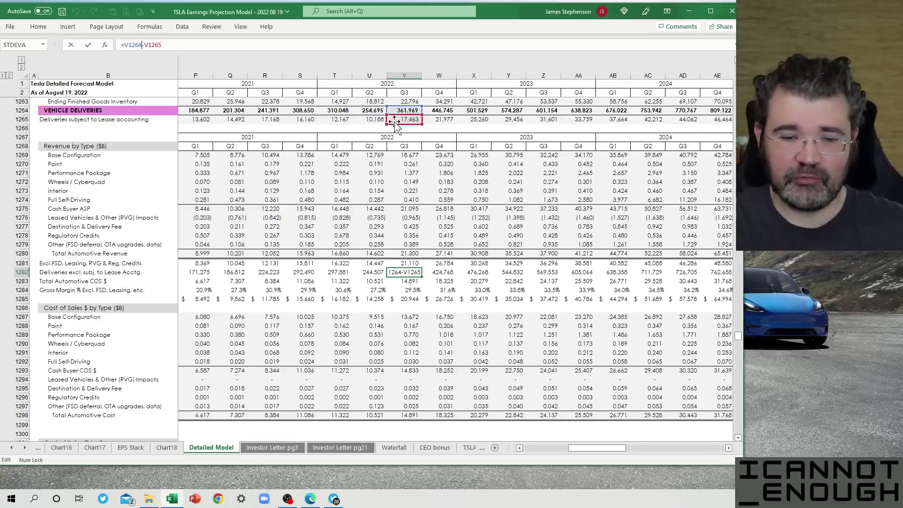
{"action": "key", "text": "ctrl+Return"}
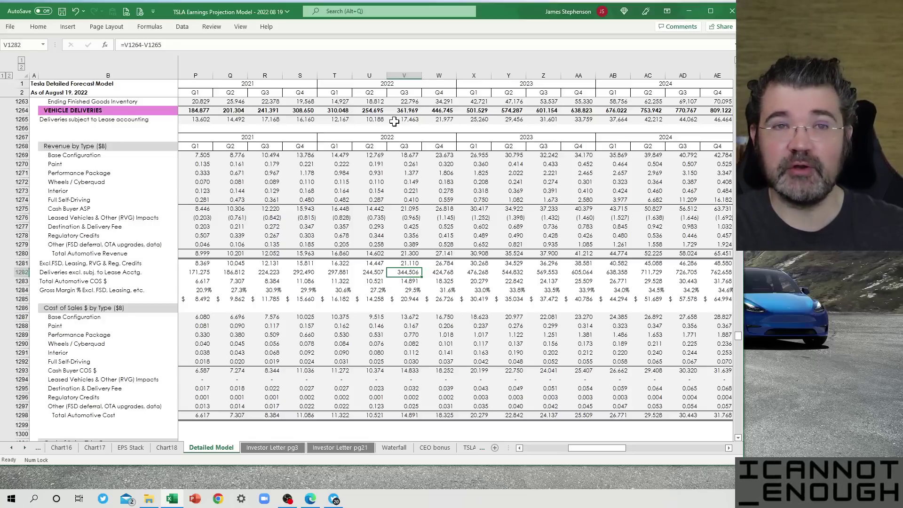
Trace the Q3 2022 Total Automotive COS formula in V1283 and the Gross Margin % Excl. FSD, Leasing formula in V1284
{"action": "key", "text": "Down"}
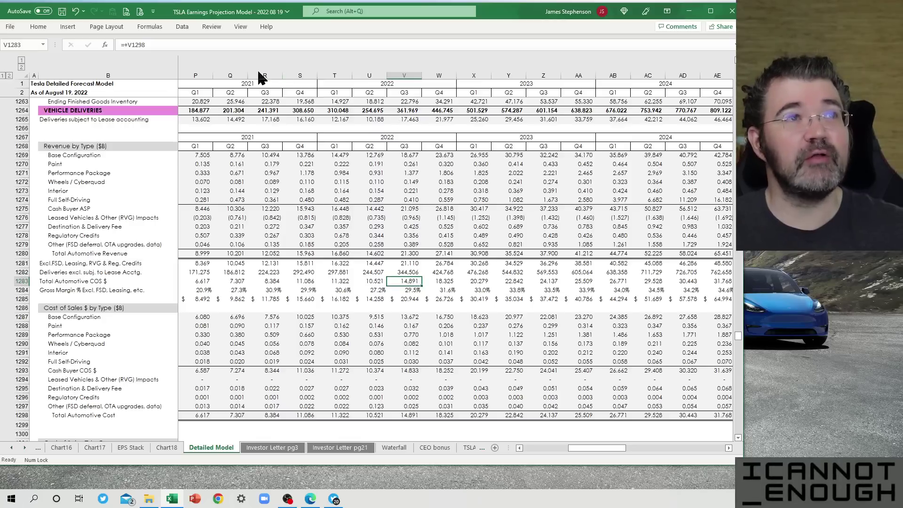
{"action": "key", "text": "F2"}
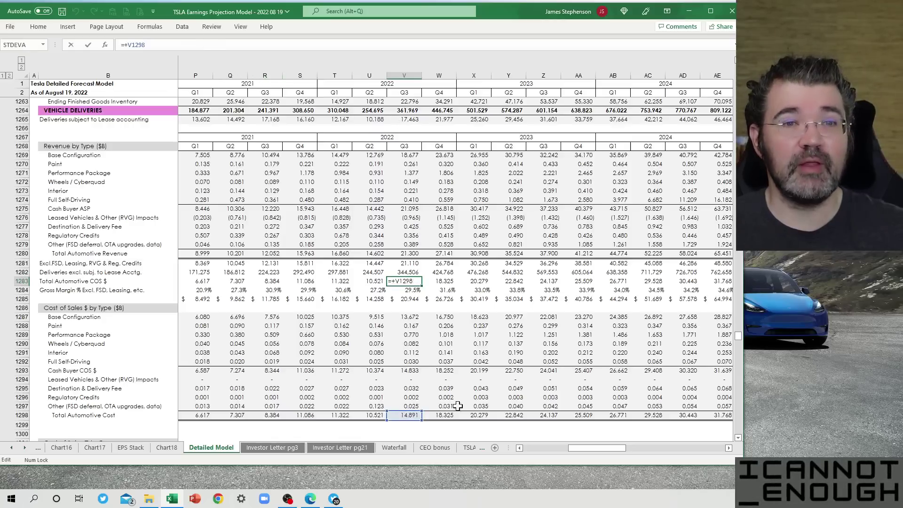
{"action": "key", "text": "Return"}
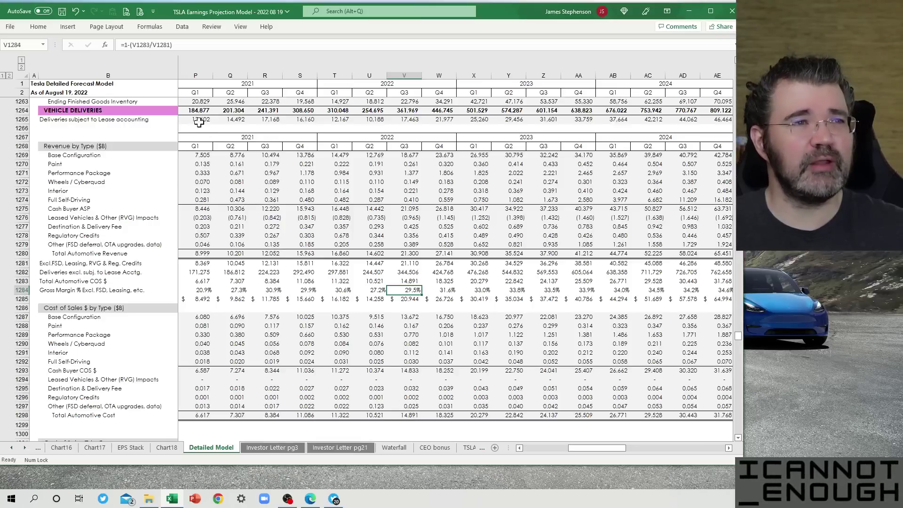
{"action": "left_click", "coordinate": [164, 44]}
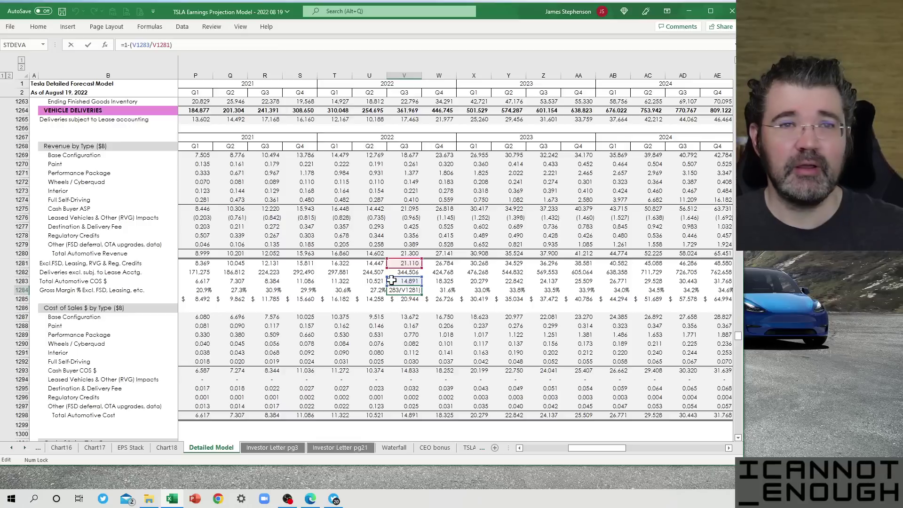
{"action": "key", "text": "Escape"}
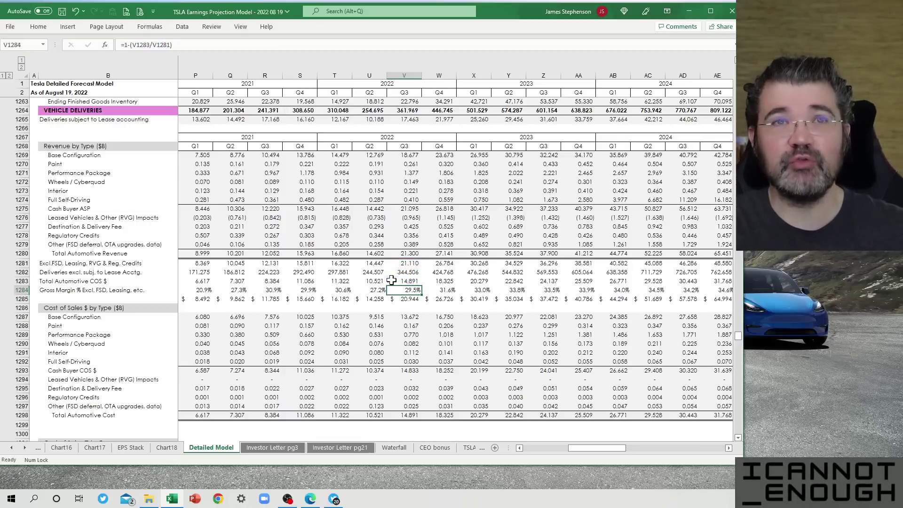
Review the Q3 2022 Automotive Gross Margin %, Regulatory Credit share and margin excluding regulatory credits in V1253:V1255
{"action": "scroll", "coordinate": [426, 294], "scroll_direction": "up", "scroll_amount": 3}
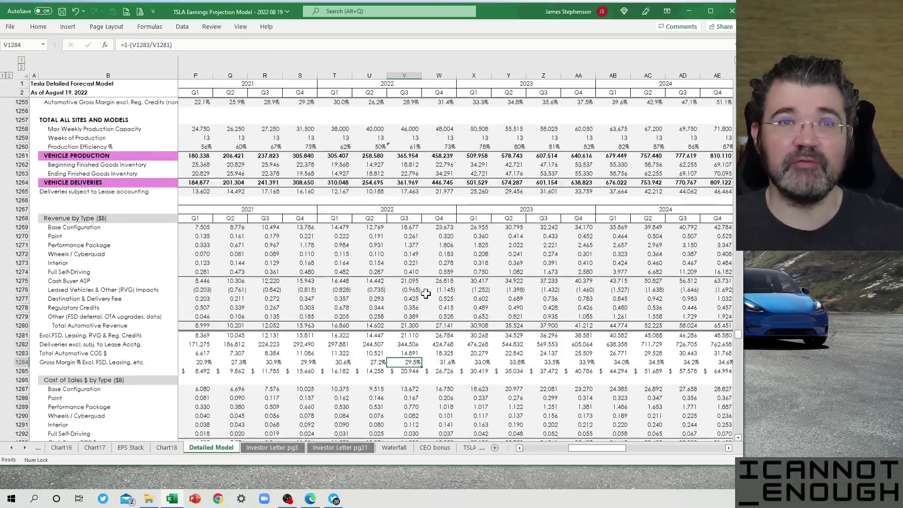
{"action": "scroll", "coordinate": [426, 294], "scroll_direction": "up", "scroll_amount": 3}
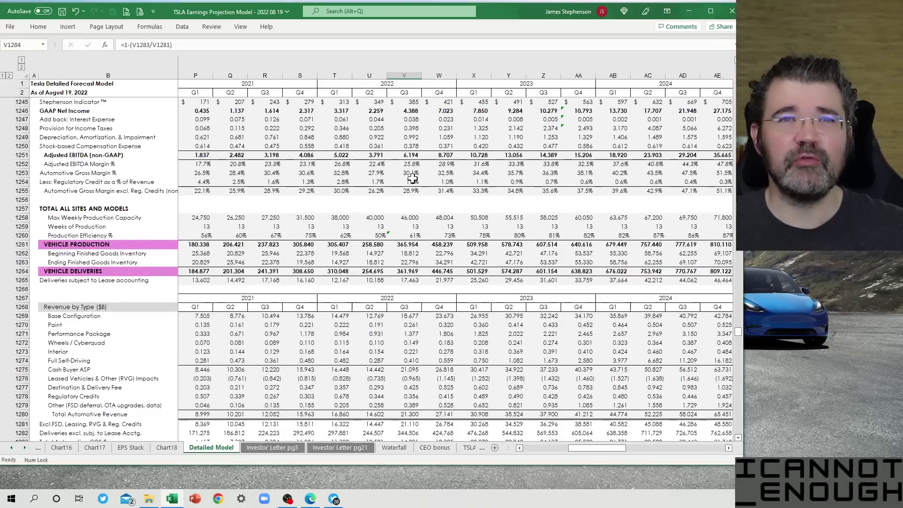
{"action": "left_click", "coordinate": [403, 172]}
{"action": "left_click", "coordinate": [401, 182]}
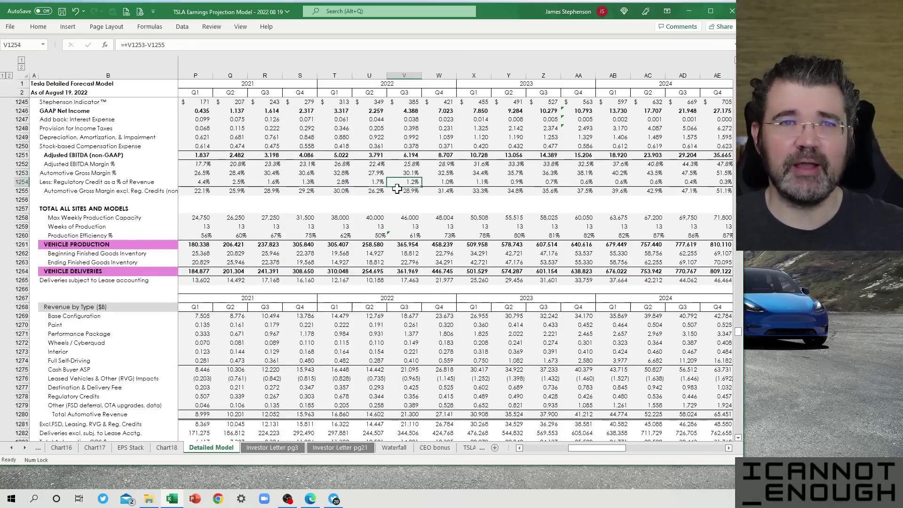
{"action": "left_click", "coordinate": [399, 190]}
Compare the Total Automotive Revenue and Excl. FSD, Leasing, RVG & Reg. Credits rows, then revisit the Q3 2022 gross margin in V1284
{"action": "scroll", "coordinate": [415, 282], "scroll_direction": "down", "scroll_amount": 5}
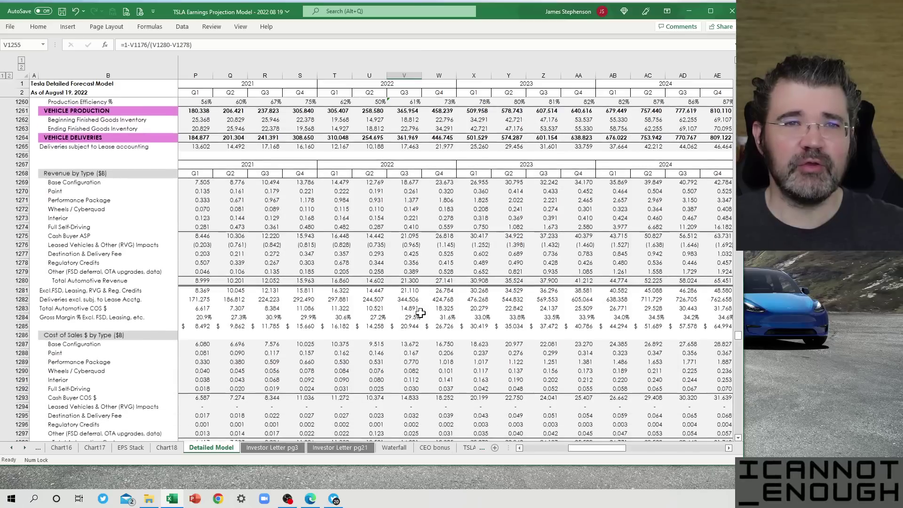
{"action": "left_click", "coordinate": [125, 282]}
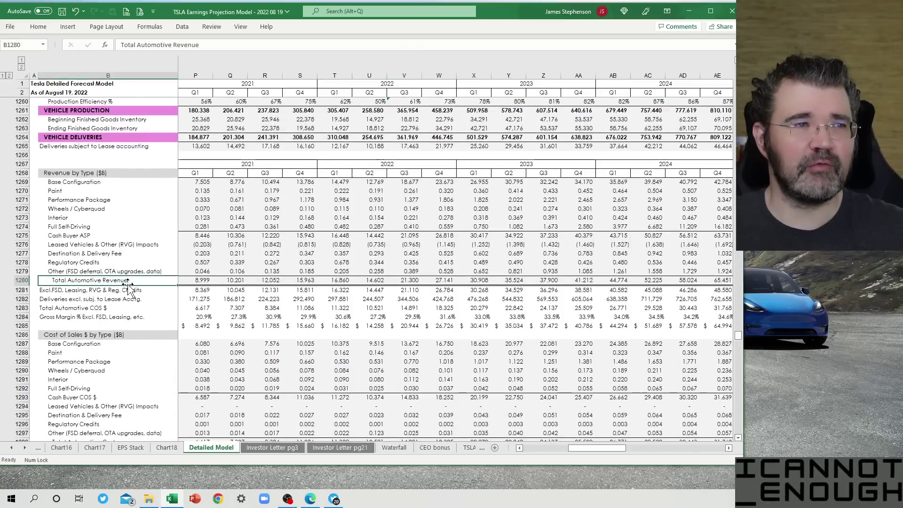
{"action": "left_click", "coordinate": [126, 291]}
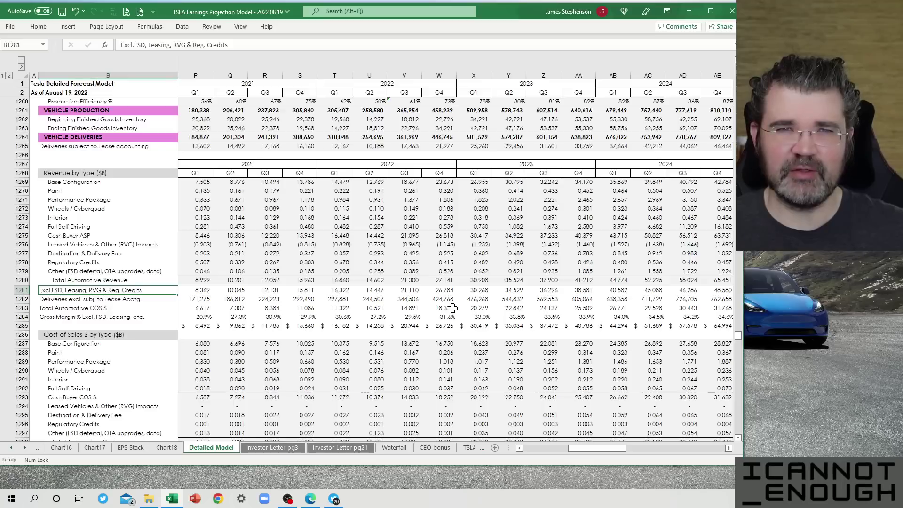
{"action": "left_click", "coordinate": [403, 317]}
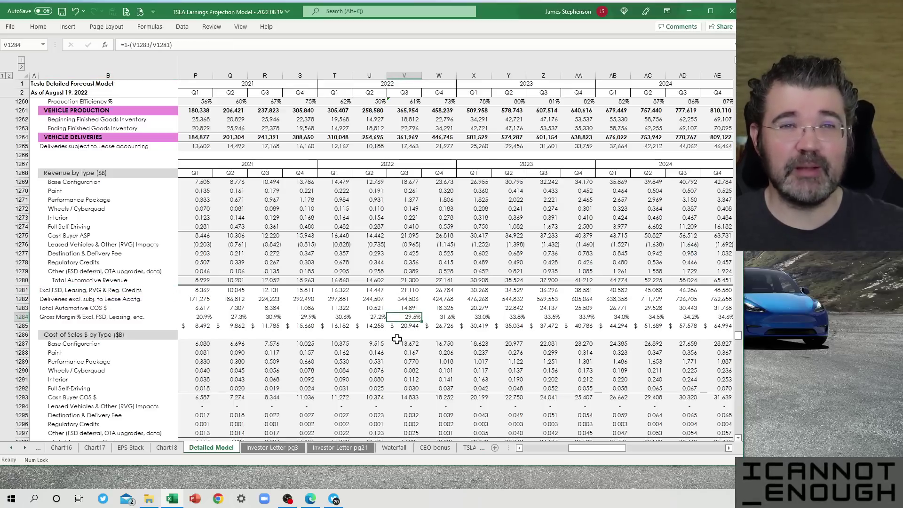
Trace the Q3 2022 formula in V1285 that subtracts Regulatory Credits from Total Automotive Revenue
{"action": "left_click", "coordinate": [403, 326]}
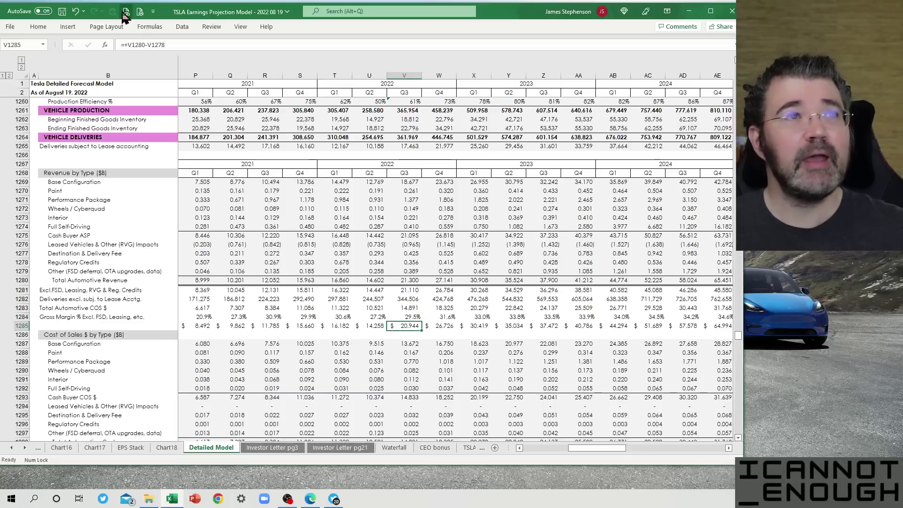
{"action": "left_click", "coordinate": [152, 45]}
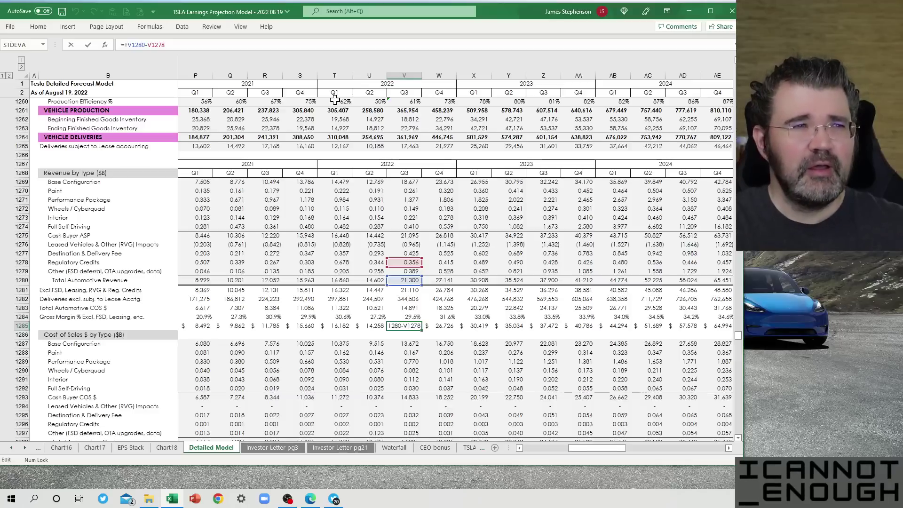
{"action": "key", "text": "Return"}
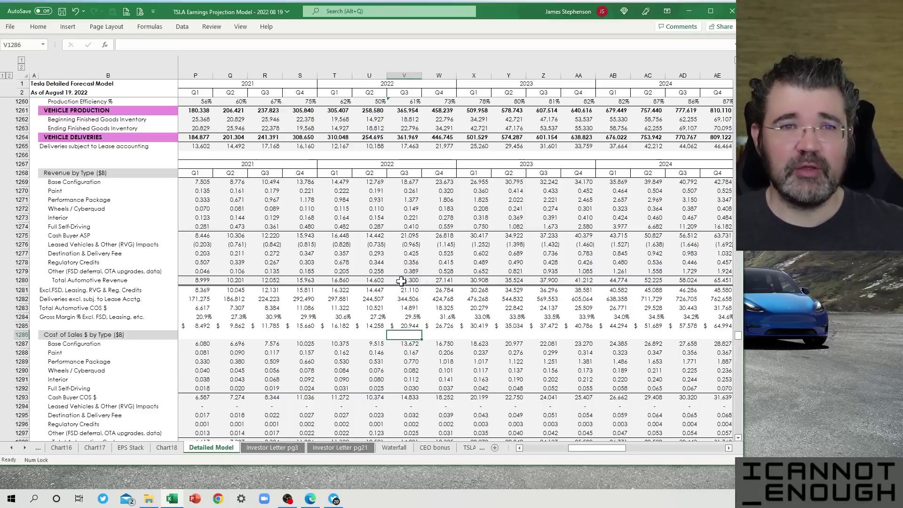
Inspect the Q3 2022 Base Configuration formula in V1287 of the Cost of Sales $ by Type section
{"action": "scroll", "coordinate": [402, 285], "scroll_direction": "down", "scroll_amount": 3}
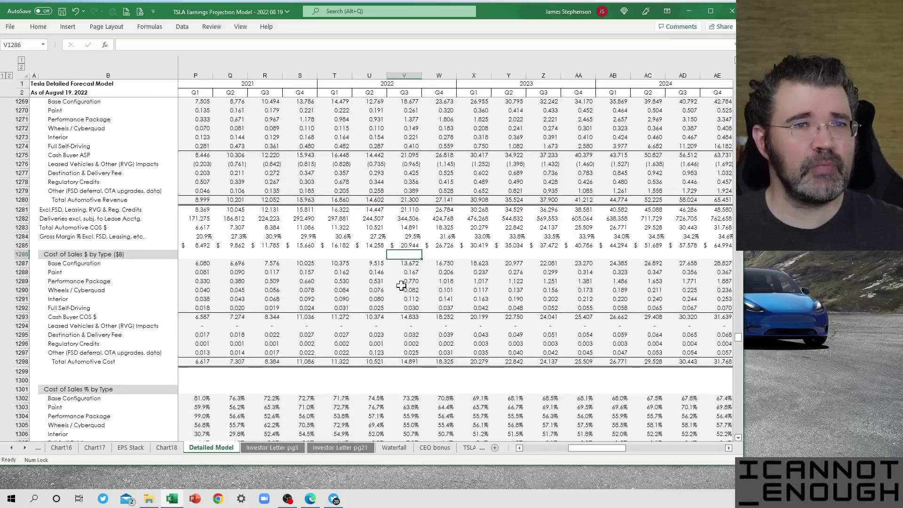
{"action": "left_click", "coordinate": [404, 264]}
{"action": "scroll", "coordinate": [405, 266], "scroll_direction": "up", "scroll_amount": 2}
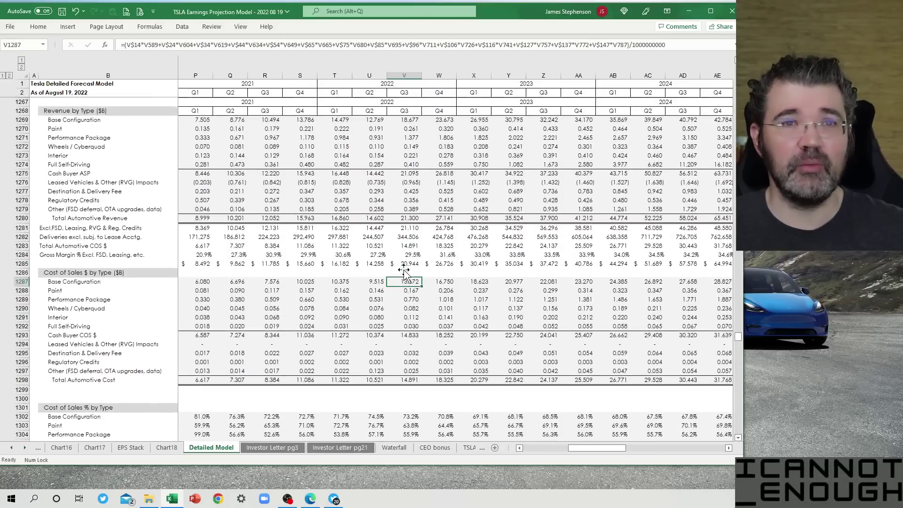
Trace the cell references in the Q3 2022 Base Configuration cost formula in V1287
{"action": "left_click", "coordinate": [175, 44]}
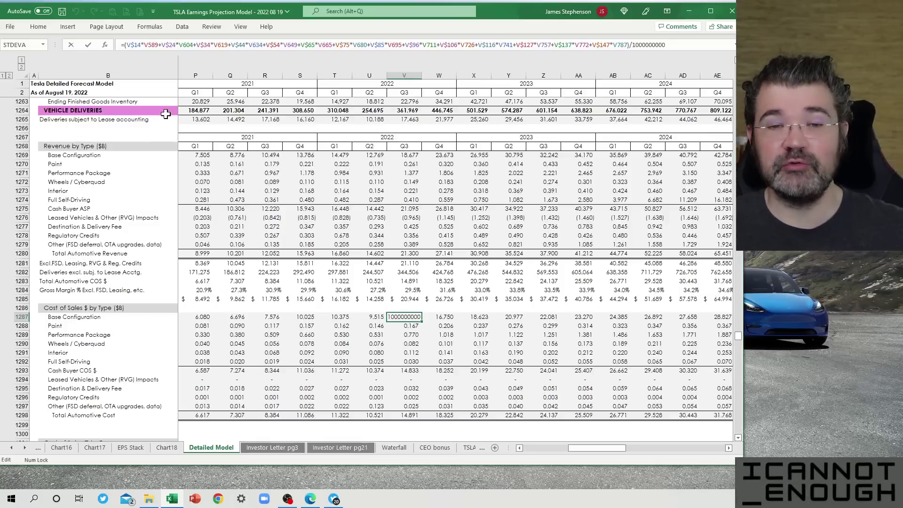
{"action": "key", "text": "Return"}
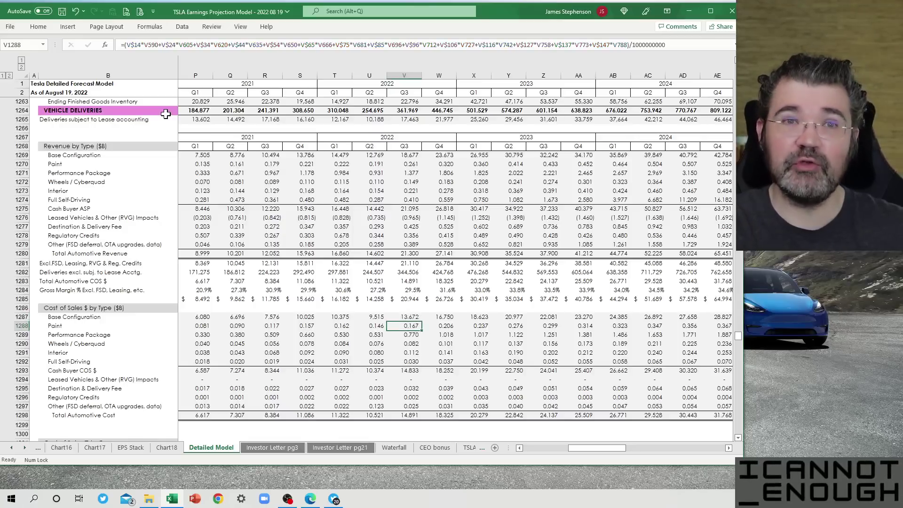
{"action": "key", "text": "Up"}
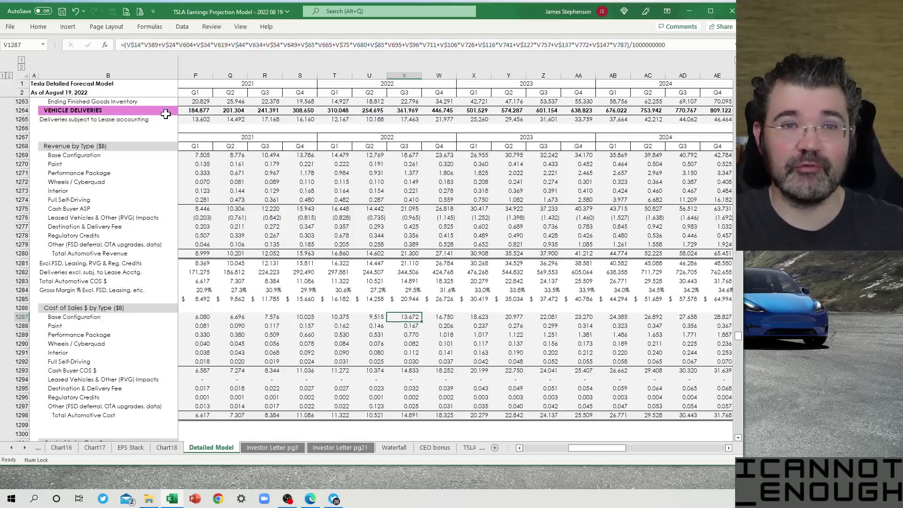
Step through the Q3 2022 cost of sales formulas from Base Configuration in V1287 to Total Automotive Cost in V1298
{"action": "key", "text": "Down"}
{"action": "key", "text": "Down"}
{"action": "key", "text": "Down"}
{"action": "key", "text": "Down"}
{"action": "key", "text": "Down"}
{"action": "key", "text": "Down"}
{"action": "key", "text": "Down"}
{"action": "key", "text": "Down"}
{"action": "key", "text": "Down"}
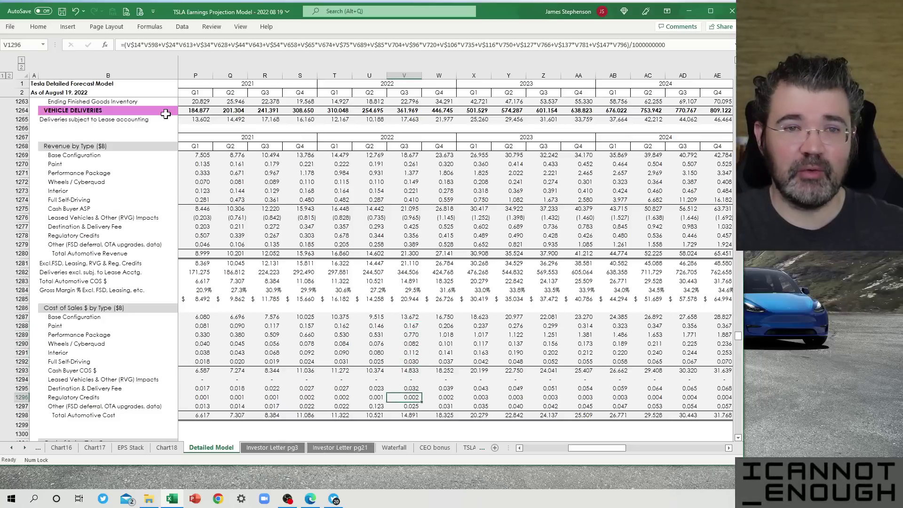
{"action": "key", "text": "Down"}
{"action": "key", "text": "Down"}
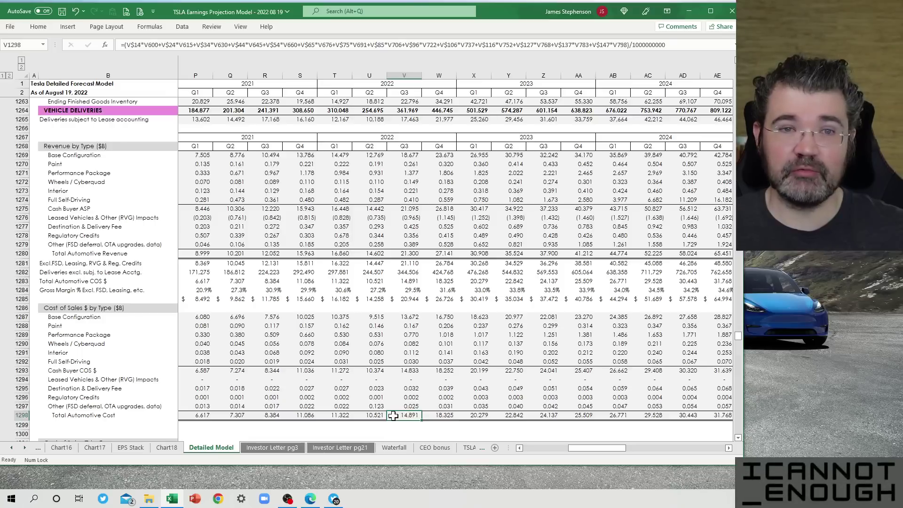
Review the Q3 2022 Base Configuration, Paint and Performance Package costs, comparing the Performance Package cost in V1289 with its revenue in V1271
{"action": "left_click", "coordinate": [398, 317]}
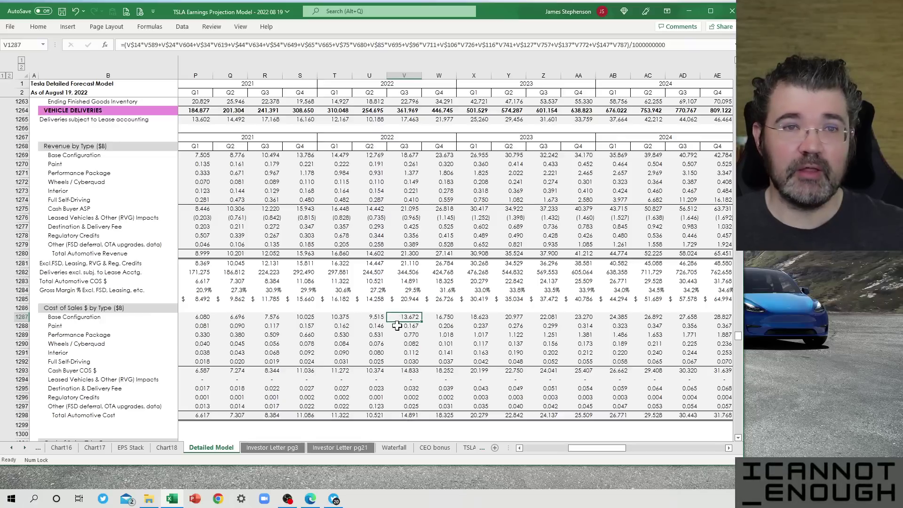
{"action": "left_click", "coordinate": [397, 327]}
{"action": "left_click", "coordinate": [397, 335]}
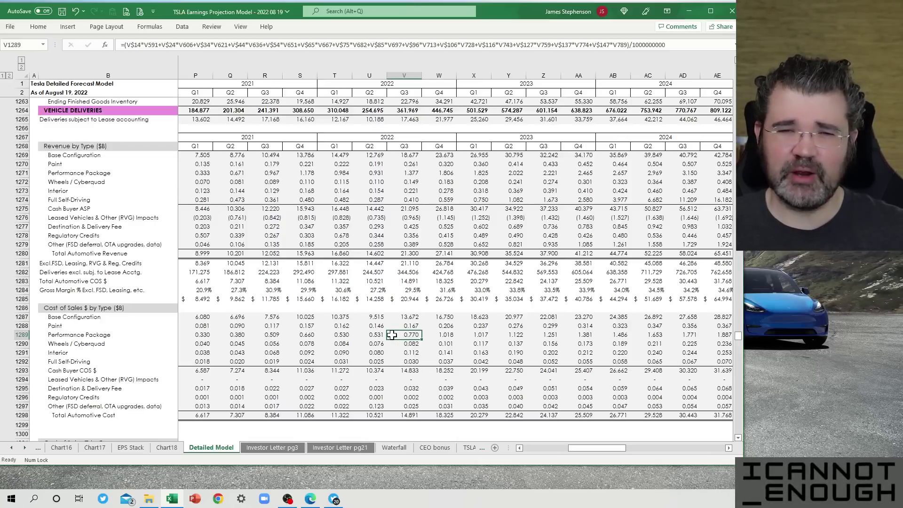
{"action": "scroll", "coordinate": [391, 335], "scroll_direction": "down", "scroll_amount": 2}
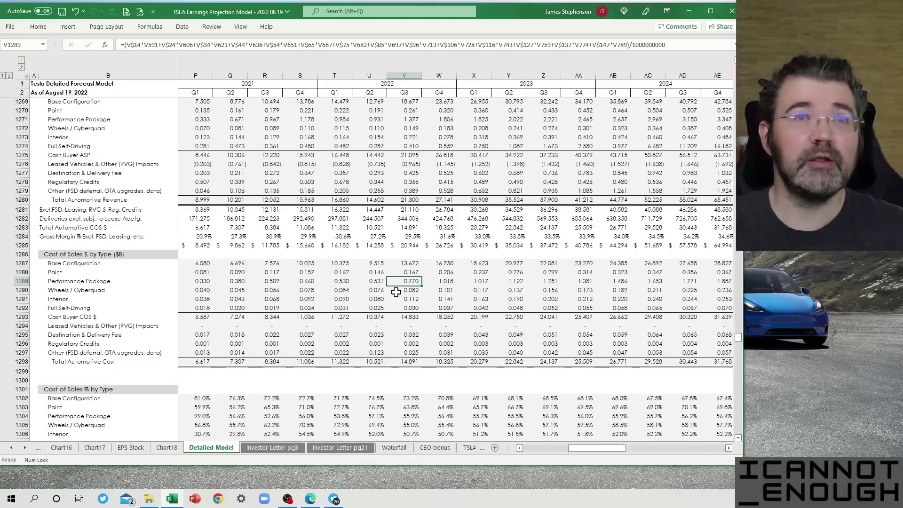
{"action": "left_click", "coordinate": [392, 119]}
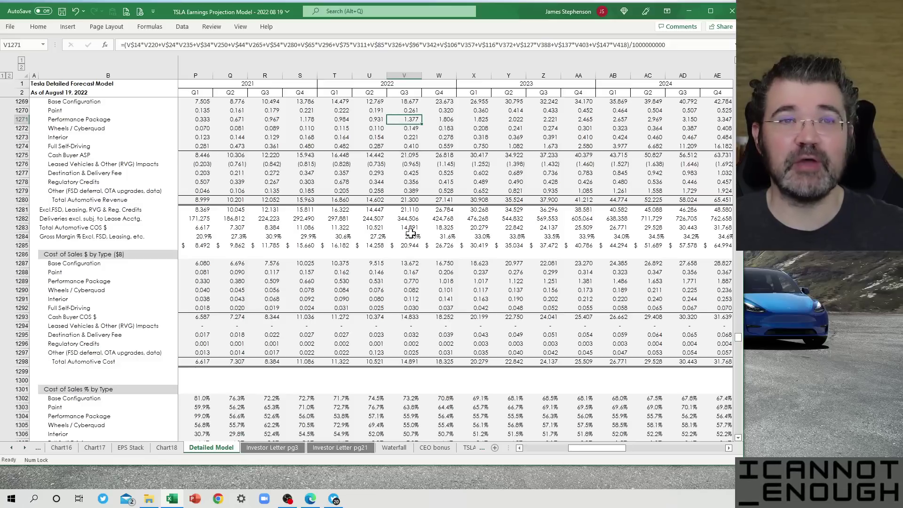
{"action": "left_click", "coordinate": [400, 282]}
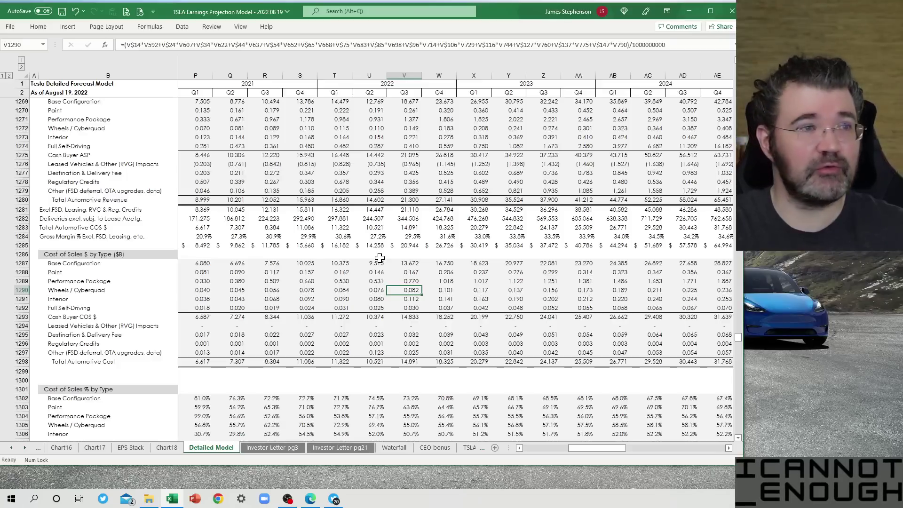
Review the Q3 2022 Wheels / Cyberquad, Interior and Full Self-Driving costs in V1290:V1292
{"action": "key", "text": "Down"}
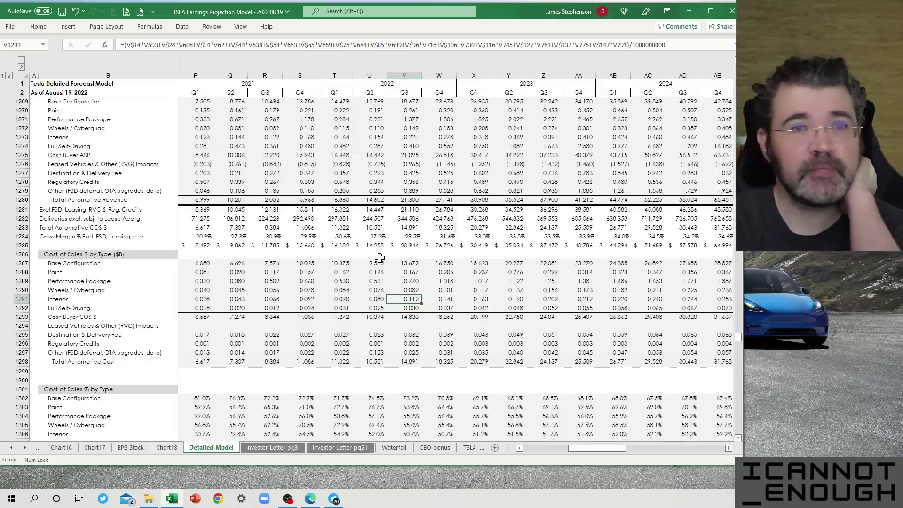
{"action": "key", "text": "Up"}
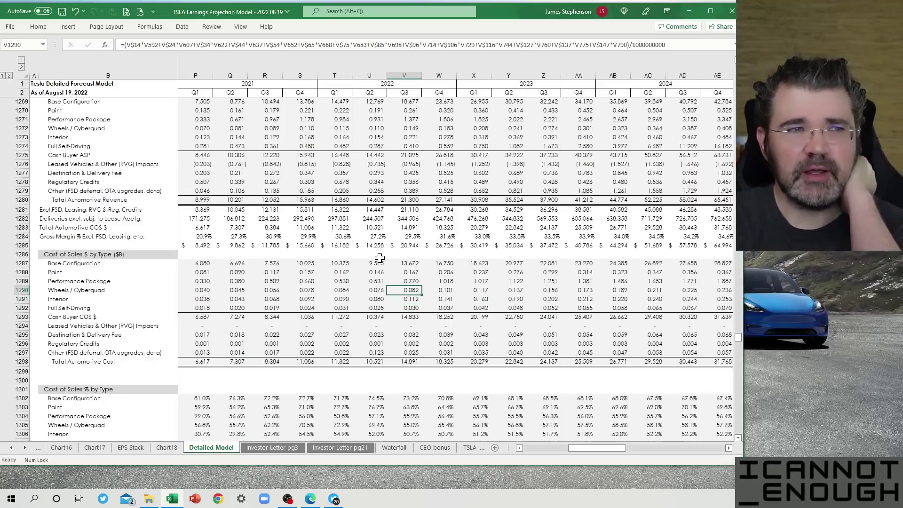
{"action": "key", "text": "Down"}
{"action": "key", "text": "Down"}
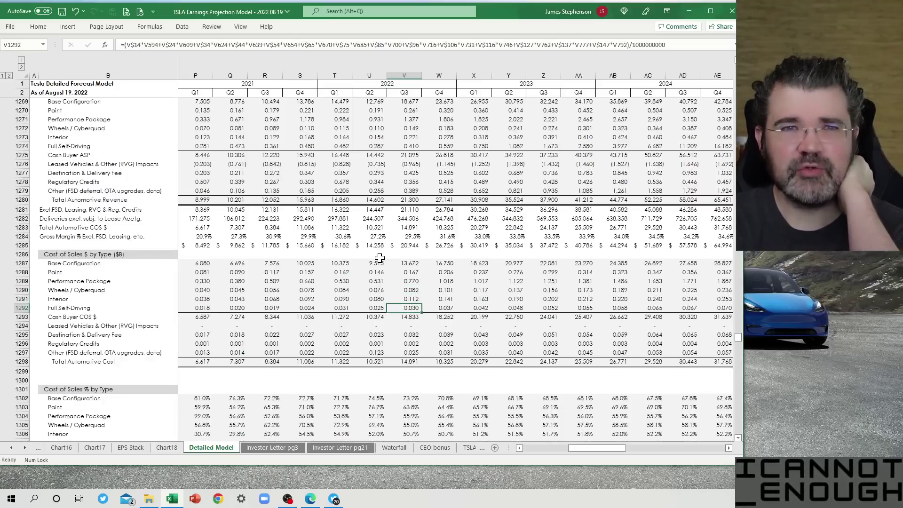
{"action": "key", "text": "Up"}
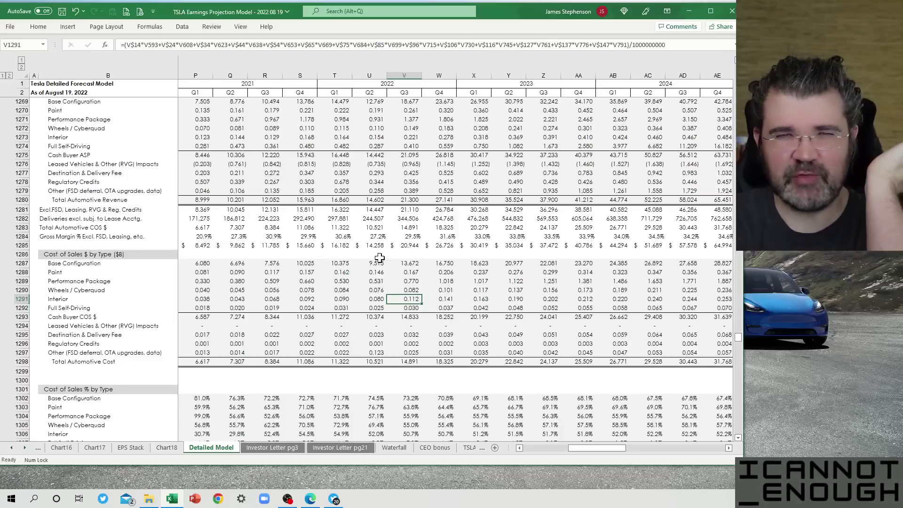
{"action": "key", "text": "Down"}
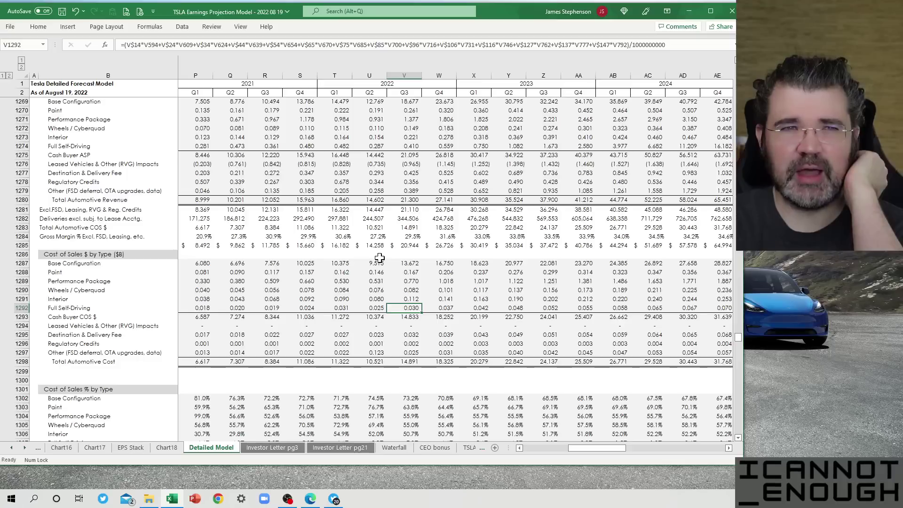
Follow the Full Self-Driving cost in row 1292 across the quarters through Q1 2024
{"action": "key", "text": "Left"}
{"action": "key", "text": "Left"}
{"action": "key", "text": "Right"}
{"action": "key", "text": "Right"}
{"action": "key", "text": "Right"}
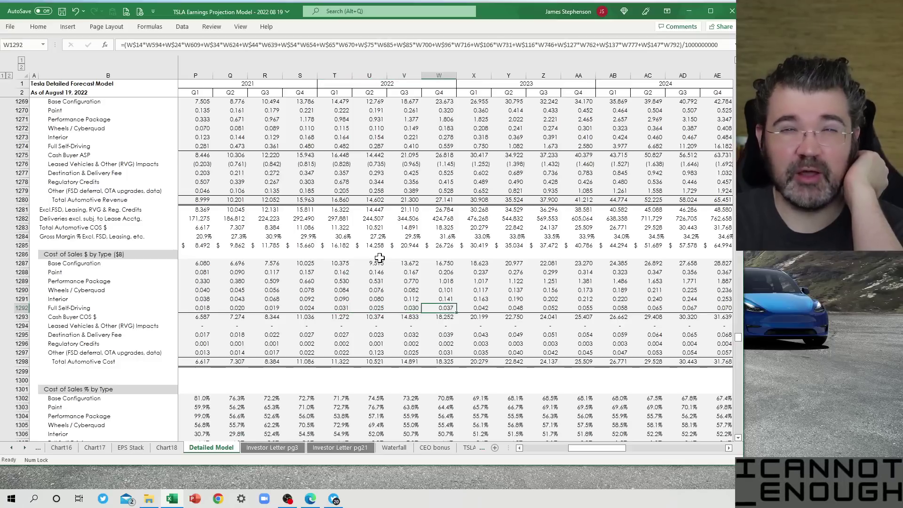
{"action": "key", "text": "Right"}
{"action": "key", "text": "Right"}
{"action": "key", "text": "Right"}
{"action": "key", "text": "Right"}
{"action": "key", "text": "Right"}
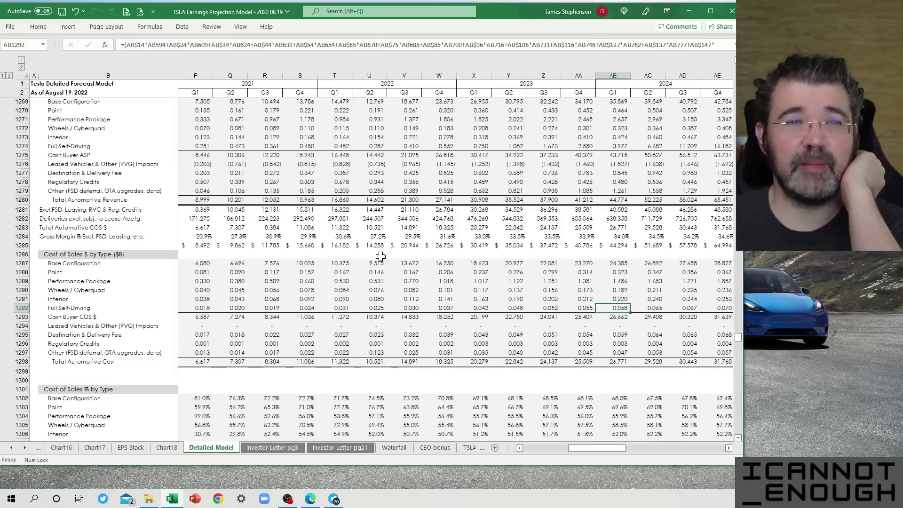
Compare the Full Self-Driving cost in row 1292 with the Full Self-Driving revenue in row 1274
{"action": "left_click", "coordinate": [22, 308]}
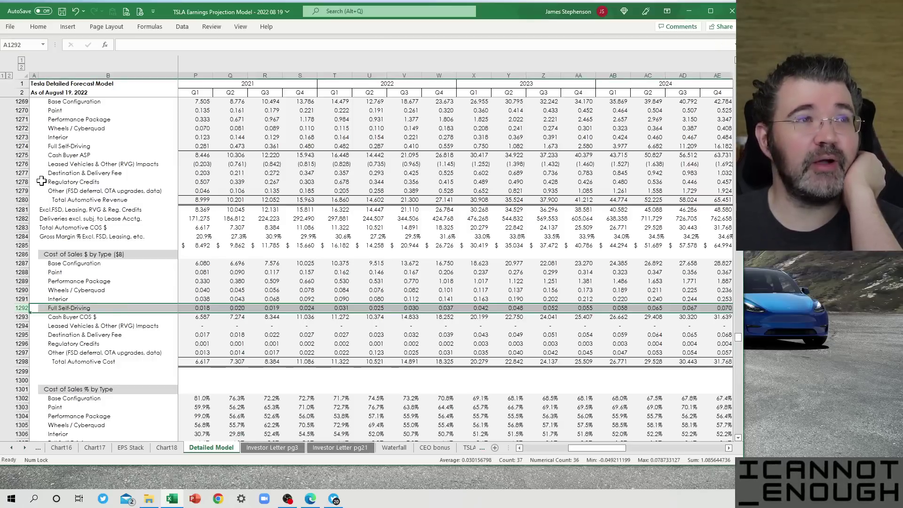
{"action": "left_click", "coordinate": [16, 146]}
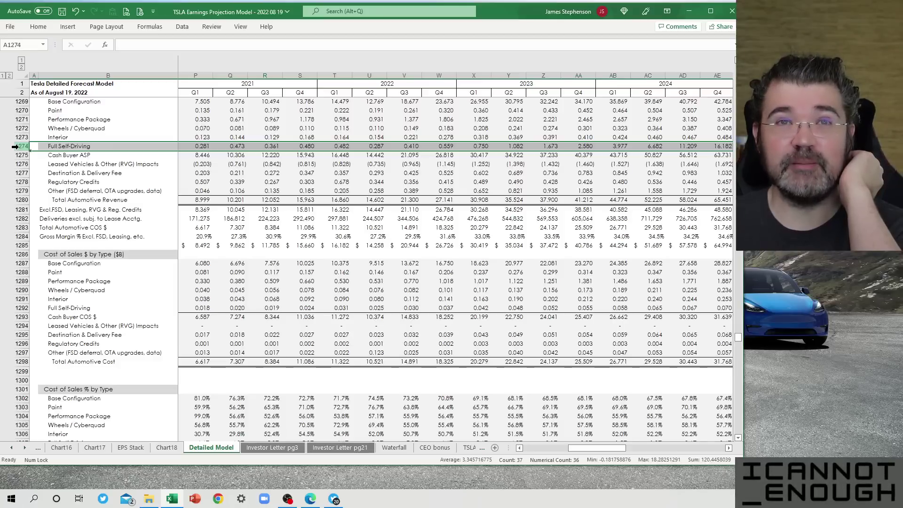
{"action": "left_click", "coordinate": [17, 308]}
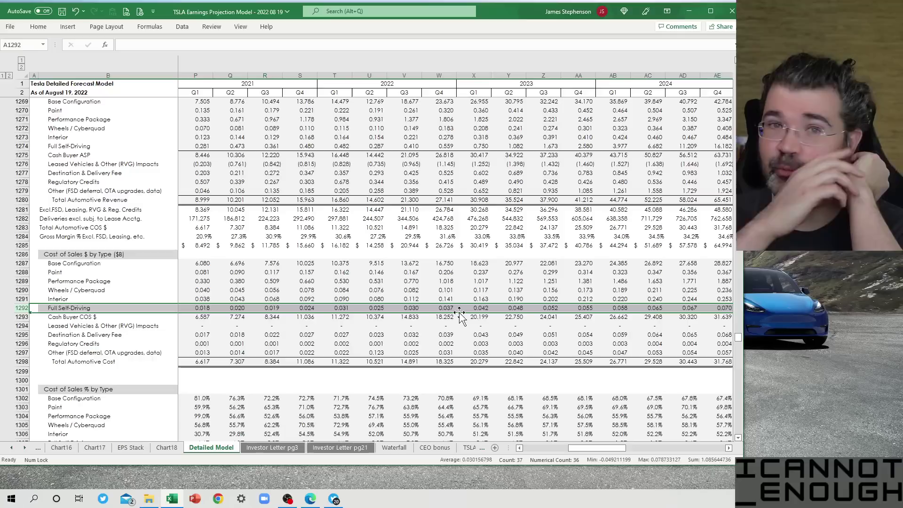
Check the Q3 2022 Cash Buyer COS $ in V1293 and the destination, regulatory credit and other costs in V1295:V1297
{"action": "left_click", "coordinate": [408, 318]}
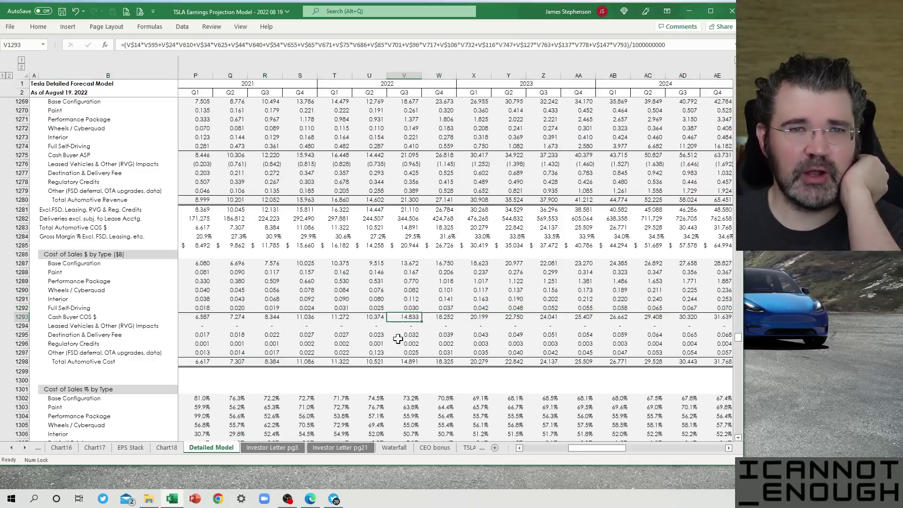
{"action": "left_click_drag", "start_coordinate": [399, 335], "coordinate": [405, 353]}
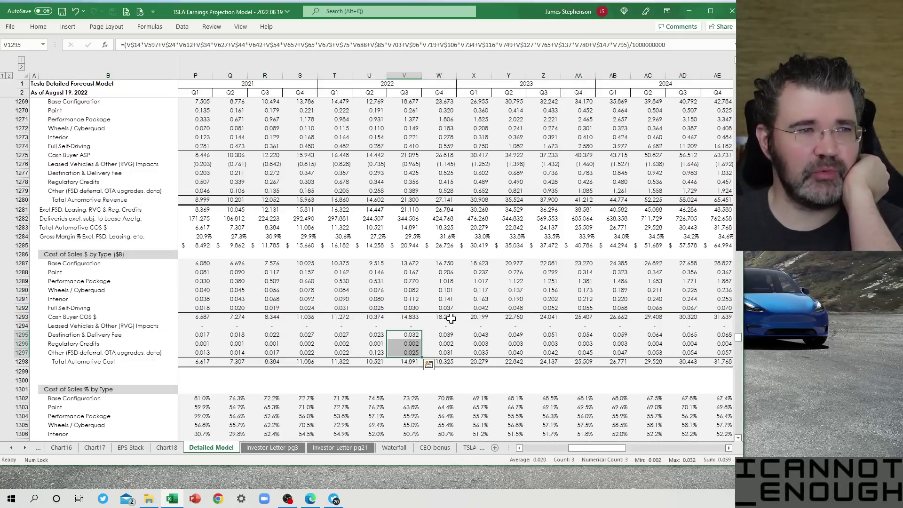
Trace the Q3 2022 Base Configuration percentage formula in V1302 to its cost in V1287 and revenue in V1269
{"action": "scroll", "coordinate": [450, 318], "scroll_direction": "down", "scroll_amount": 1}
{"action": "scroll", "coordinate": [451, 319], "scroll_direction": "down", "scroll_amount": 2}
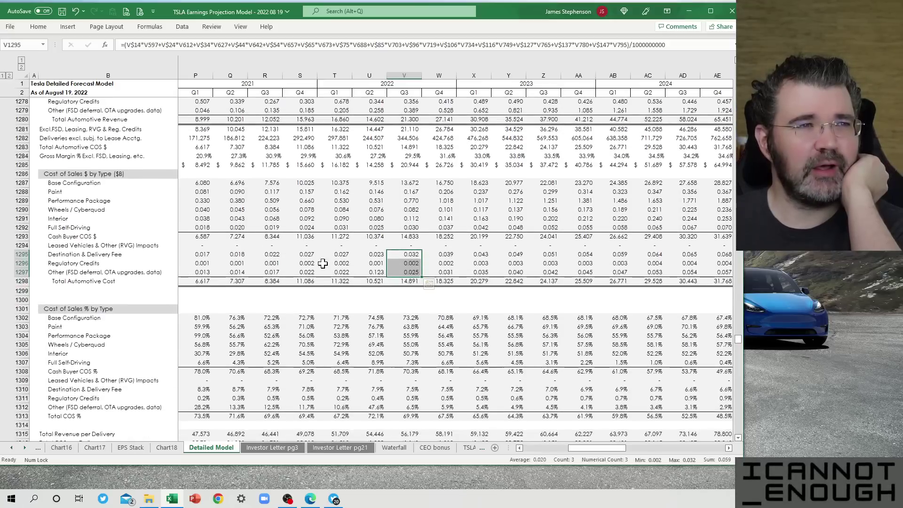
{"action": "scroll", "coordinate": [439, 249], "scroll_direction": "down", "scroll_amount": 2}
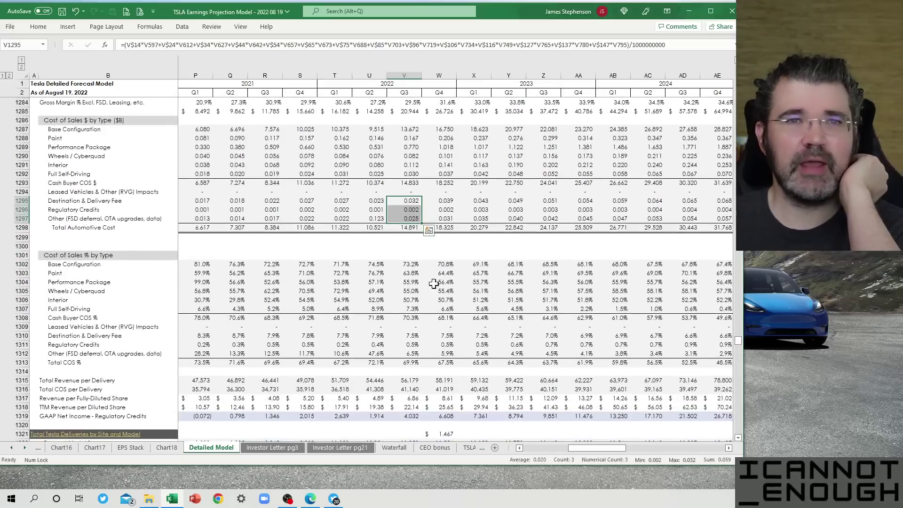
{"action": "left_click", "coordinate": [394, 264]}
{"action": "scroll", "coordinate": [403, 278], "scroll_direction": "up", "scroll_amount": 4}
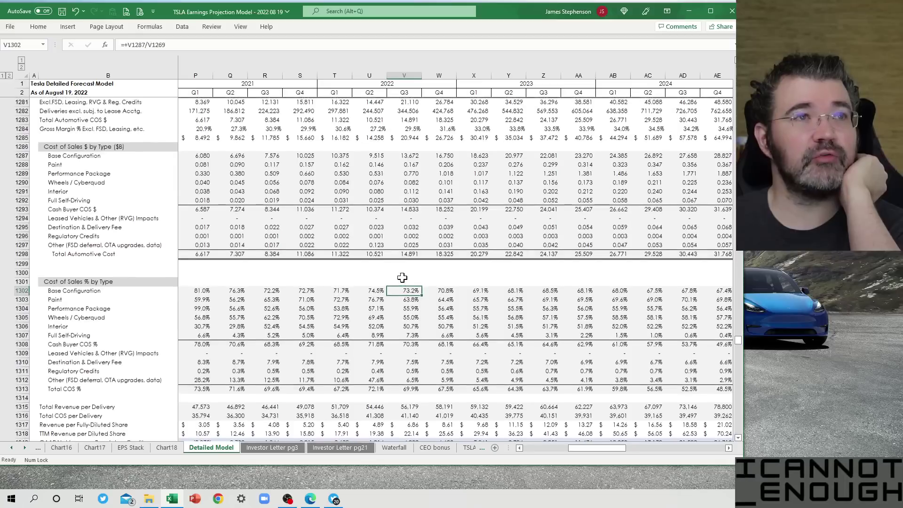
{"action": "left_click", "coordinate": [243, 45]}
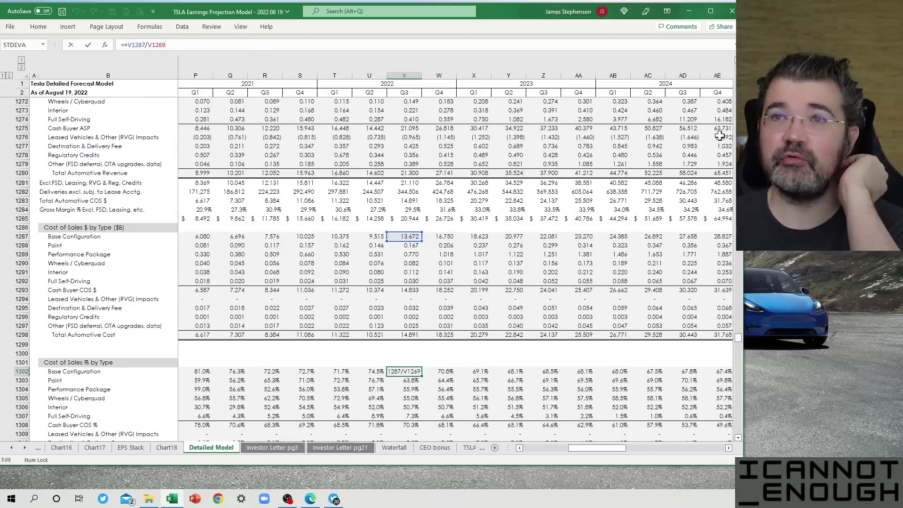
{"action": "scroll", "coordinate": [457, 268], "scroll_direction": "up", "scroll_amount": 2}
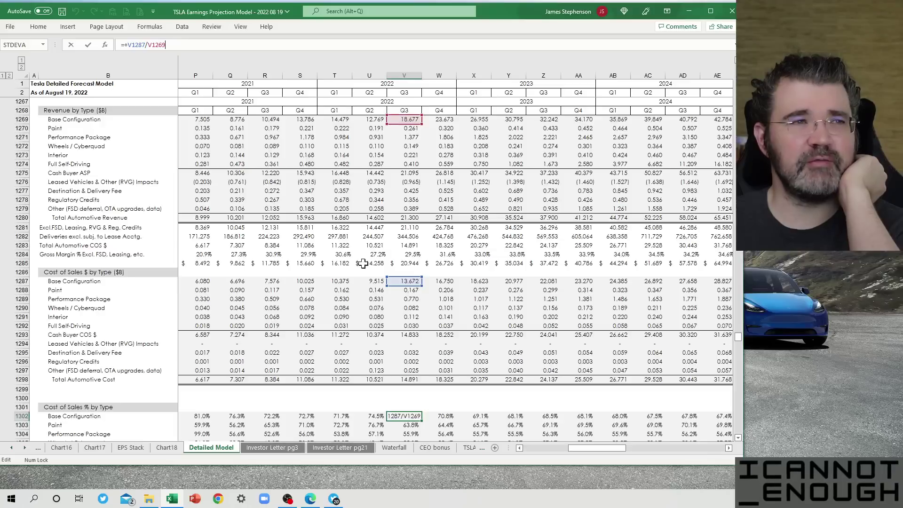
{"action": "key", "text": "Return"}
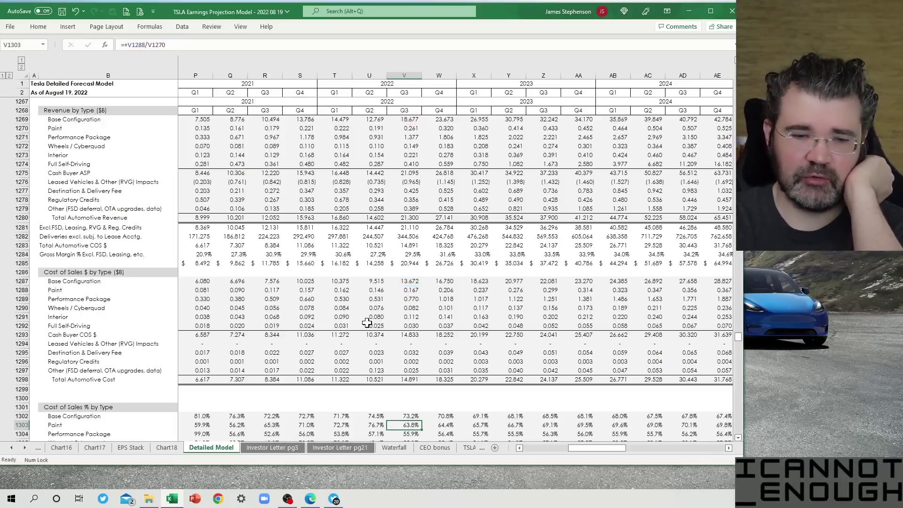
{"action": "key", "text": "Up"}
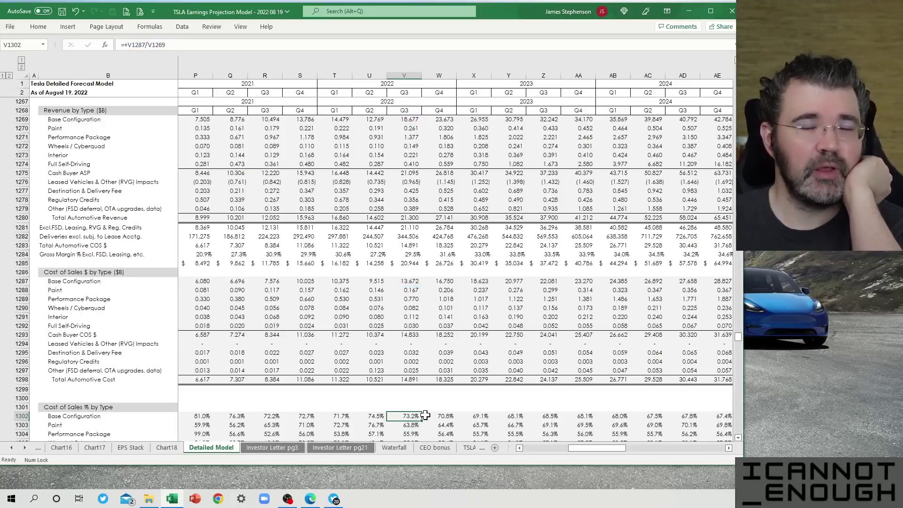
Examine the Q3 2022 cost of sales percentages for Paint through Full Self-Driving in V1303:V1307, then return to Base Configuration in V1302
{"action": "scroll", "coordinate": [425, 415], "scroll_direction": "down", "scroll_amount": 4}
{"action": "scroll", "coordinate": [425, 415], "scroll_direction": "down", "scroll_amount": 2}
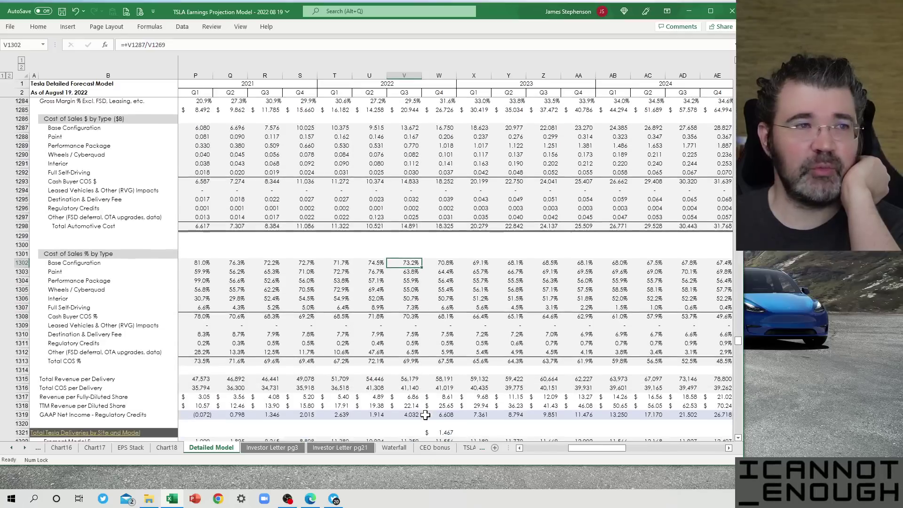
{"action": "scroll", "coordinate": [425, 414], "scroll_direction": "down", "scroll_amount": 1}
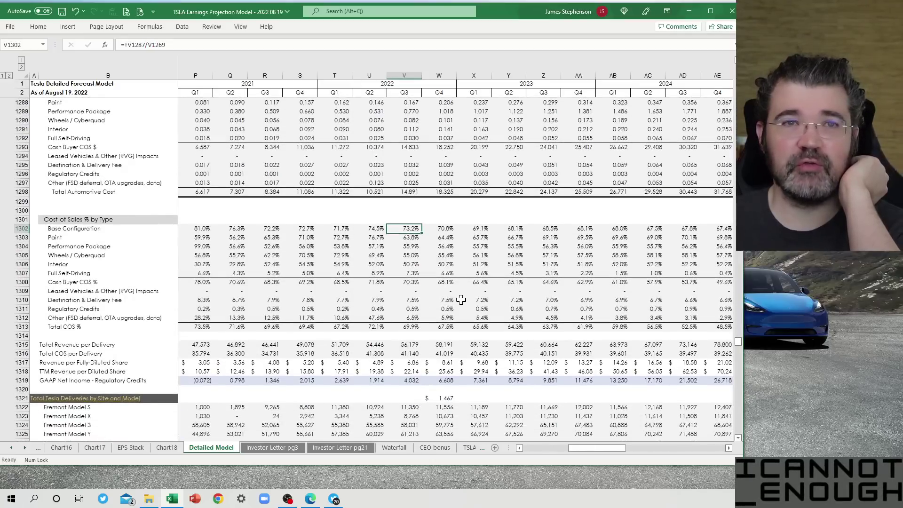
{"action": "key", "text": "Down"}
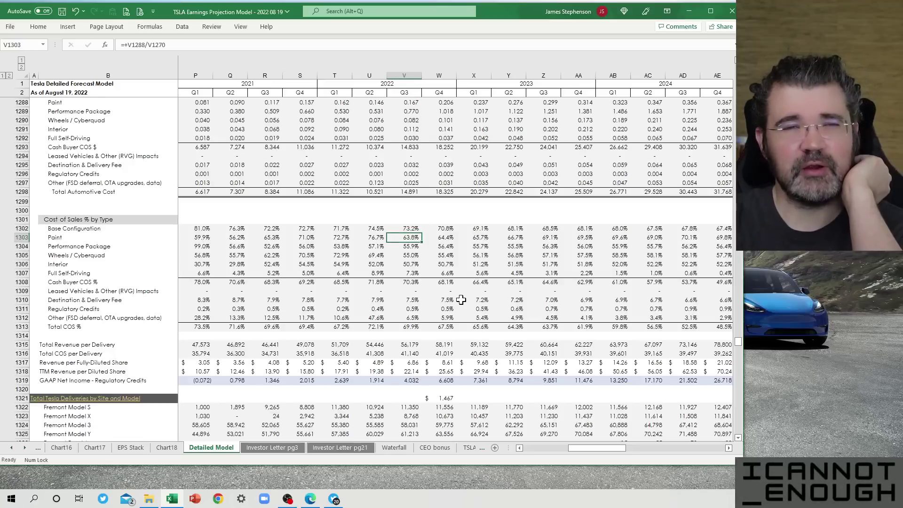
{"action": "key", "text": "shift+Down"}
{"action": "key", "text": "shift+Down"}
{"action": "key", "text": "shift+Down"}
{"action": "key", "text": "shift+Down"}
{"action": "key", "text": "shift+Down"}
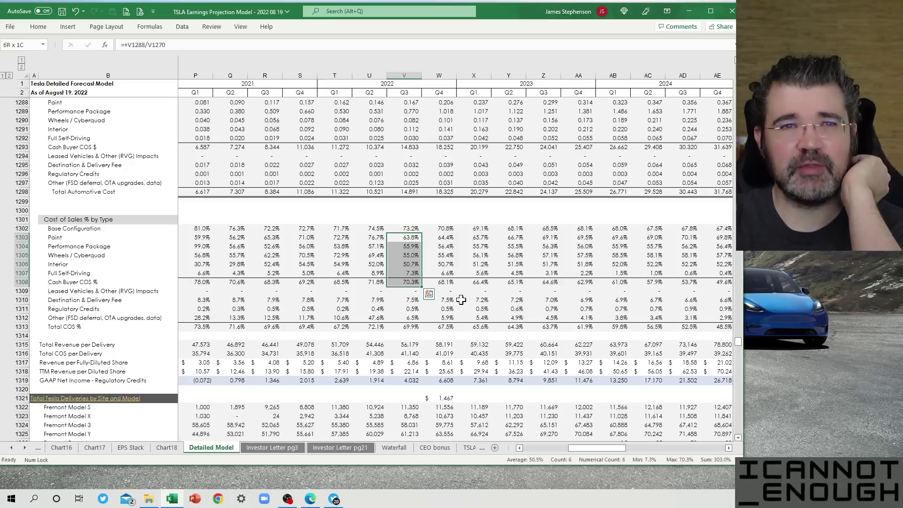
{"action": "key", "text": "shift+Up"}
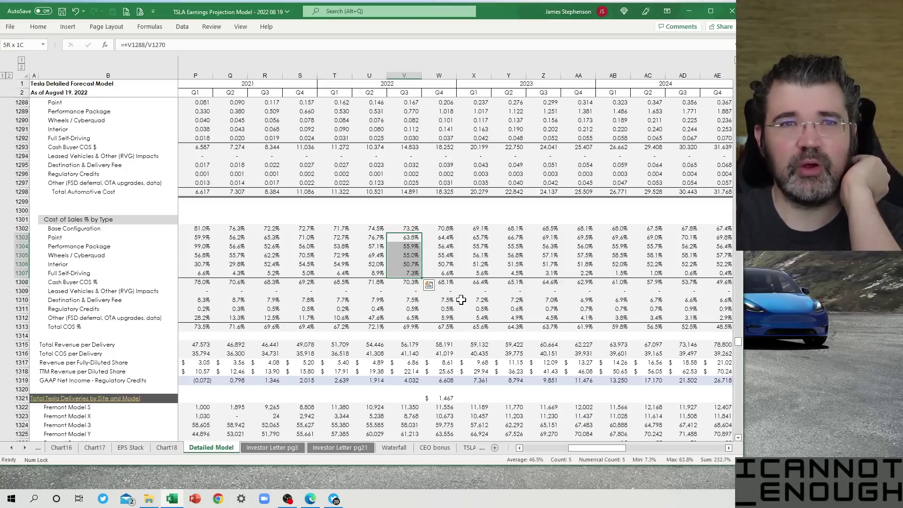
{"action": "key", "text": "Up"}
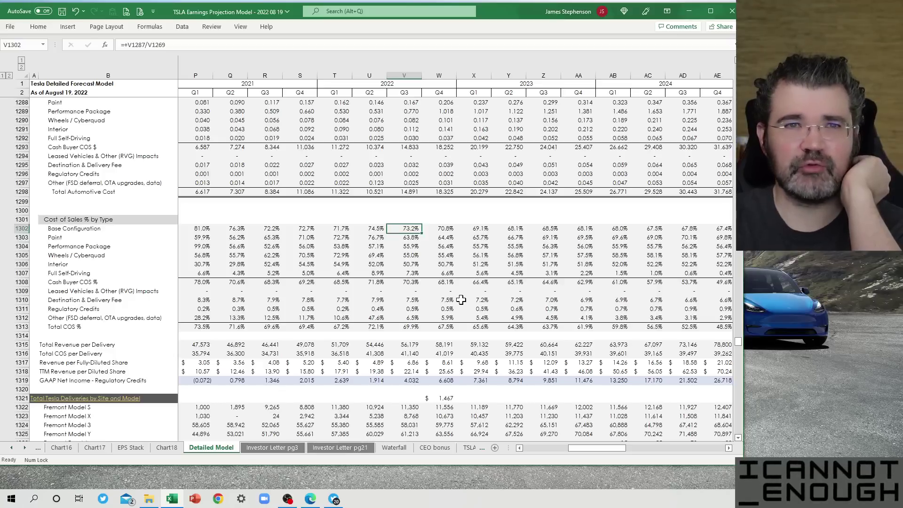
Examine the Q3 2022 cost of sales percentages for Paint through Full Self-Driving in V1303:V1307, ending on Full Self-Driving
{"action": "key", "text": "Down"}
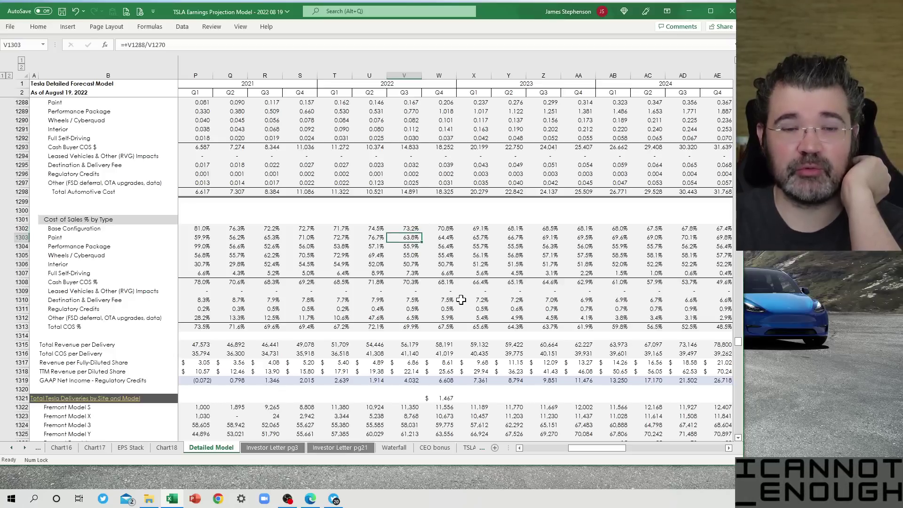
{"action": "key", "text": "shift+Down"}
{"action": "key", "text": "shift+Down"}
{"action": "key", "text": "shift+Down"}
{"action": "key", "text": "shift+Down"}
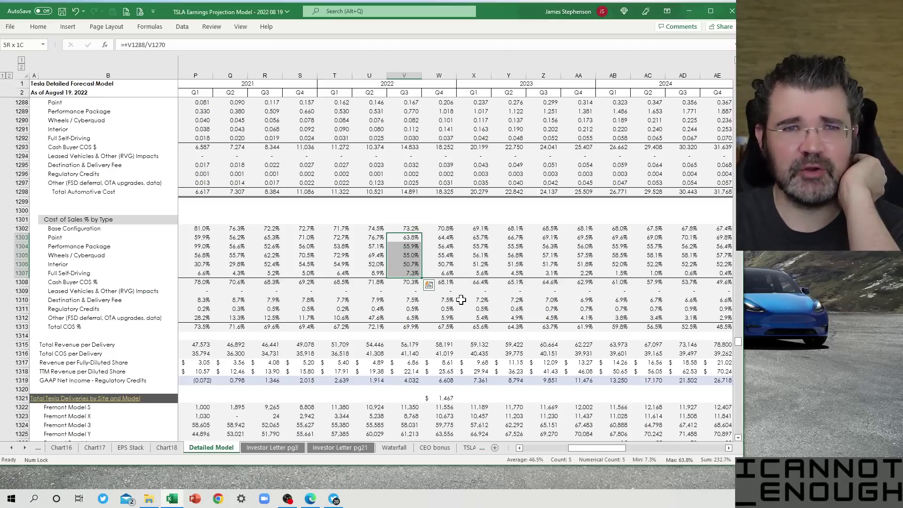
{"action": "key", "text": "Down"}
{"action": "key", "text": "Down"}
{"action": "key", "text": "Down"}
{"action": "key", "text": "Down"}
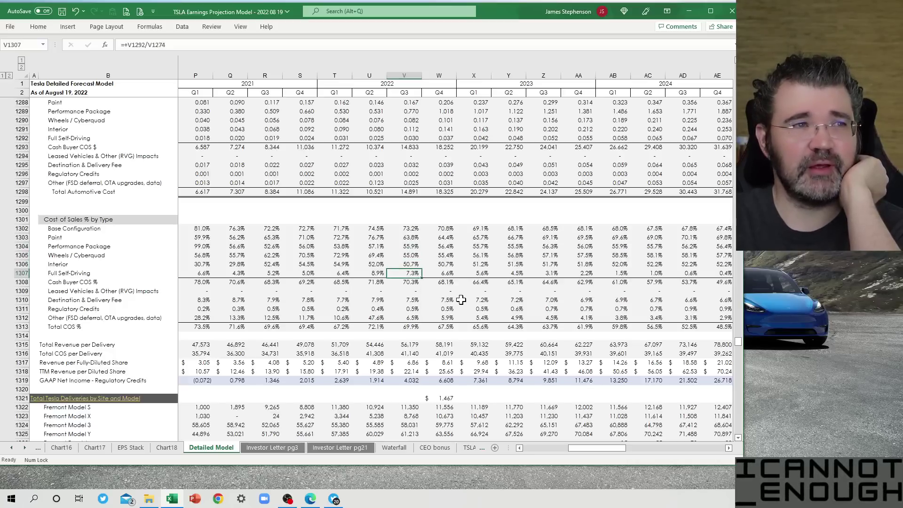
Follow the Full Self-Driving cost of sales percentage along row 1307 from Q3 2022 into 2024, then return to V1307
{"action": "key", "text": "Right"}
{"action": "key", "text": "Right"}
{"action": "key", "text": "Right"}
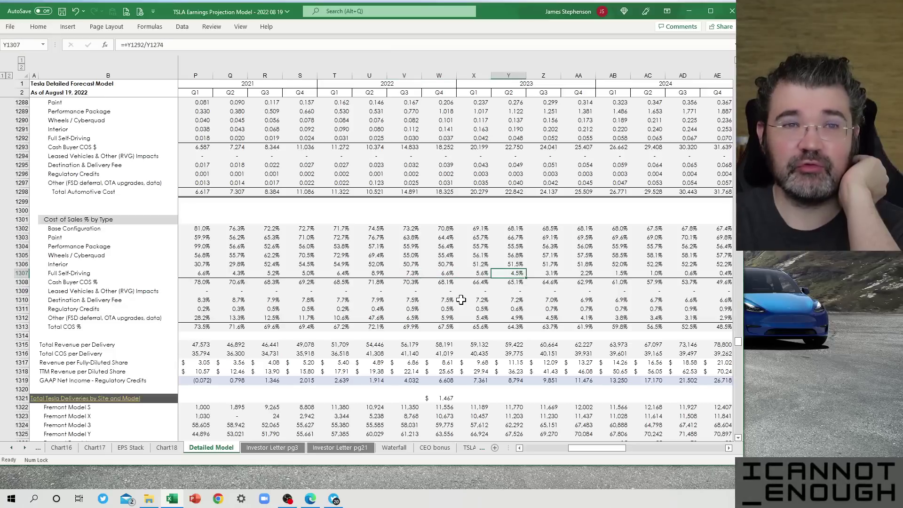
{"action": "key", "text": "Right"}
{"action": "key", "text": "Right"}
{"action": "key", "text": "Right"}
{"action": "key", "text": "Right"}
{"action": "key", "text": "Right"}
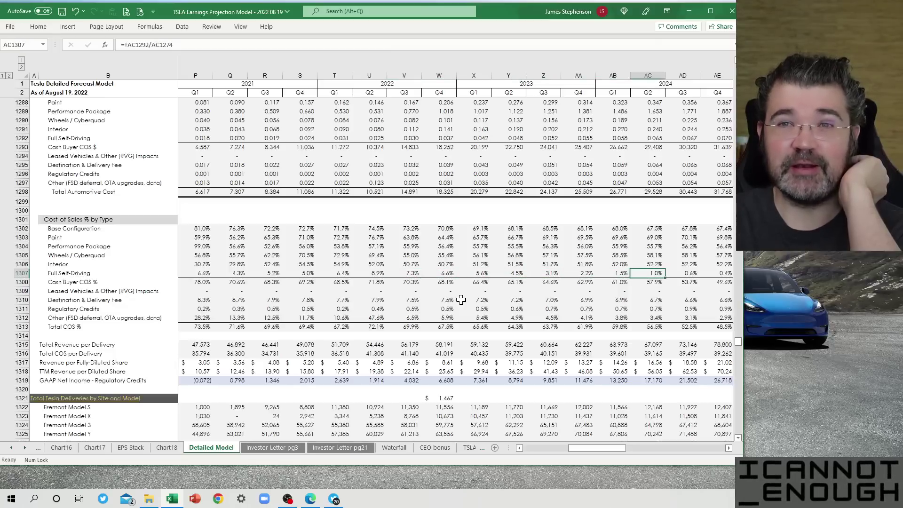
{"action": "key", "text": "Left"}
{"action": "key", "text": "Left"}
{"action": "key", "text": "Left"}
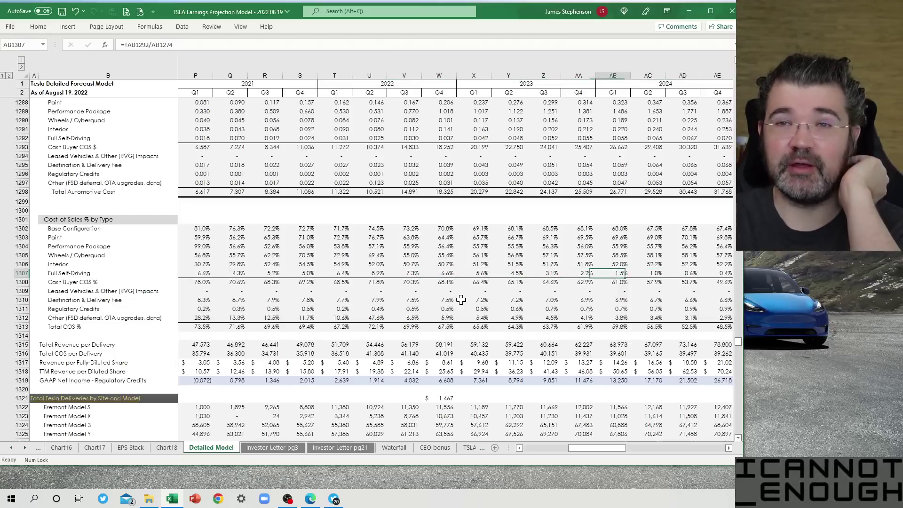
{"action": "key", "text": "Right"}
{"action": "key", "text": "Right"}
{"action": "key", "text": "Right"}
{"action": "key", "text": "Left"}
{"action": "key", "text": "Left"}
{"action": "key", "text": "Left"}
{"action": "key", "text": "Left"}
{"action": "key", "text": "Left"}
{"action": "key", "text": "Left"}
{"action": "key", "text": "Left"}
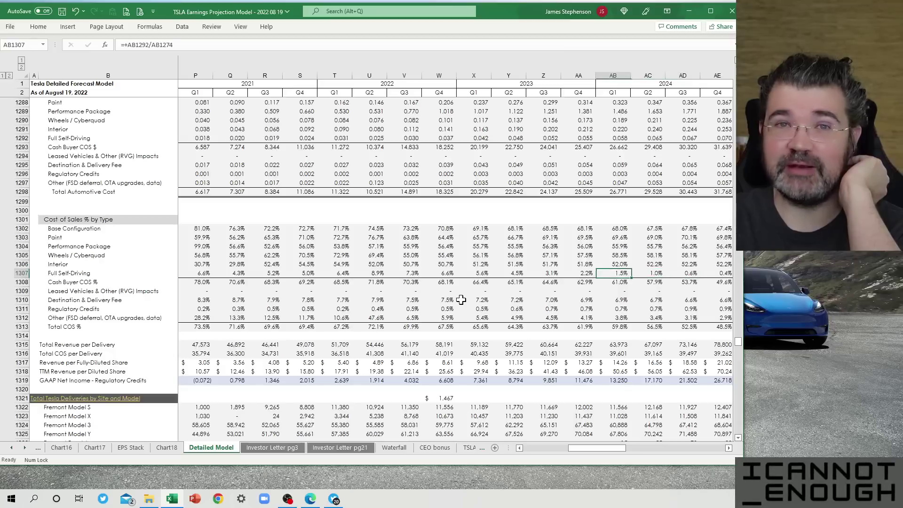
{"action": "key", "text": "Left"}
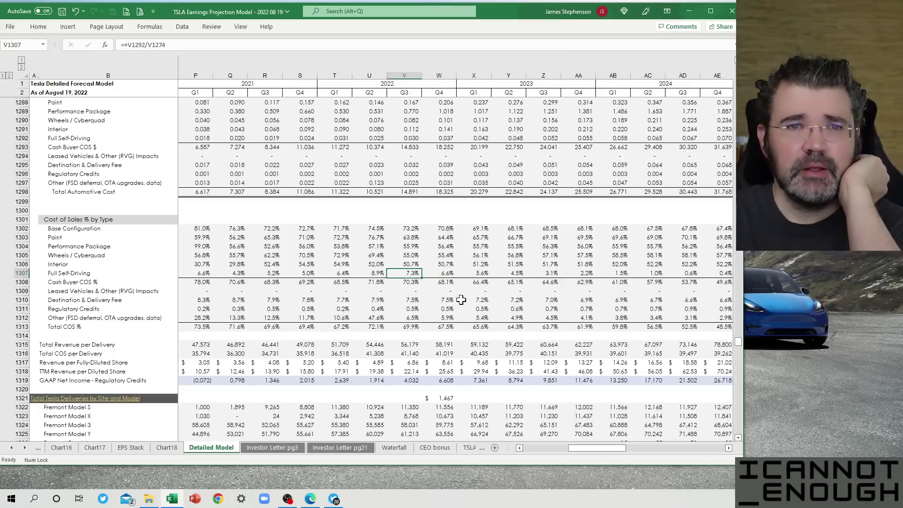
Check the Q3 2022 Destination & Delivery Fee, Regulatory Credits and Other cost percentages in V1310:V1312 and the Total COS % in V1313
{"action": "key", "text": "Down"}
{"action": "key", "text": "Down"}
{"action": "key", "text": "Down"}
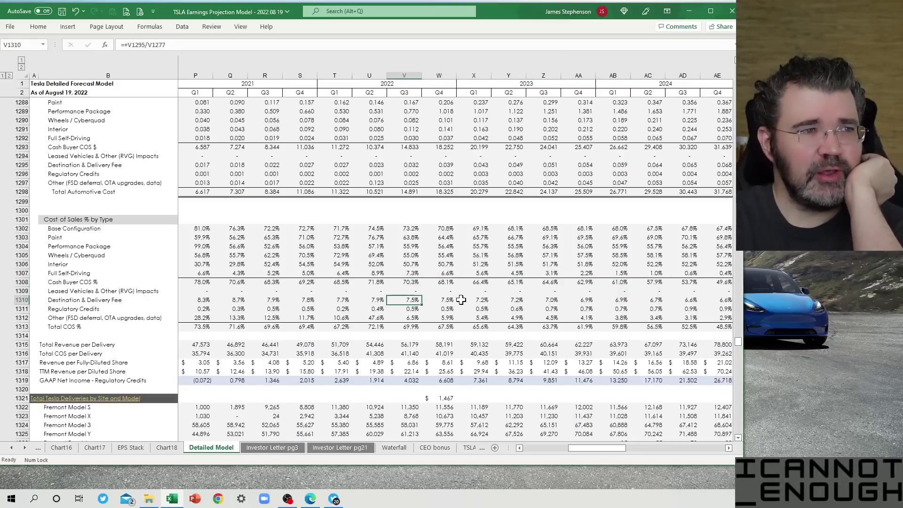
{"action": "key", "text": "Down"}
{"action": "key", "text": "Down"}
{"action": "key", "text": "Down"}
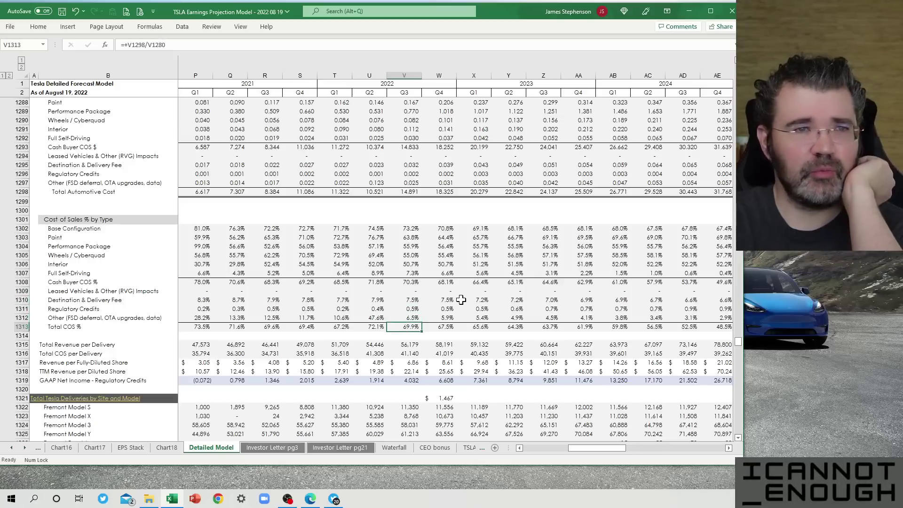
Look over the Q3 2022 per-delivery and per-share metrics in V1315:V1318, down to GAAP Net Income - Regulatory Credits in V1319
{"action": "key", "text": "Down"}
{"action": "key", "text": "Down"}
{"action": "key", "text": "Down"}
{"action": "key", "text": "Down"}
{"action": "key", "text": "Down"}
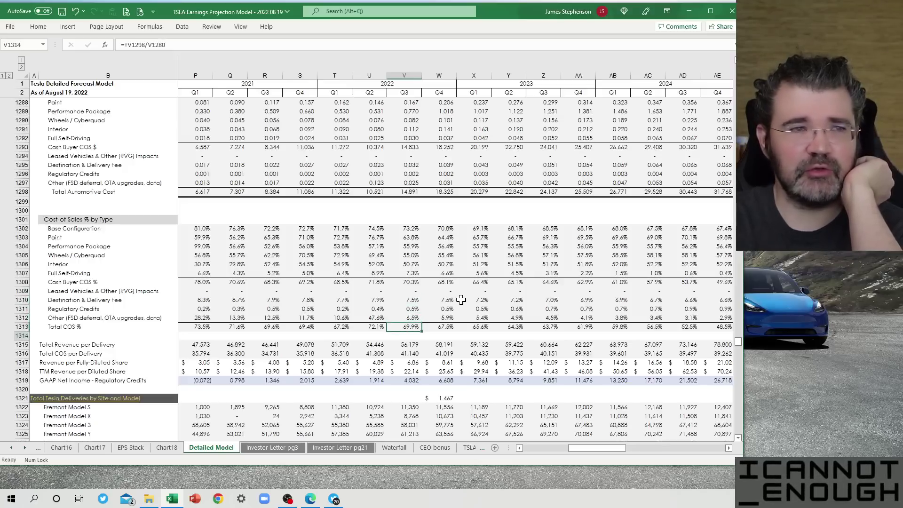
{"action": "key", "text": "Down"}
{"action": "key", "text": "Down"}
{"action": "key", "text": "Down"}
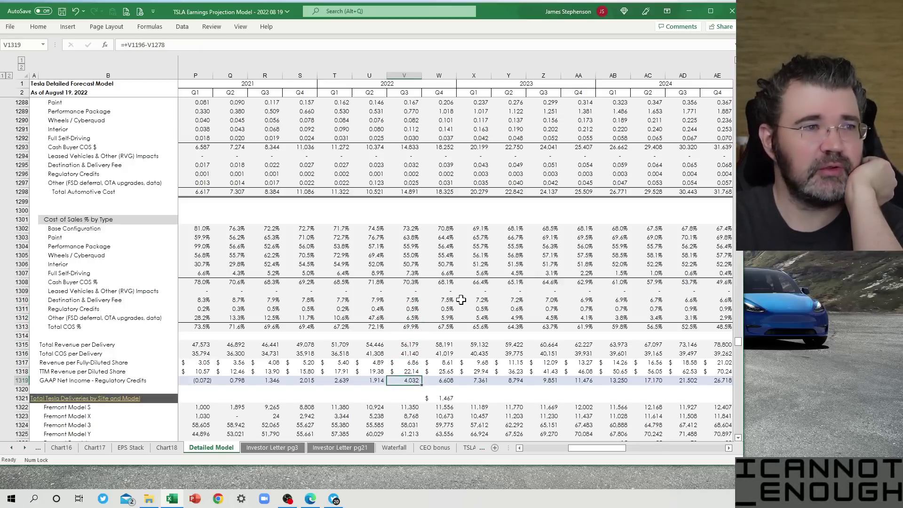
Trace the Total Revenue per Delivery formula in V1315 to automotive revenue V1280, leased vehicle impacts V1276 and vehicle deliveries V1264
{"action": "key", "text": "Up"}
{"action": "key", "text": "Up"}
{"action": "key", "text": "Up"}
{"action": "key", "text": "Up"}
{"action": "key", "text": "Up"}
{"action": "key", "text": "Up"}
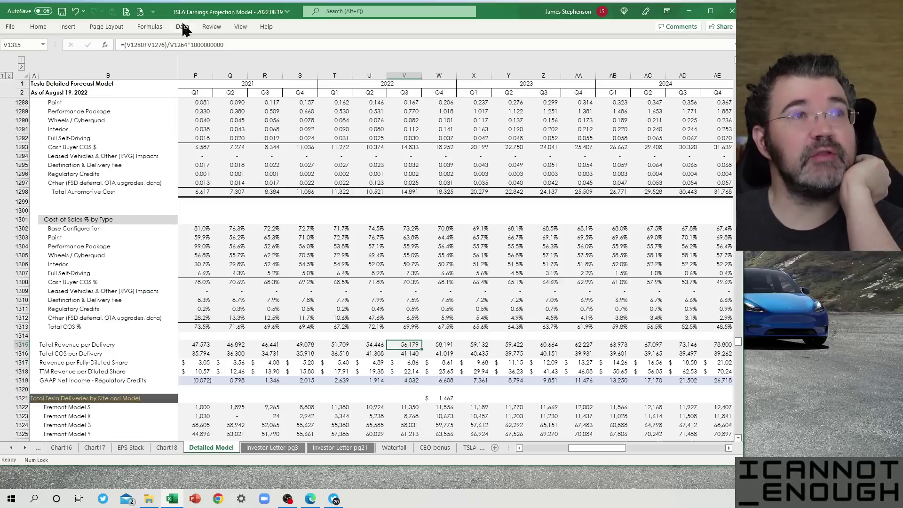
{"action": "left_click", "coordinate": [189, 44]}
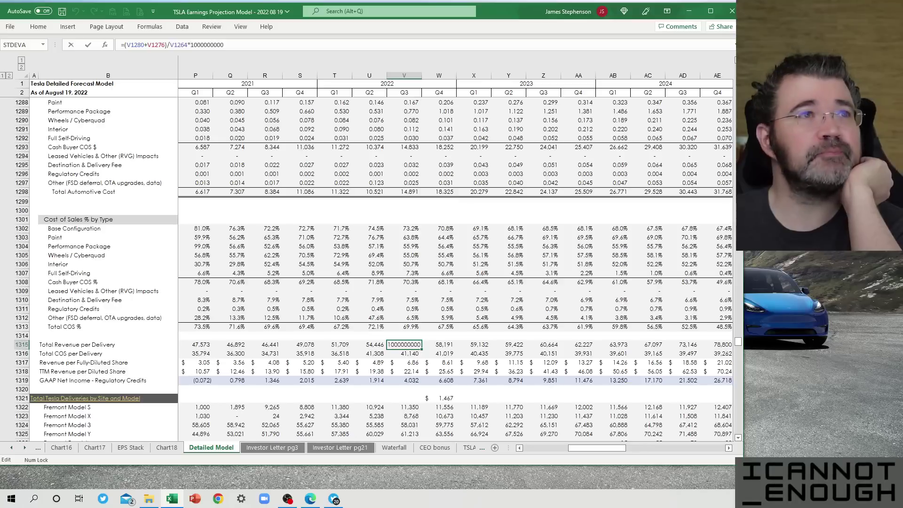
{"action": "scroll", "coordinate": [455, 264], "scroll_direction": "up", "scroll_amount": 2}
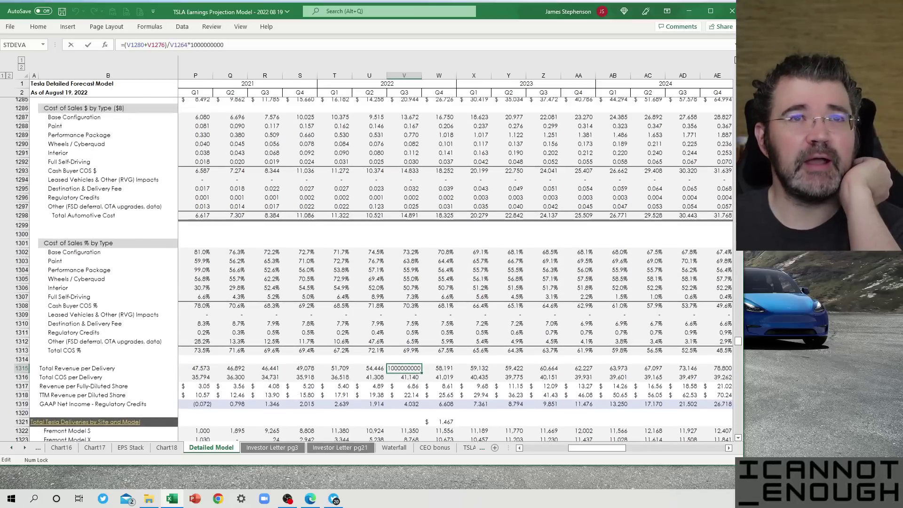
{"action": "scroll", "coordinate": [456, 270], "scroll_direction": "up", "scroll_amount": 5}
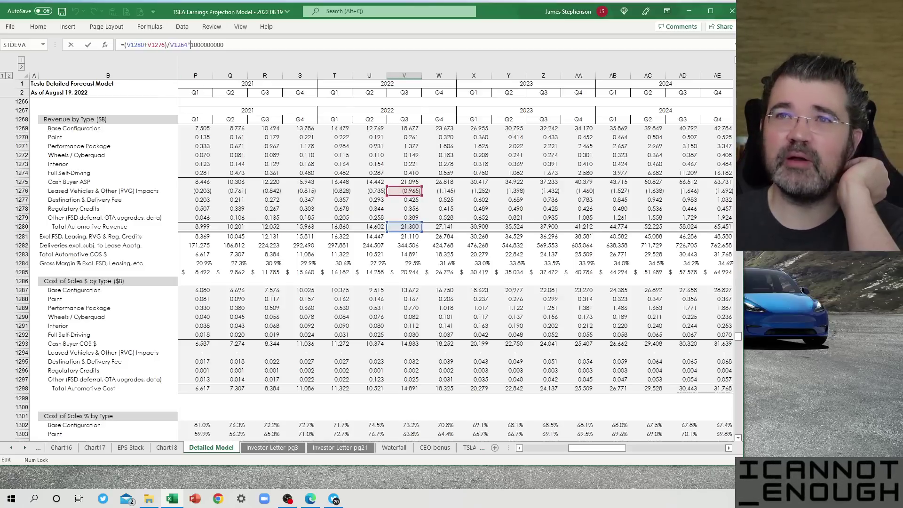
{"action": "scroll", "coordinate": [455, 269], "scroll_direction": "up", "scroll_amount": 1}
{"action": "scroll", "coordinate": [455, 268], "scroll_direction": "up", "scroll_amount": 4}
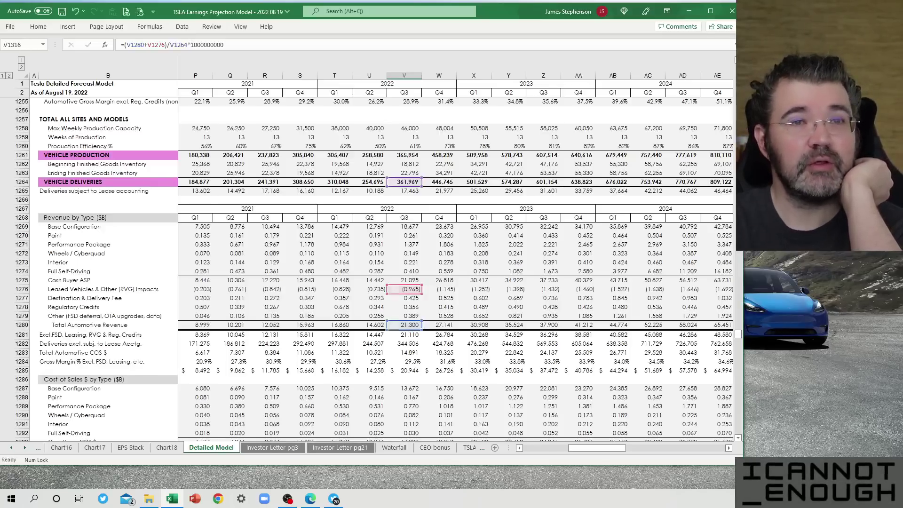
{"action": "key", "text": "Return"}
{"action": "left_click", "coordinate": [409, 425]}
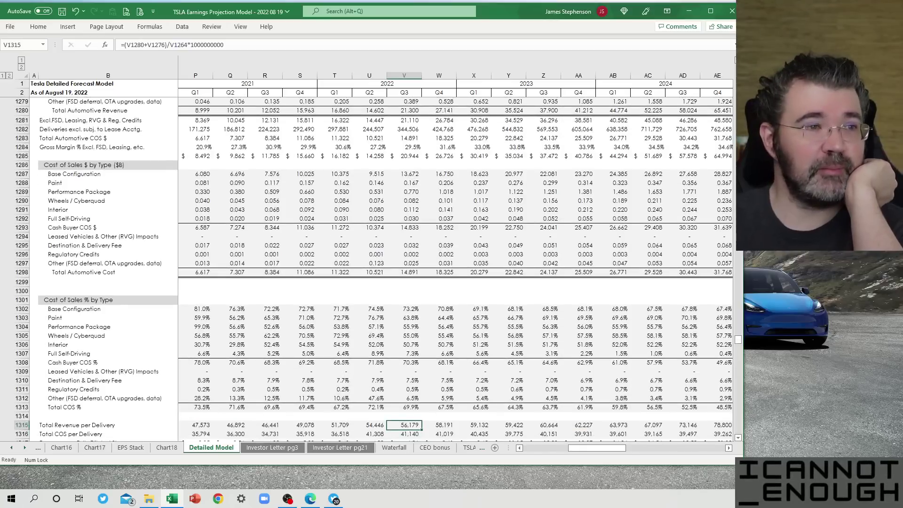
Trace the Total COS per Delivery formula in V1316 to automotive cost V1298, leased vehicle impacts V1294 and vehicle deliveries V1264
{"action": "scroll", "coordinate": [348, 287], "scroll_direction": "down", "scroll_amount": 3}
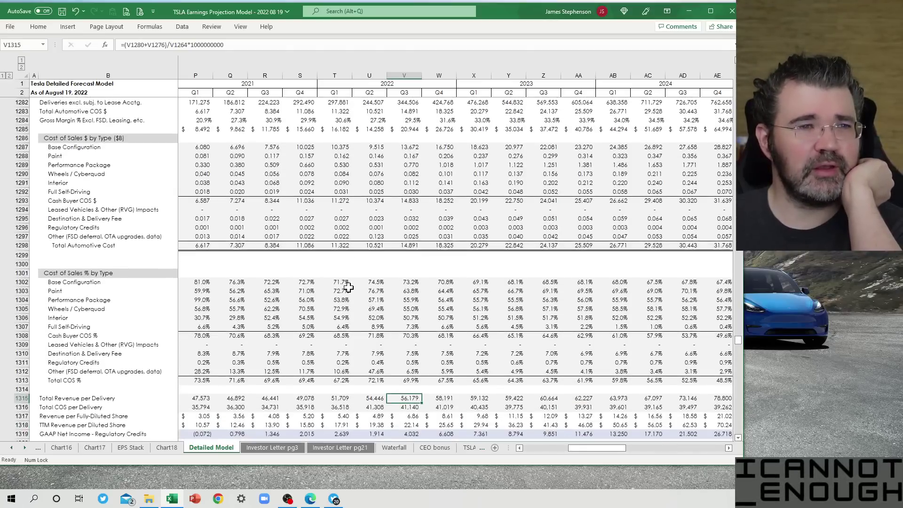
{"action": "scroll", "coordinate": [348, 287], "scroll_direction": "down", "scroll_amount": 2}
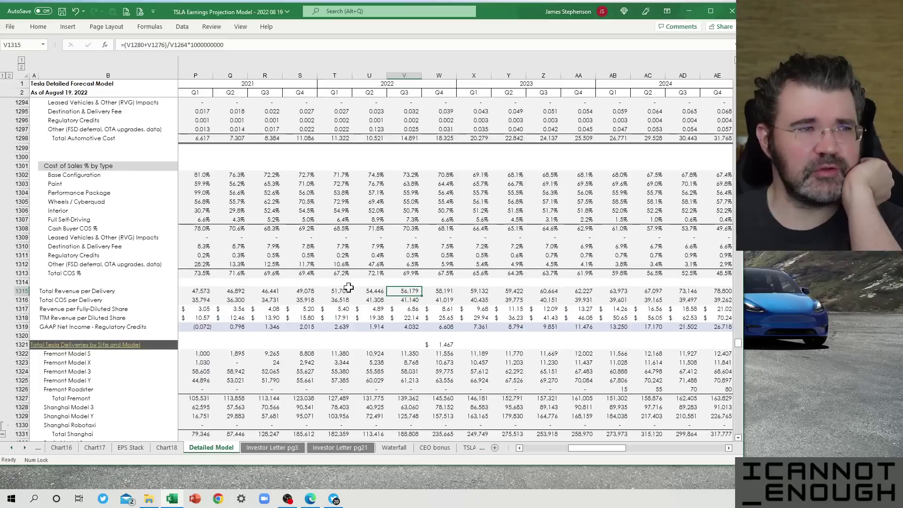
{"action": "key", "text": "Down"}
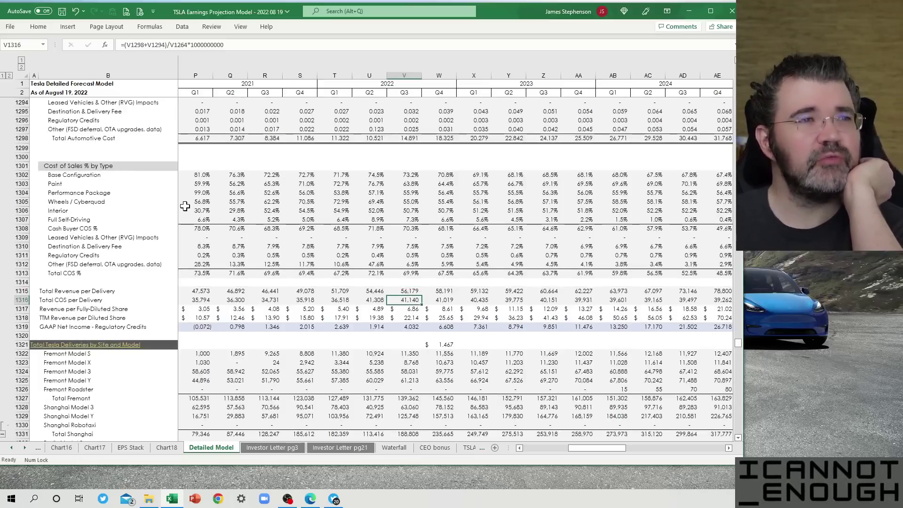
{"action": "left_click", "coordinate": [165, 45]}
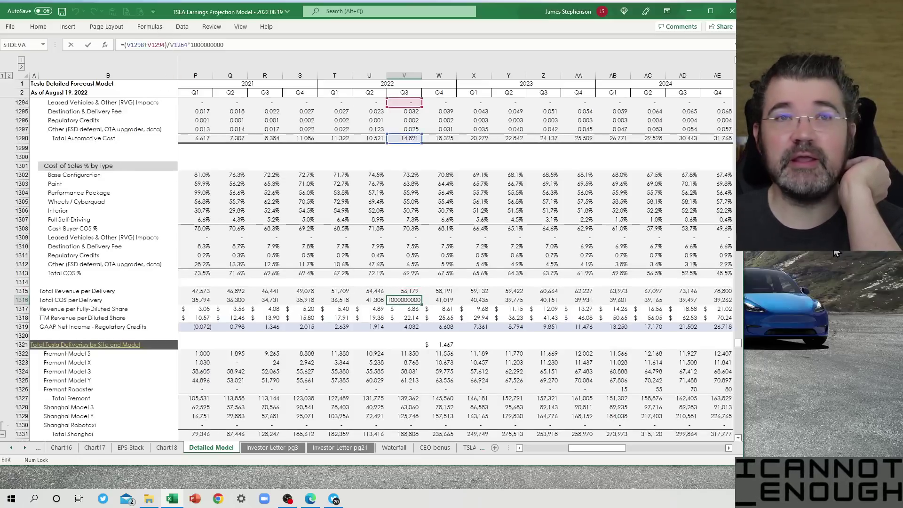
{"action": "scroll", "coordinate": [405, 268], "scroll_direction": "up", "scroll_amount": 3}
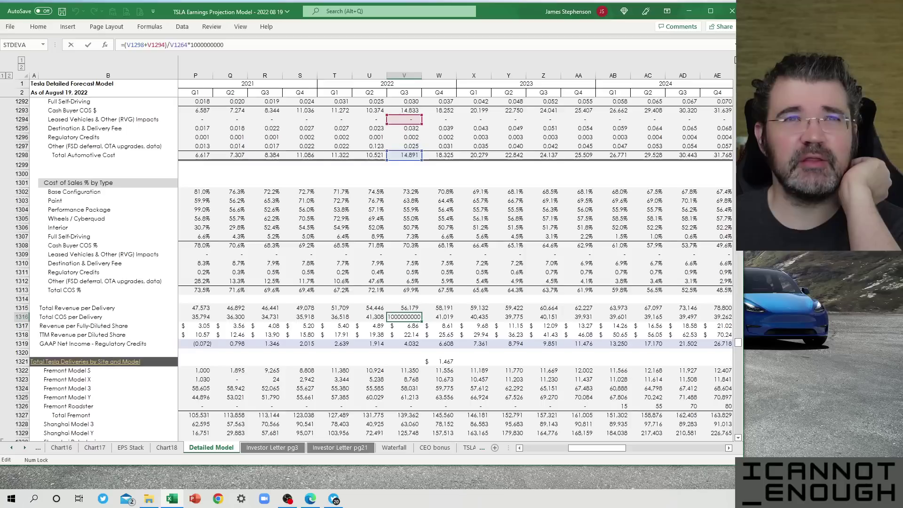
{"action": "scroll", "coordinate": [405, 268], "scroll_direction": "up", "scroll_amount": 7}
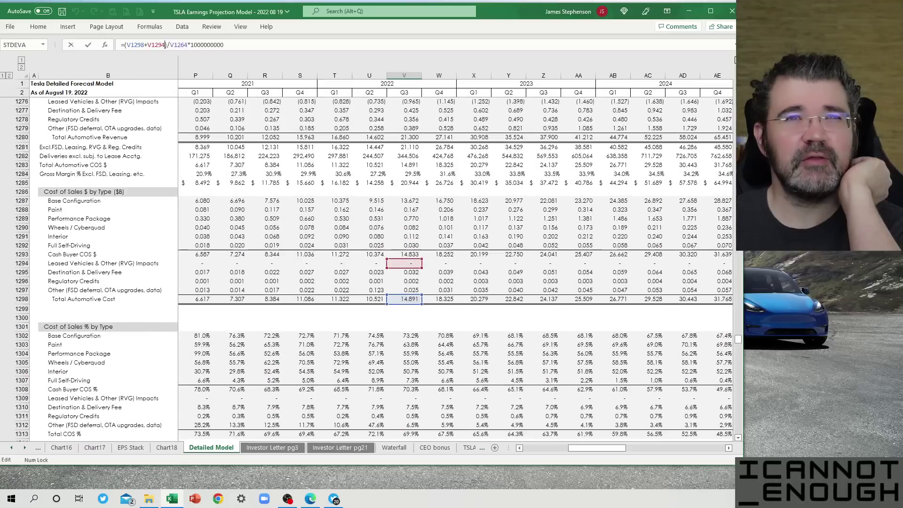
{"action": "scroll", "coordinate": [405, 268], "scroll_direction": "up", "scroll_amount": 5}
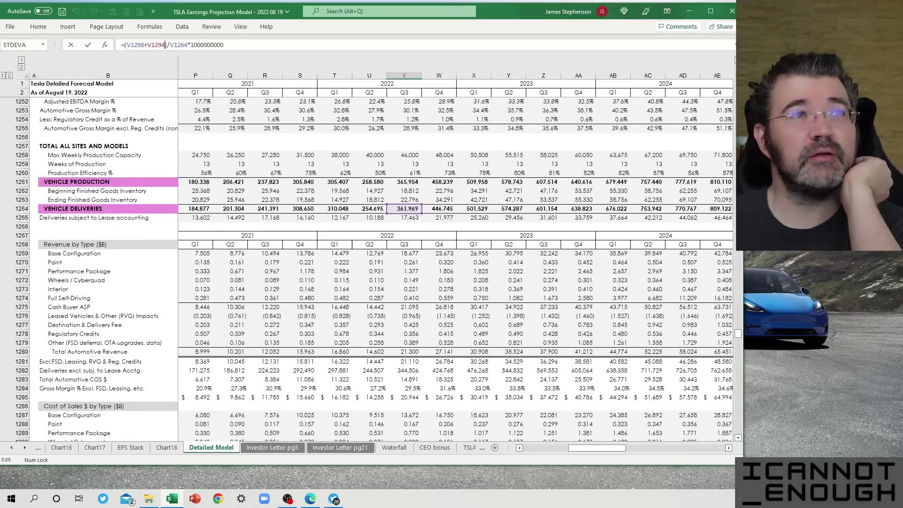
{"action": "left_click", "coordinate": [737, 437]}
{"action": "scroll", "coordinate": [737, 440], "scroll_direction": "down", "scroll_amount": 4}
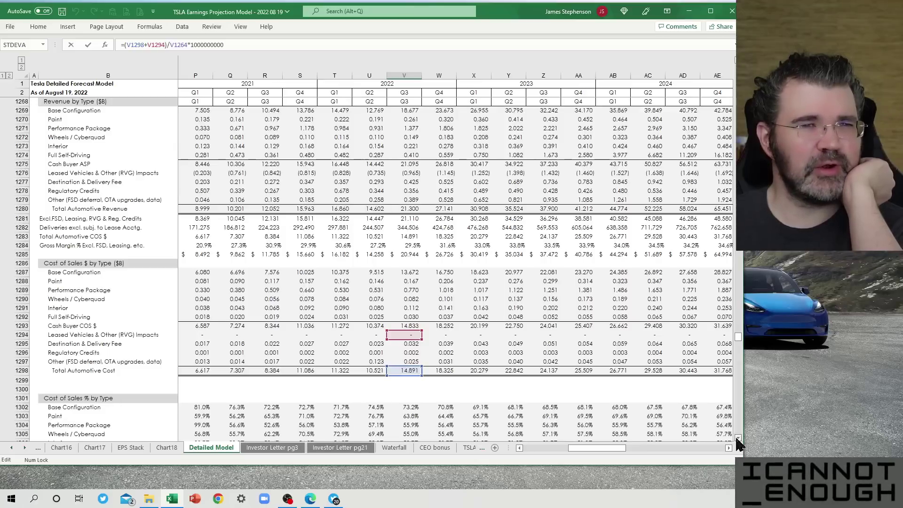
{"action": "left_click", "coordinate": [737, 438]}
{"action": "left_click", "coordinate": [737, 438]}
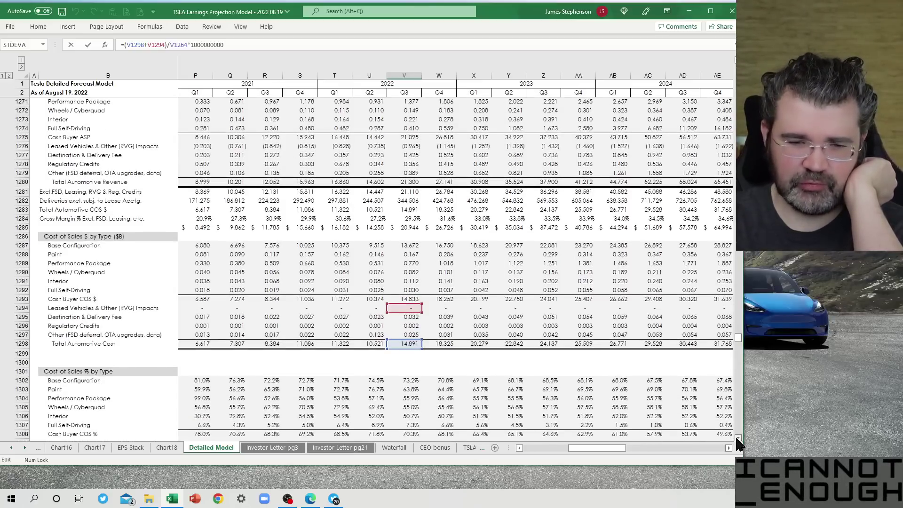
{"action": "scroll", "coordinate": [737, 440], "scroll_direction": "down", "scroll_amount": 4}
{"action": "key", "text": "Return"}
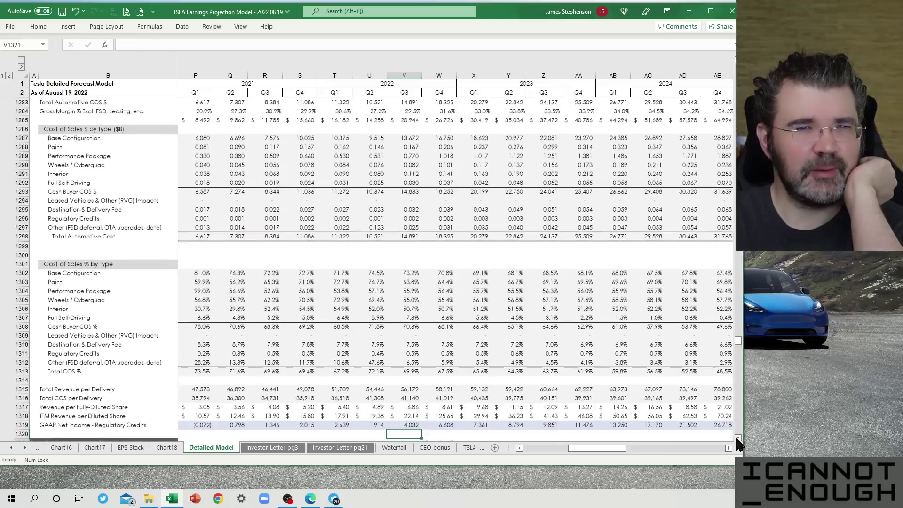
Trace the Revenue per Fully-Diluted Share formula in V1317 to total revenues in V1172 and diluted shares outstanding in V1200
{"action": "key", "text": "Up"}
{"action": "key", "text": "Up"}
{"action": "key", "text": "Up"}
{"action": "key", "text": "Up"}
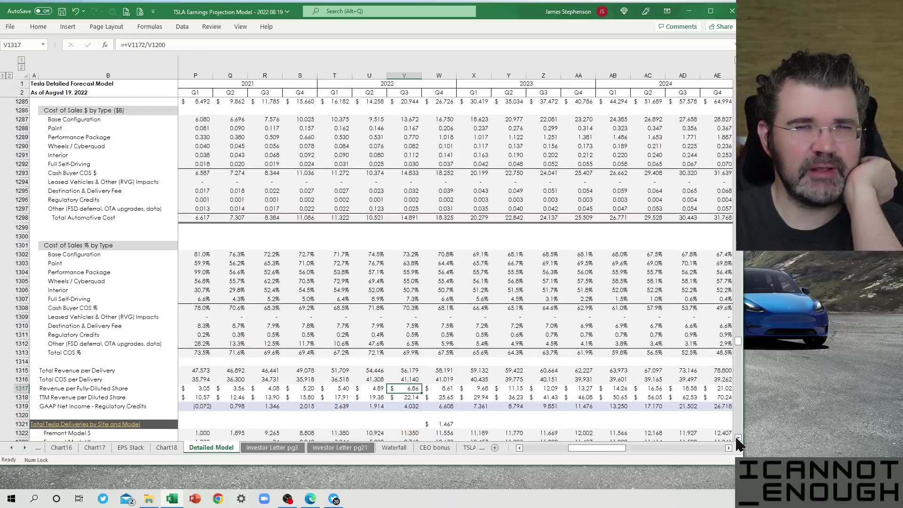
{"action": "left_click", "coordinate": [149, 45]}
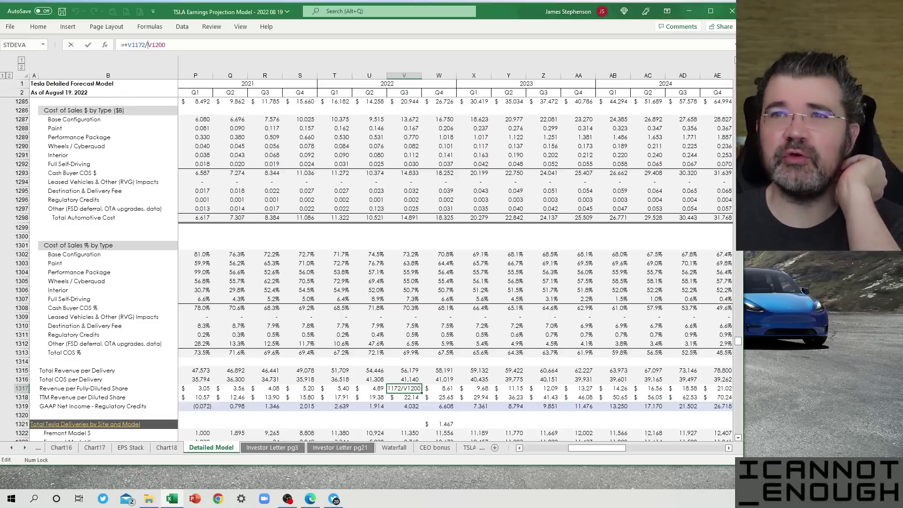
{"action": "scroll", "coordinate": [457, 269], "scroll_direction": "up", "scroll_amount": 20}
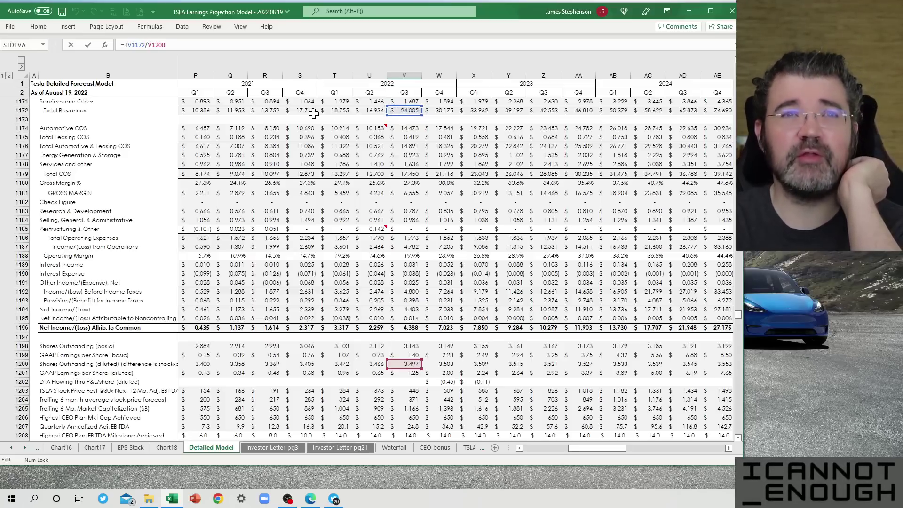
{"action": "key", "text": "Return"}
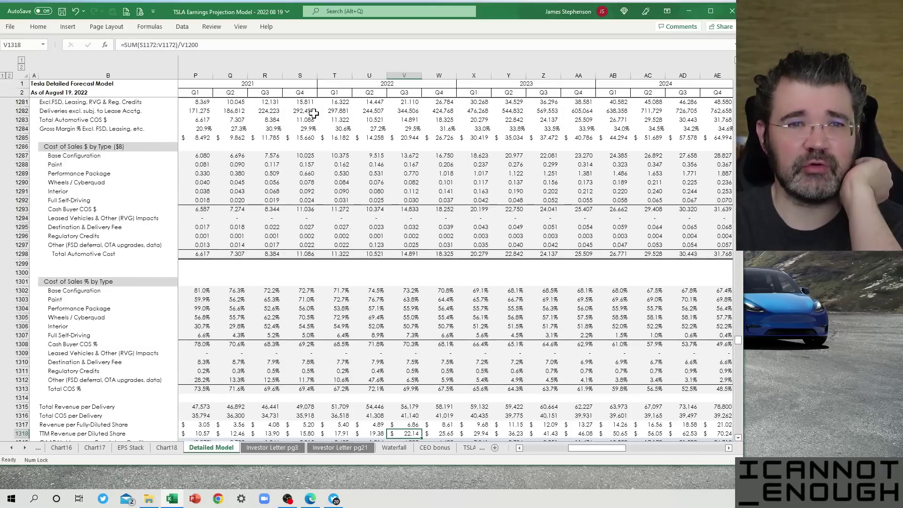
{"action": "key", "text": "Up"}
{"action": "scroll", "coordinate": [408, 338], "scroll_direction": "down", "scroll_amount": 6}
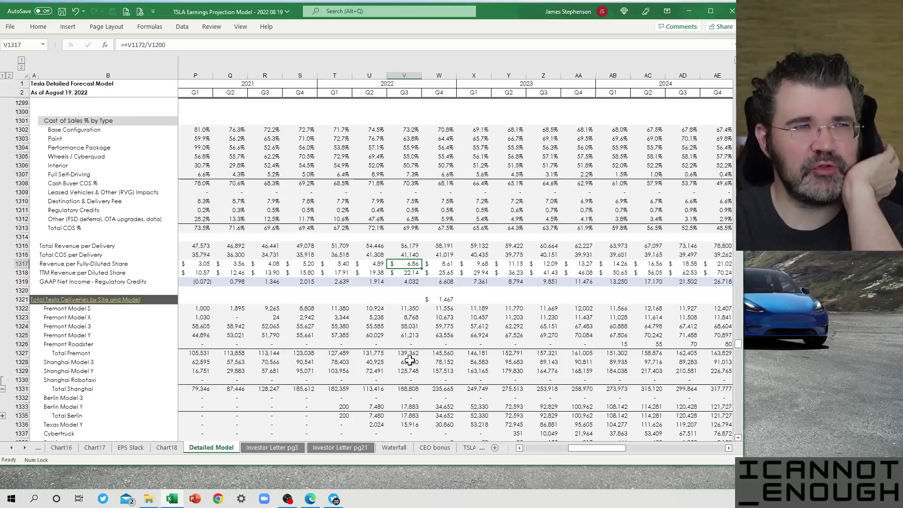
Compare Revenue per Fully-Diluted Share along row 1317, going back to Q2 2021 and forward into 2023
{"action": "key", "text": "Left"}
{"action": "key", "text": "Left"}
{"action": "key", "text": "Left"}
{"action": "key", "text": "Left"}
{"action": "key", "text": "Left"}
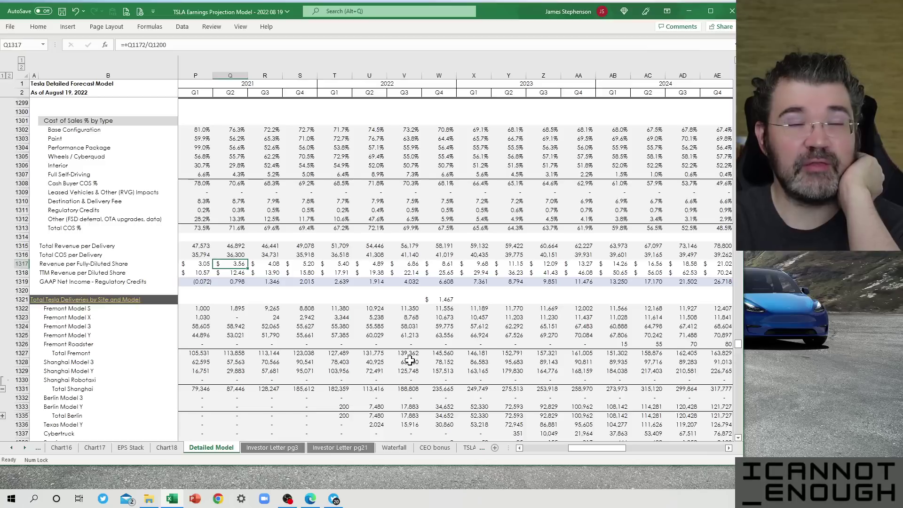
{"action": "key", "text": "Right"}
{"action": "key", "text": "Right"}
{"action": "key", "text": "Right"}
{"action": "key", "text": "Right"}
{"action": "key", "text": "Right"}
{"action": "key", "text": "Right"}
{"action": "key", "text": "Right"}
{"action": "key", "text": "Right"}
{"action": "key", "text": "Right"}
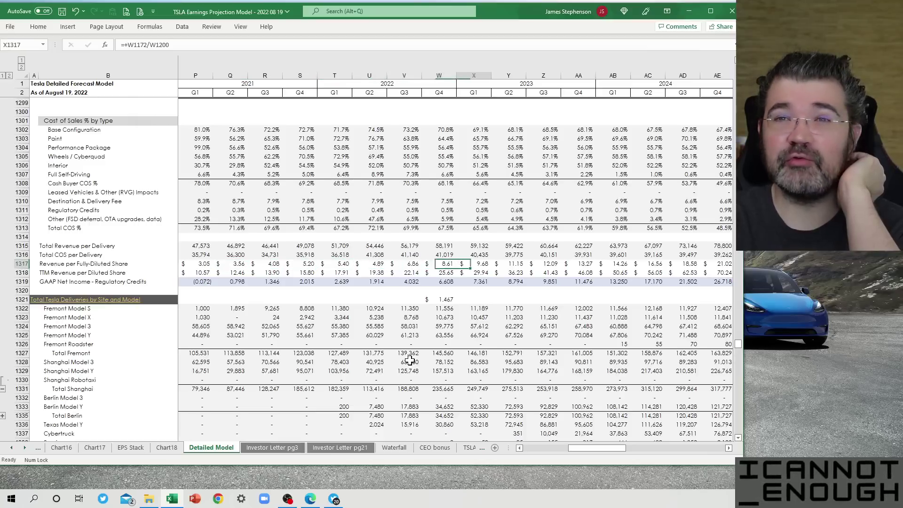
Examine Revenue per Fully-Diluted Share along row 1317 out to 2024 and back to Q4 2022
{"action": "key", "text": "Right"}
{"action": "key", "text": "Right"}
{"action": "key", "text": "Right"}
{"action": "key", "text": "Right"}
{"action": "key", "text": "Left"}
{"action": "key", "text": "Left"}
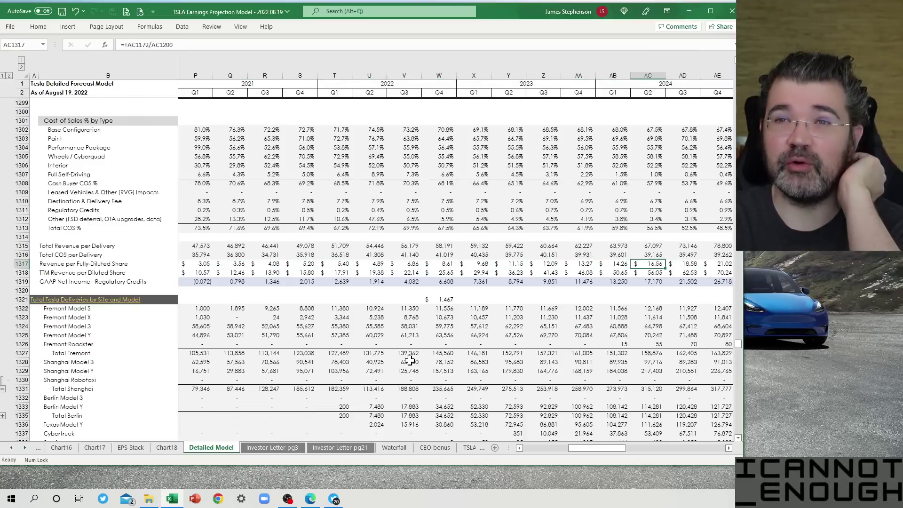
{"action": "key", "text": "Left"}
{"action": "key", "text": "Left"}
{"action": "key", "text": "Left"}
{"action": "key", "text": "Left"}
{"action": "key", "text": "Left"}
{"action": "key", "text": "Left"}
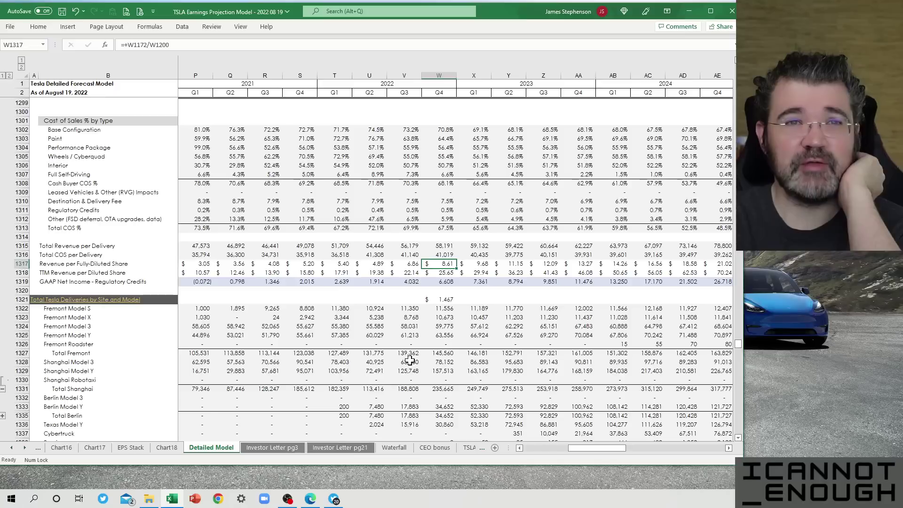
Check the TTM Revenue per Diluted Share formula in V1318 against V1317 and review the metric in earlier quarters
{"action": "key", "text": "Down"}
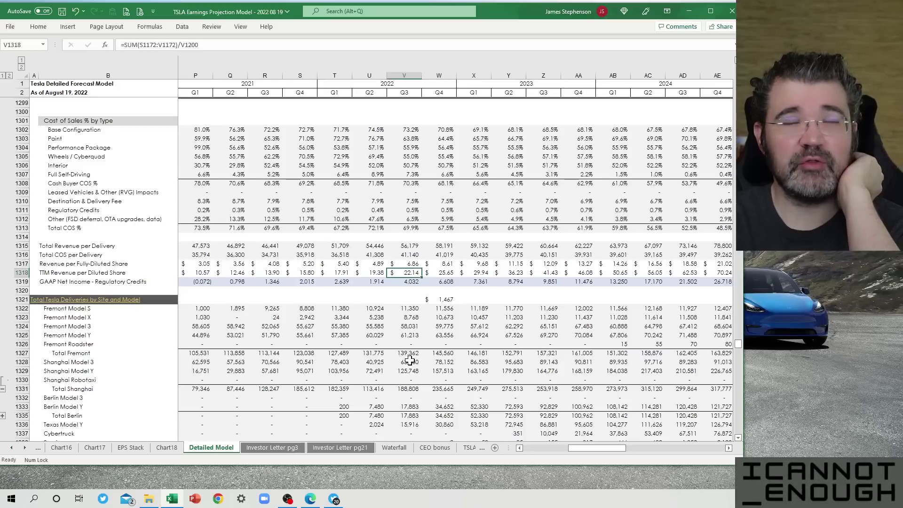
{"action": "key", "text": "Up"}
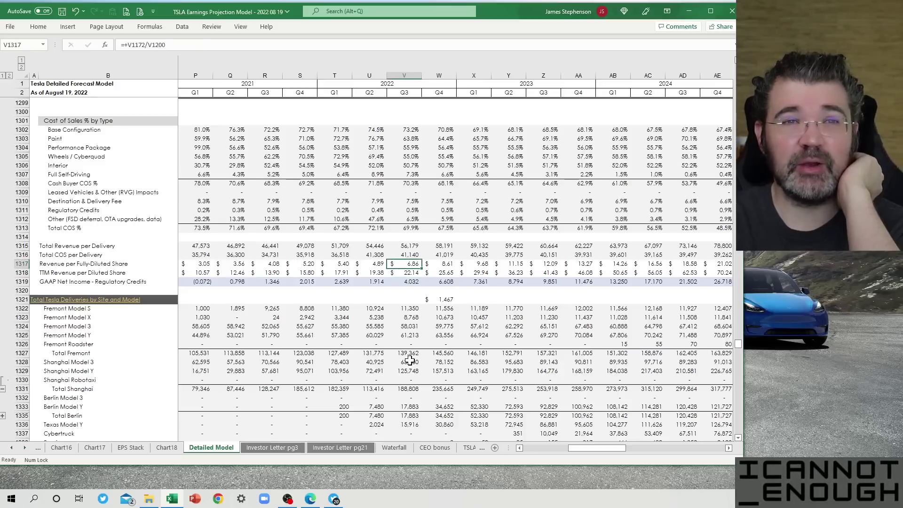
{"action": "key", "text": "Down"}
{"action": "key", "text": "Left"}
{"action": "key", "text": "Left"}
{"action": "key", "text": "Left"}
{"action": "key", "text": "Left"}
{"action": "key", "text": "Left"}
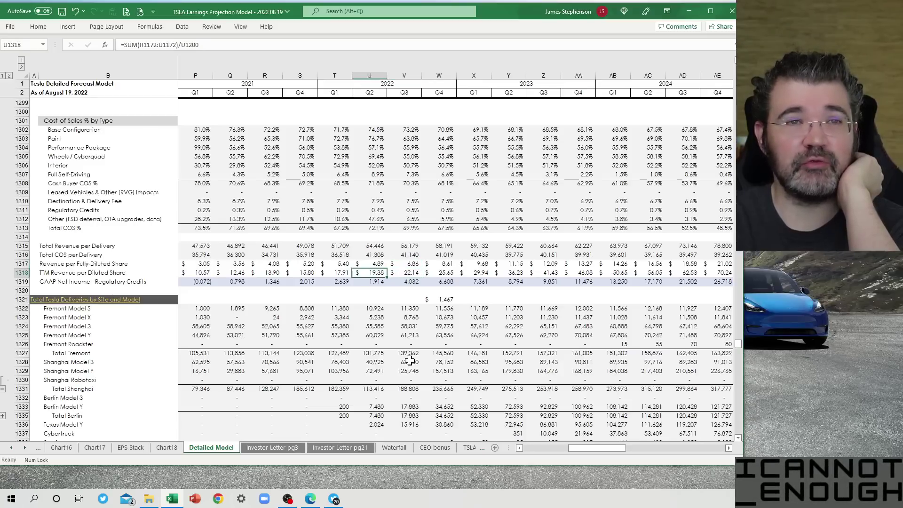
Examine TTM Revenue per Diluted Share along row 1318 forward into Q1 2024 and back to Q3 2022
{"action": "key", "text": "Right"}
{"action": "key", "text": "Right"}
{"action": "key", "text": "Right"}
{"action": "key", "text": "Right"}
{"action": "key", "text": "Right"}
{"action": "key", "text": "Right"}
{"action": "key", "text": "Right"}
{"action": "key", "text": "Right"}
{"action": "key", "text": "Right"}
{"action": "key", "text": "Right"}
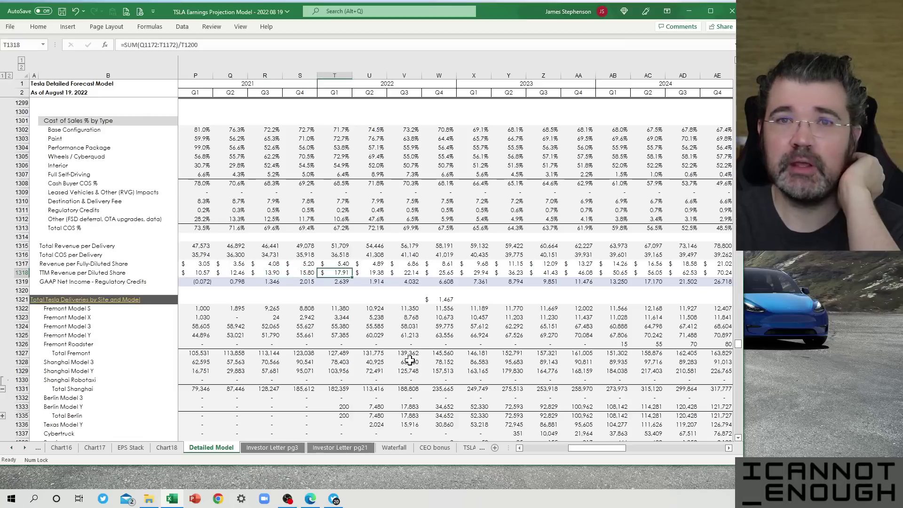
{"action": "key", "text": "Right"}
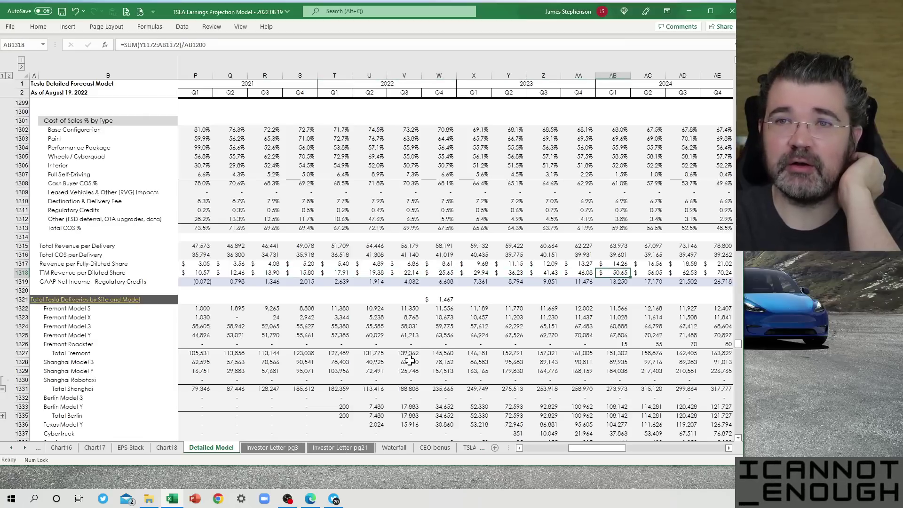
{"action": "key", "text": "Left"}
{"action": "key", "text": "Left"}
{"action": "key", "text": "Left"}
{"action": "key", "text": "Left"}
{"action": "key", "text": "Left"}
{"action": "key", "text": "Left"}
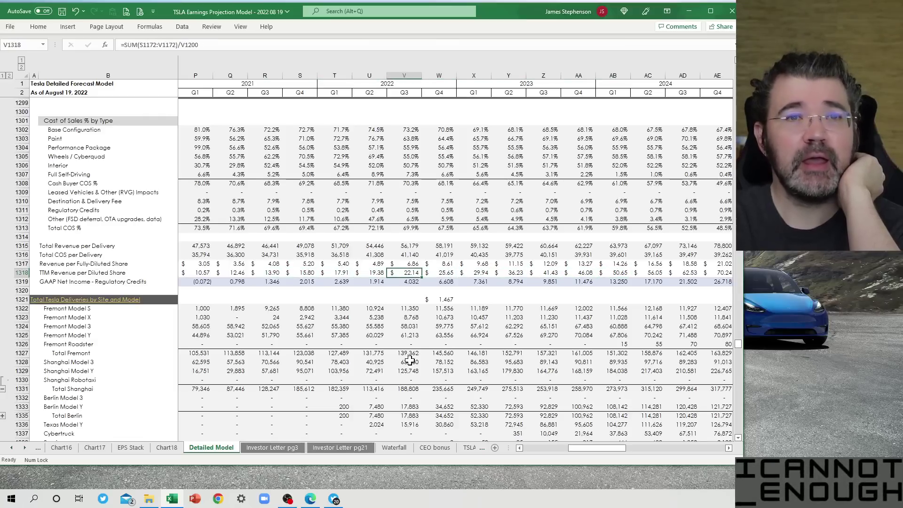
Inspect the GAAP Net Income - Regulatory Credits formula in V1319, which subtracts V1278 from V1196
{"action": "key", "text": "Down"}
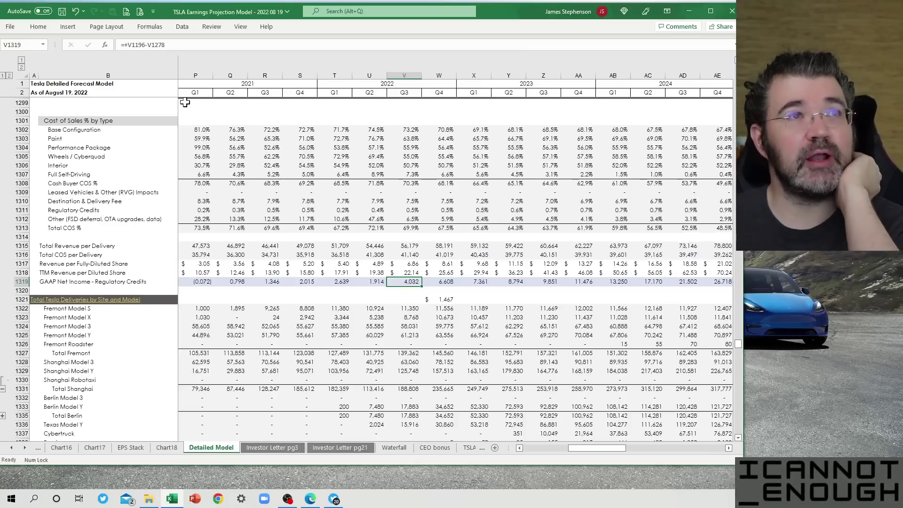
{"action": "left_click", "coordinate": [177, 45]}
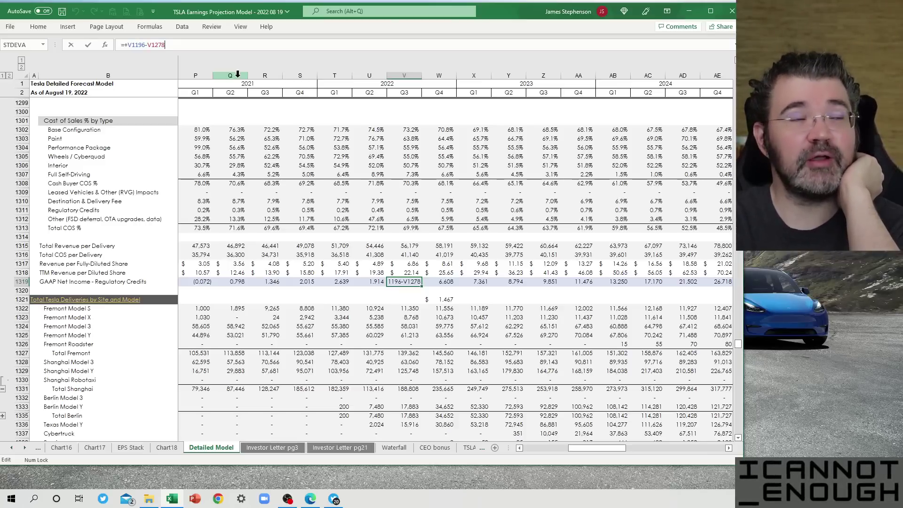
{"action": "key", "text": "Return"}
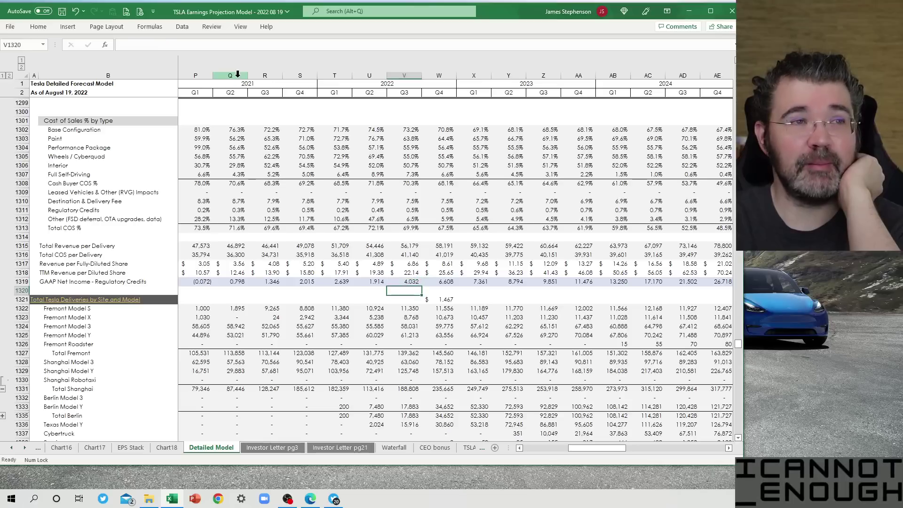
Review GAAP Net Income - Regulatory Credits along row 1319 from Q3 2022 back to Q1 2018
{"action": "key", "text": "Up"}
{"action": "key", "text": "Left"}
{"action": "key", "text": "Left"}
{"action": "key", "text": "Left"}
{"action": "key", "text": "Left"}
{"action": "key", "text": "Left"}
{"action": "key", "text": "Left"}
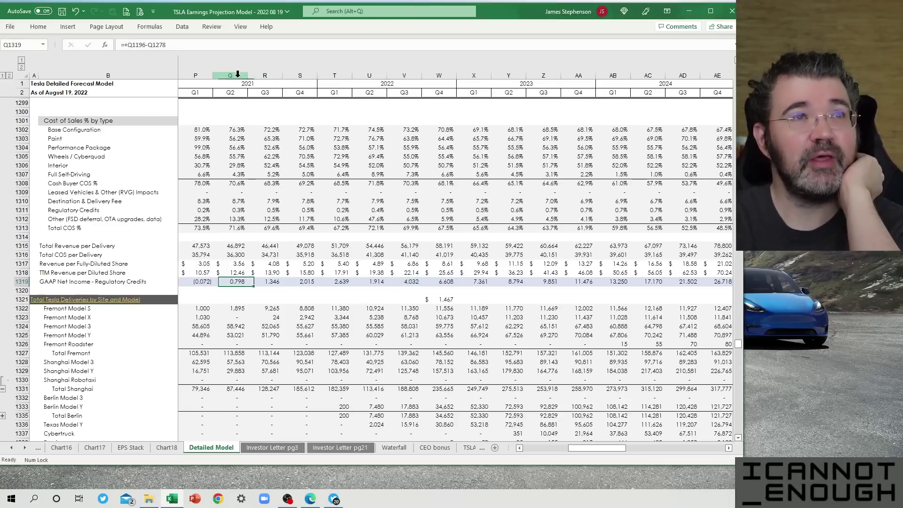
{"action": "key", "text": "Left"}
{"action": "key", "text": "Left"}
{"action": "key", "text": "Left"}
{"action": "key", "text": "Left"}
{"action": "key", "text": "Left"}
{"action": "key", "text": "Left"}
{"action": "key", "text": "Left"}
{"action": "key", "text": "Left"}
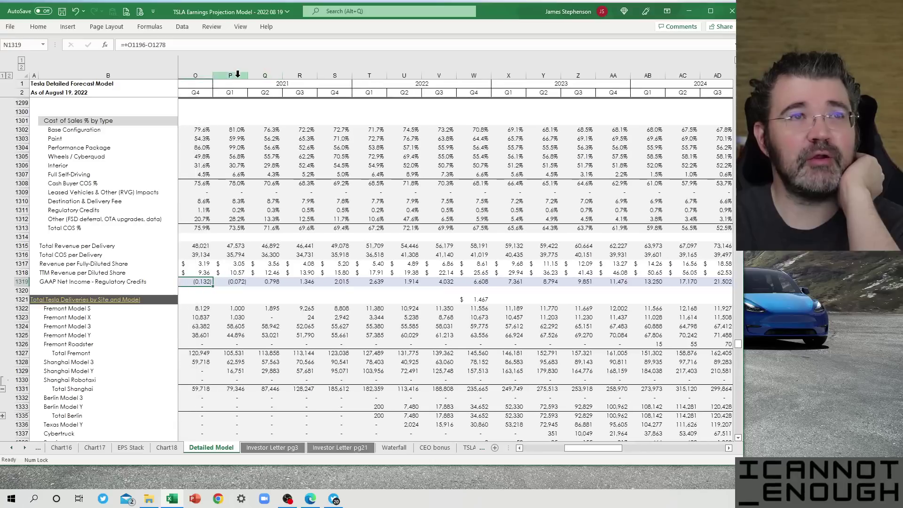
{"action": "key", "text": "Left"}
{"action": "key", "text": "Left"}
{"action": "key", "text": "Left"}
{"action": "key", "text": "Left"}
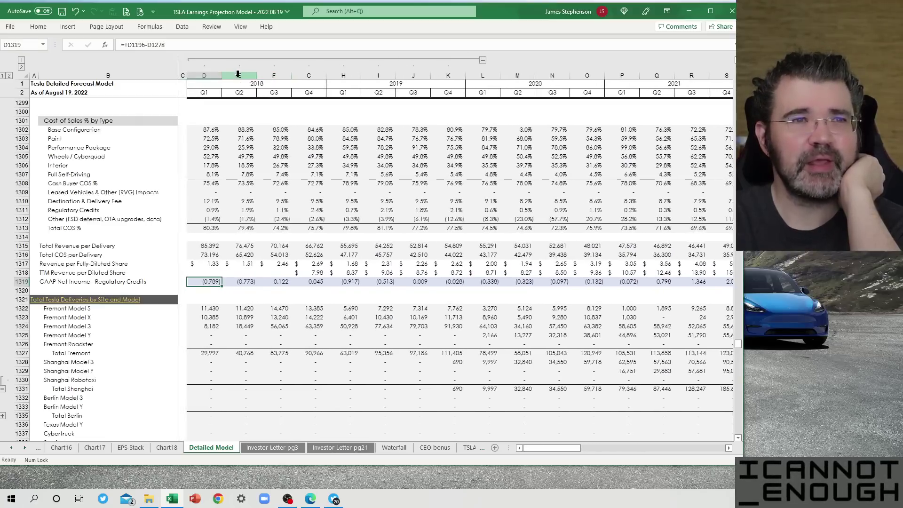
Select GAAP Net Income - Regulatory Credits from Q1 2018 through Q4 2020, cells D1319:O1319, for review
{"action": "key", "text": "shift+Right"}
{"action": "key", "text": "shift+Right"}
{"action": "key", "text": "shift+Right"}
{"action": "key", "text": "shift+Right"}
{"action": "key", "text": "shift+Right"}
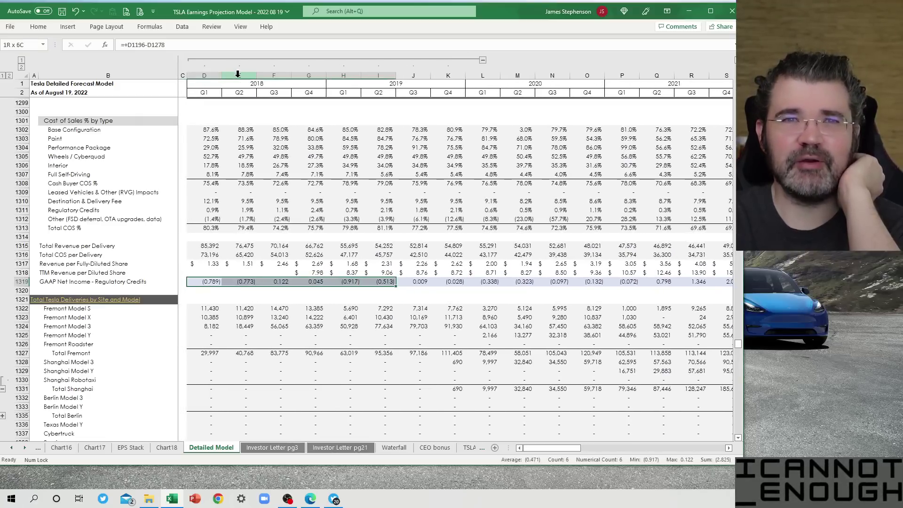
{"action": "key", "text": "shift+Right"}
{"action": "key", "text": "shift+Right"}
{"action": "key", "text": "shift+Right"}
{"action": "key", "text": "shift+Right"}
{"action": "key", "text": "shift+Right"}
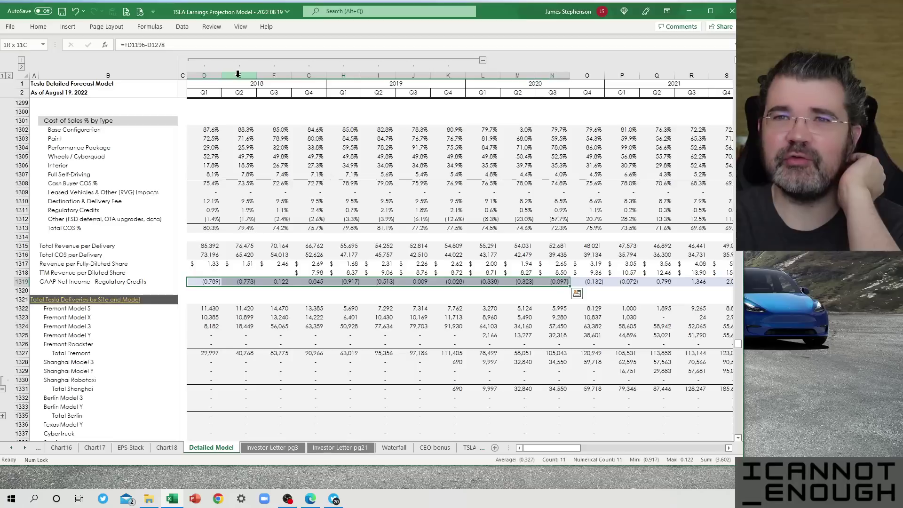
{"action": "key", "text": "shift+Right"}
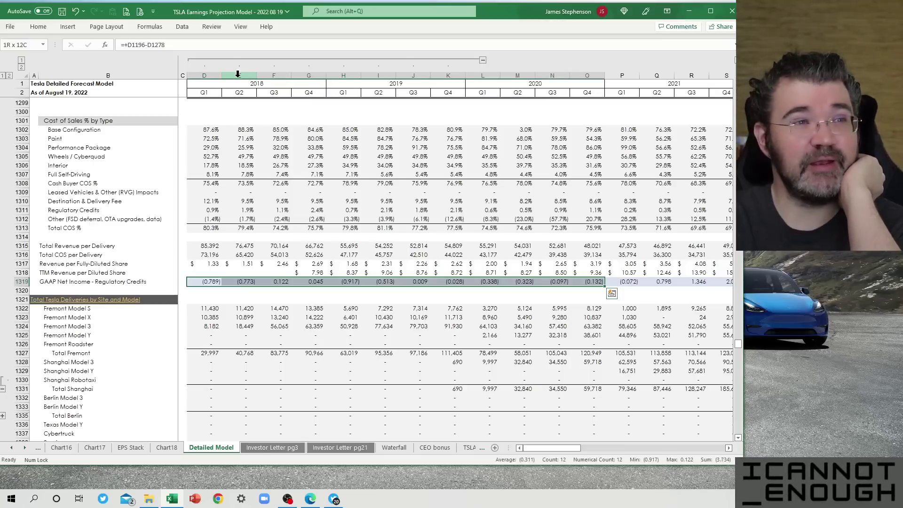
Extend the row 1319 selection through Q4 2021 to cover D1319:S1319
{"action": "key", "text": "shift+Right"}
{"action": "key", "text": "shift+Right"}
{"action": "key", "text": "shift+Right"}
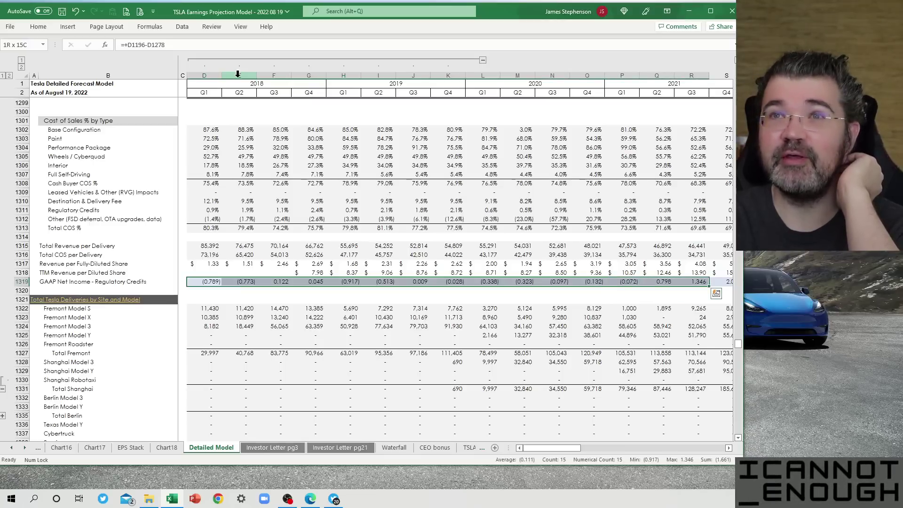
{"action": "key", "text": "shift+Right"}
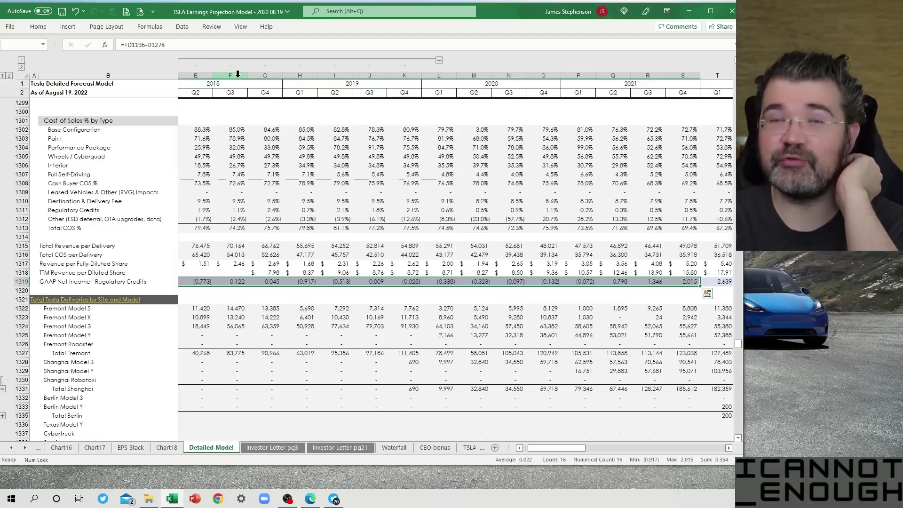
Walk forward along GAAP Net Income - Regulatory Credits in row 1319 from 2018 to Q1 2022
{"action": "key", "text": "Right"}
{"action": "key", "text": "Right"}
{"action": "key", "text": "Right"}
{"action": "key", "text": "Right"}
{"action": "key", "text": "Right"}
{"action": "key", "text": "Right"}
{"action": "key", "text": "Right"}
{"action": "key", "text": "Right"}
{"action": "key", "text": "Right"}
{"action": "key", "text": "Right"}
{"action": "key", "text": "Right"}
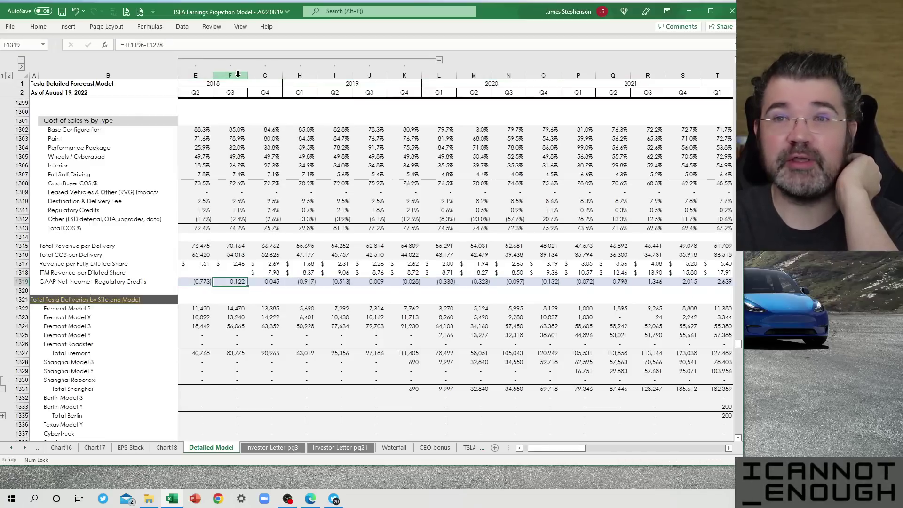
{"action": "key", "text": "Right"}
{"action": "key", "text": "Right"}
{"action": "key", "text": "Right"}
{"action": "key", "text": "Right"}
{"action": "key", "text": "Right"}
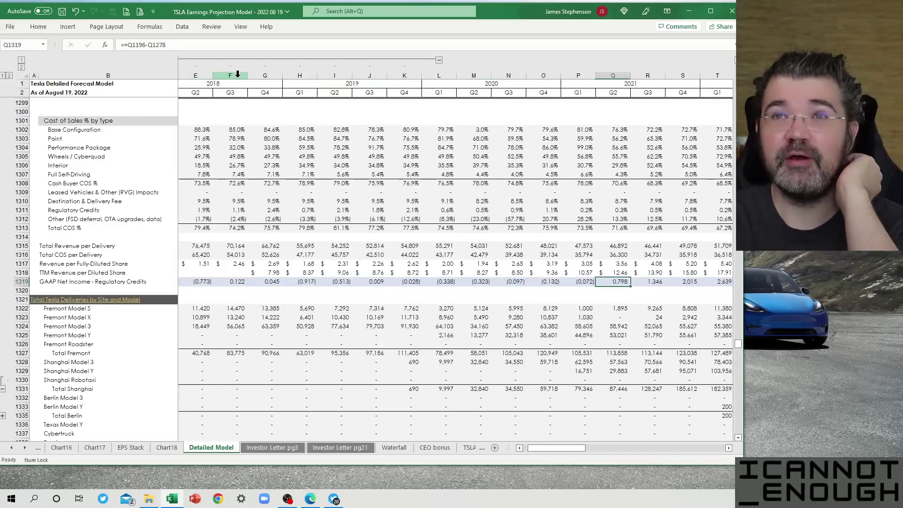
Select GAAP Net Income - Regulatory Credits from Q1 2022 through Q4 2024, cells T1319:AE1319, for review
{"action": "key", "text": "shift+Right"}
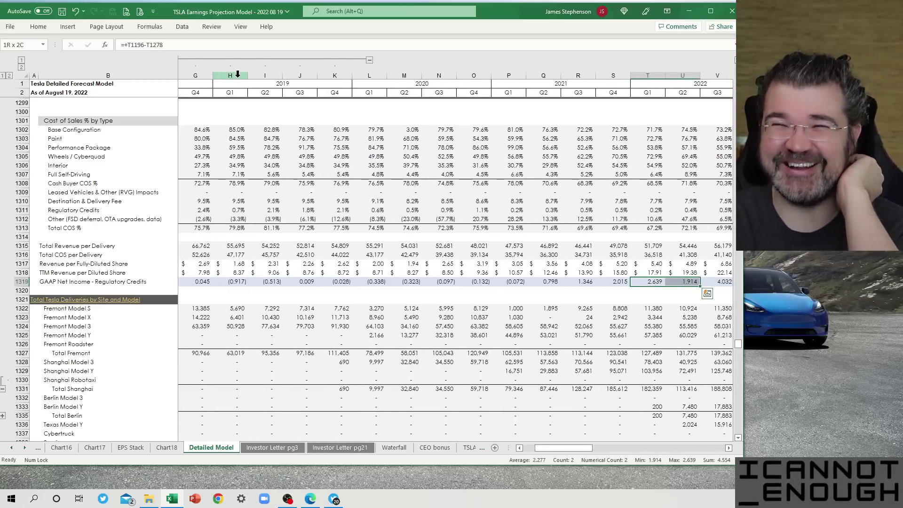
{"action": "key", "text": "shift+Right"}
{"action": "key", "text": "shift+Right"}
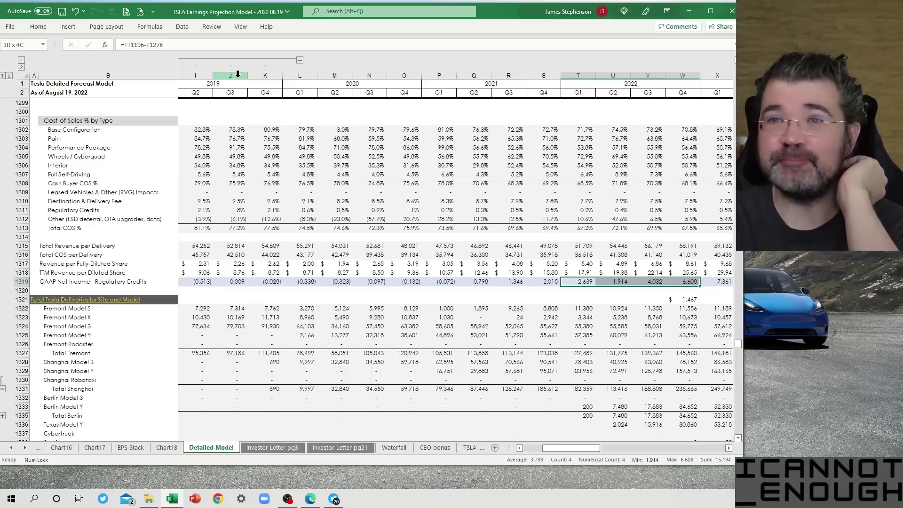
{"action": "key", "text": "shift+Right"}
{"action": "key", "text": "shift+Right"}
{"action": "key", "text": "shift+Right"}
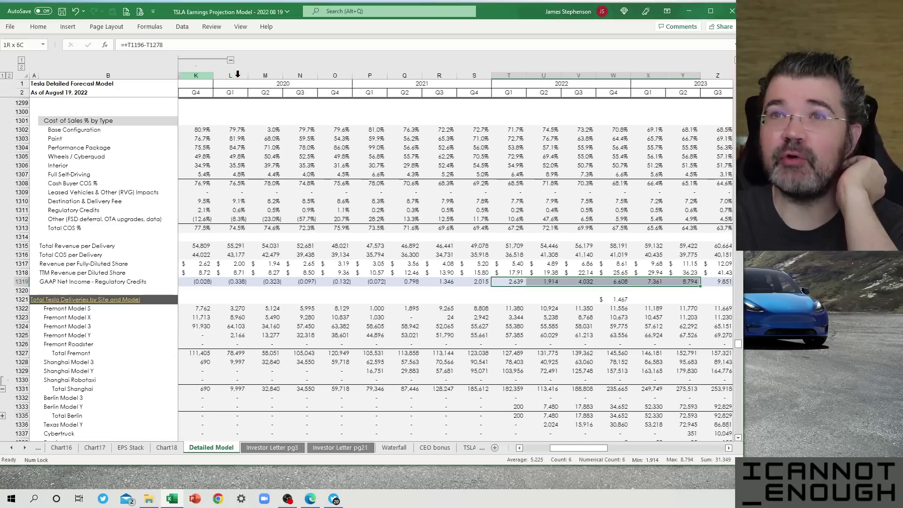
{"action": "key", "text": "shift+Right"}
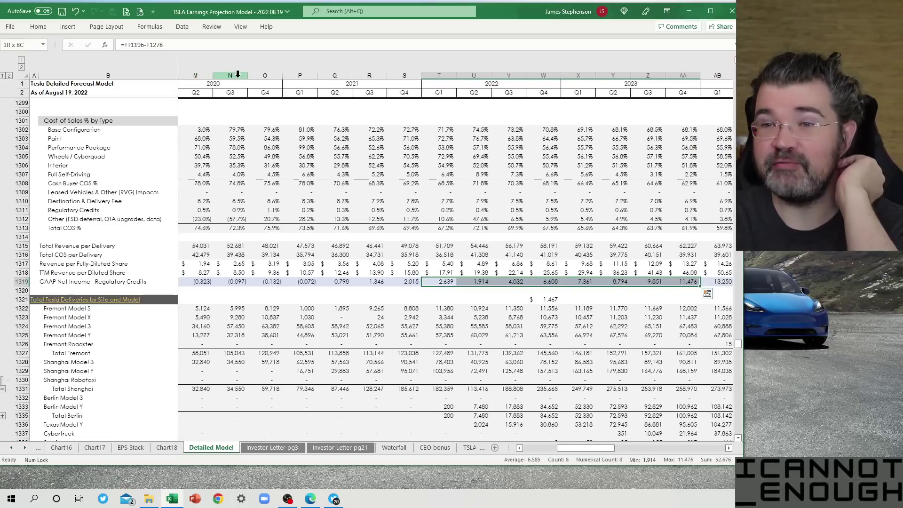
{"action": "key", "text": "shift+Right"}
{"action": "key", "text": "shift+Right"}
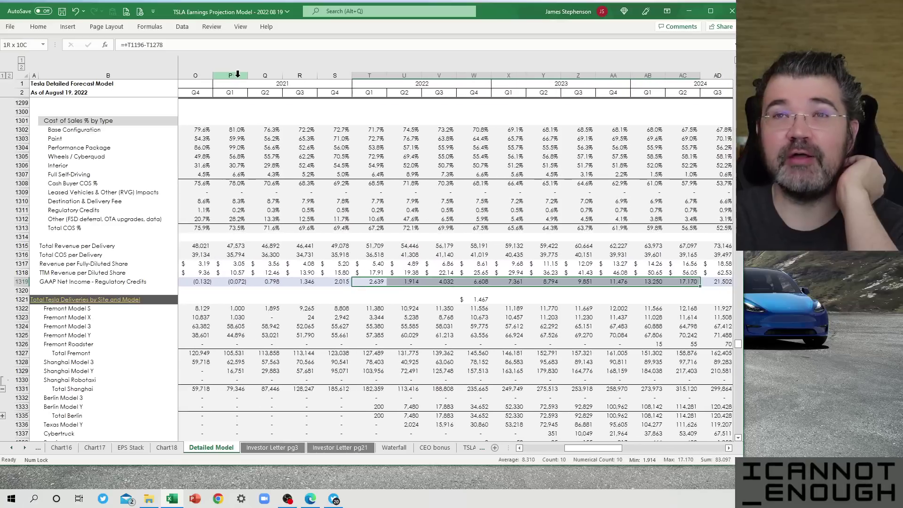
{"action": "key", "text": "shift+Right"}
{"action": "key", "text": "shift+Right"}
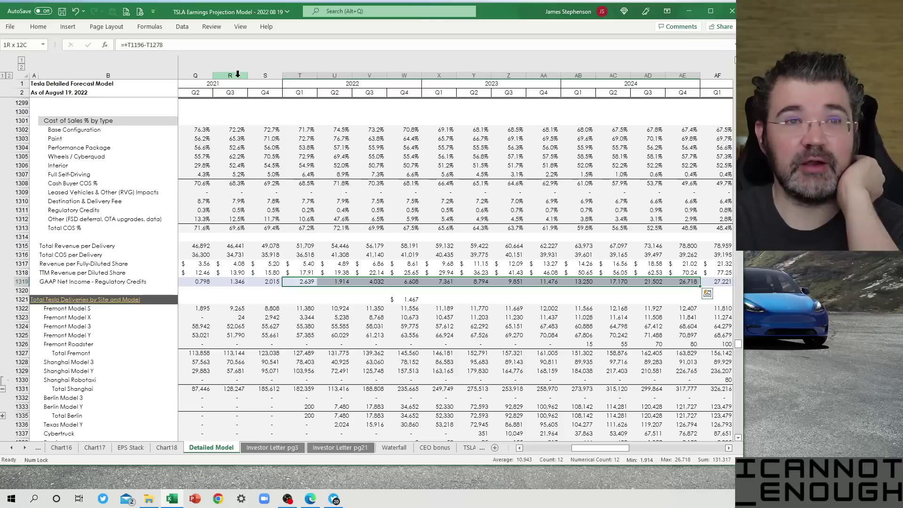
Clear the selection and review row 1319 back to Q1 2021 and forward again to Q3 2022
{"action": "key", "text": "Left"}
{"action": "key", "text": "Right"}
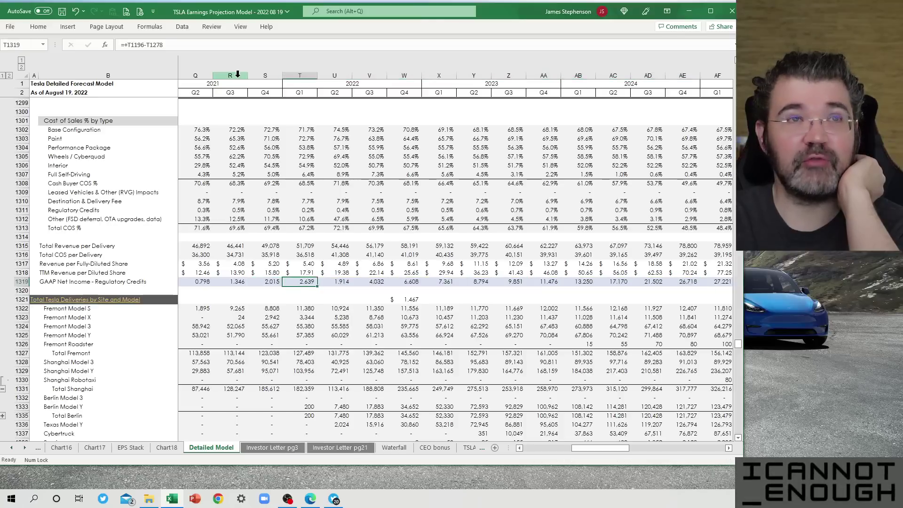
{"action": "key", "text": "Left"}
{"action": "key", "text": "Left"}
{"action": "key", "text": "Left"}
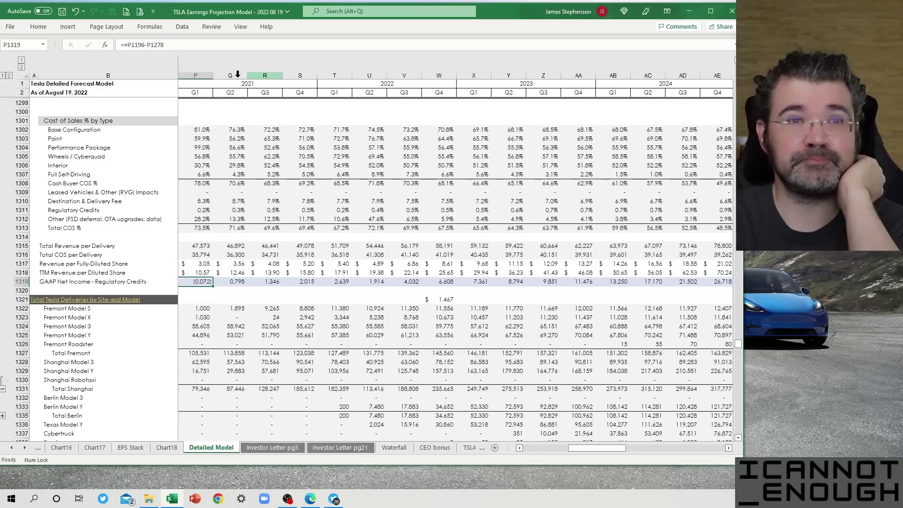
{"action": "key", "text": "Right"}
{"action": "key", "text": "Right"}
{"action": "key", "text": "Right"}
{"action": "key", "text": "Right"}
{"action": "key", "text": "Right"}
Trace the growth ratio formula in W1321 to the 2022 and 2021 Total Deliveries in row 1340
{"action": "key", "text": "Down"}
{"action": "key", "text": "Down"}
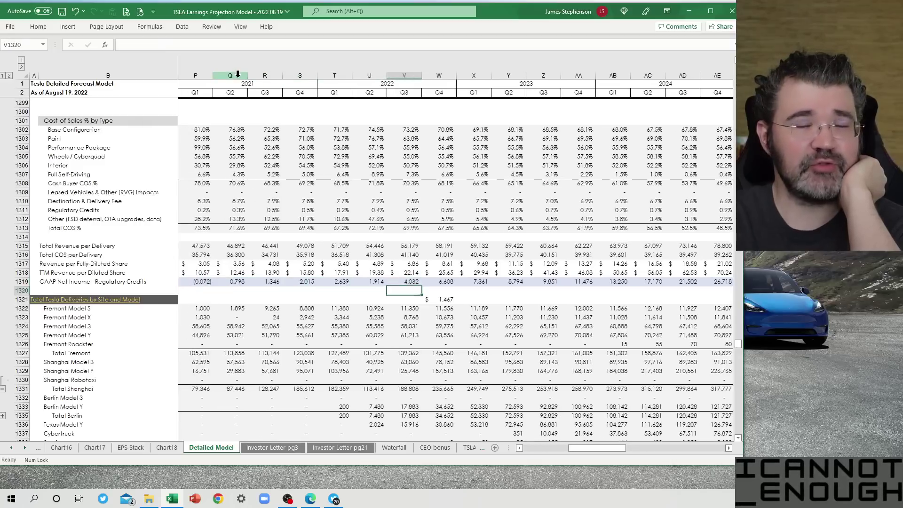
{"action": "key", "text": "Right"}
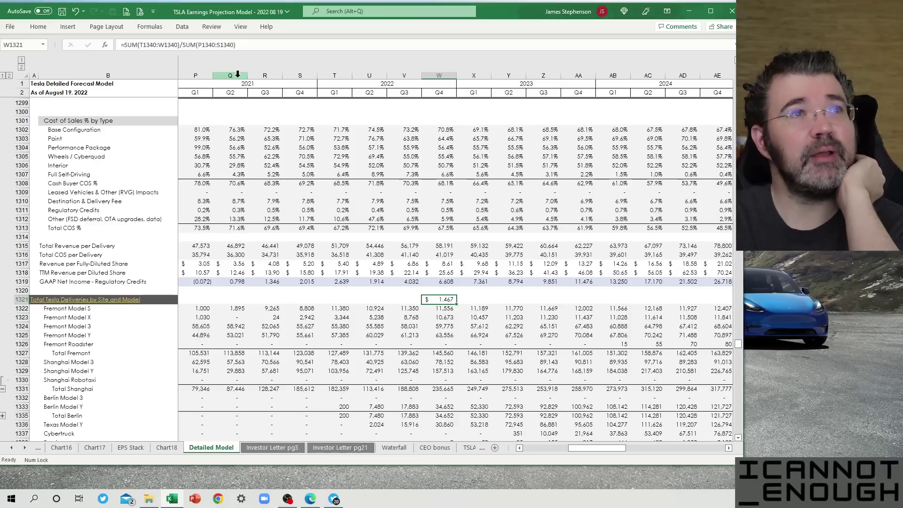
{"action": "left_click", "coordinate": [219, 46]}
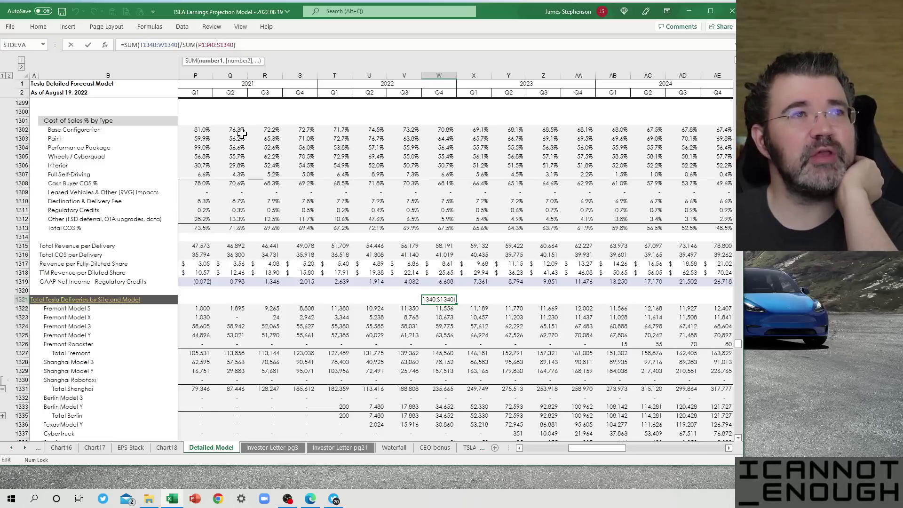
{"action": "scroll", "coordinate": [303, 225], "scroll_direction": "down", "scroll_amount": 3}
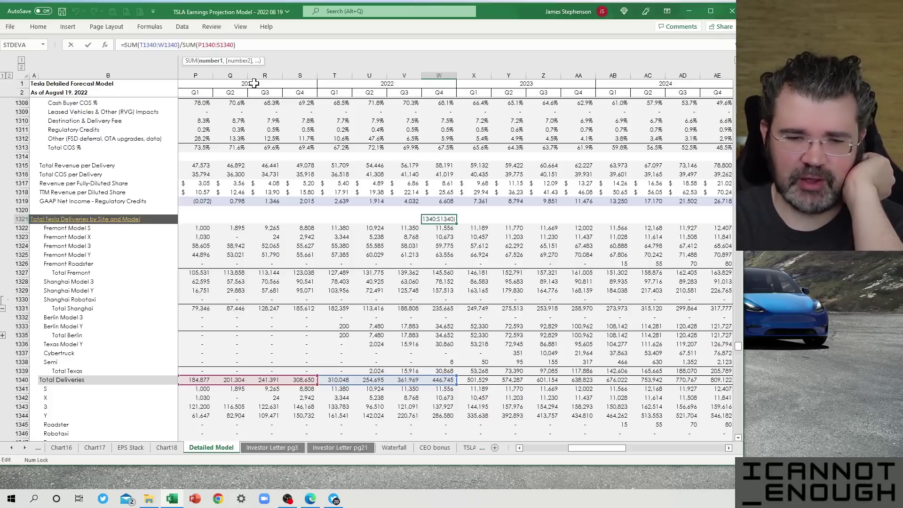
{"action": "key", "text": "Return"}
{"action": "key", "text": "Up"}
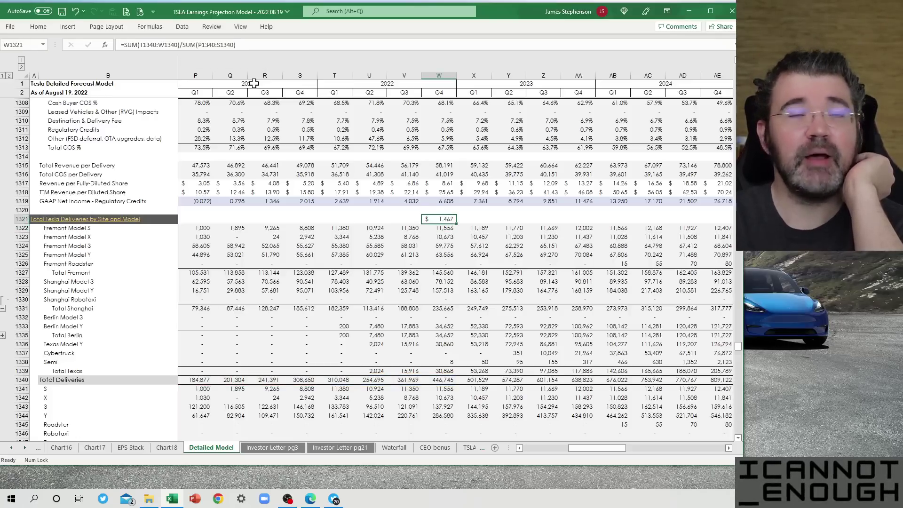
Check which Total Deliveries ranges the growth formula in W1321 divides, leaving the formula as it is
{"action": "left_click", "coordinate": [204, 30]}
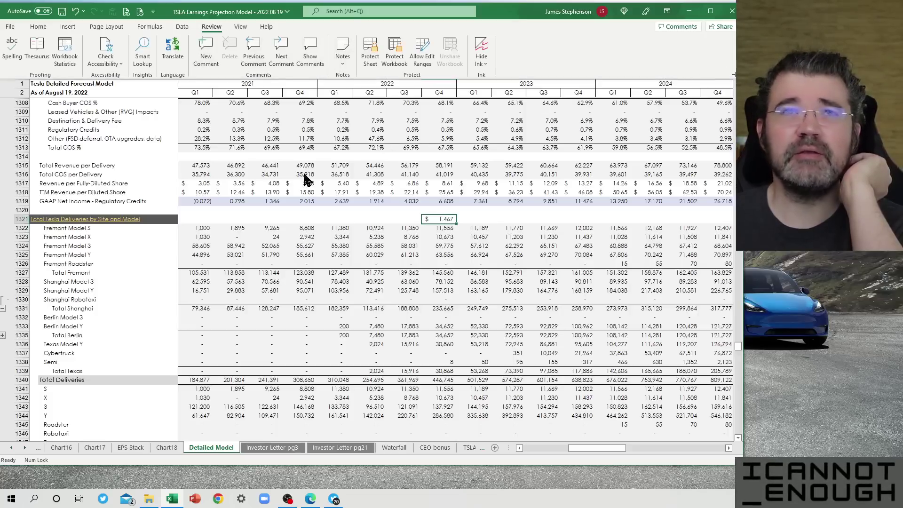
{"action": "left_click", "coordinate": [390, 242]}
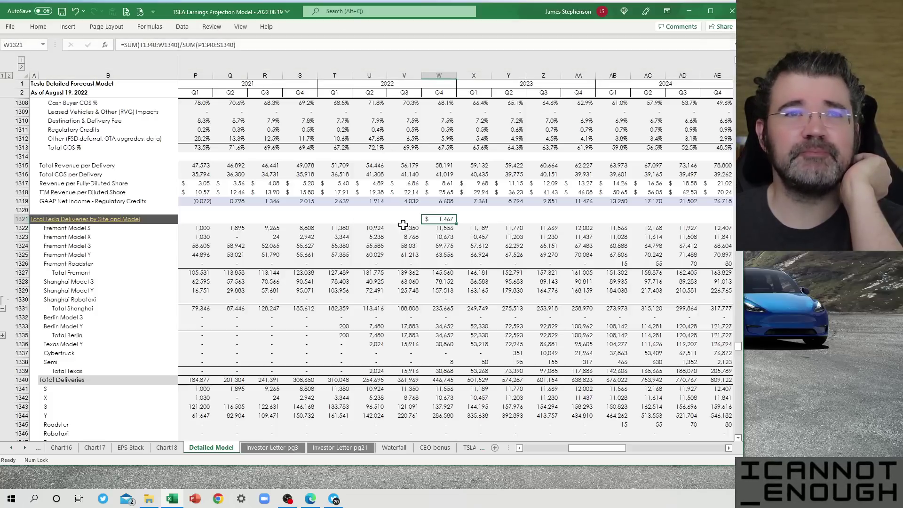
{"action": "left_click", "coordinate": [247, 44]}
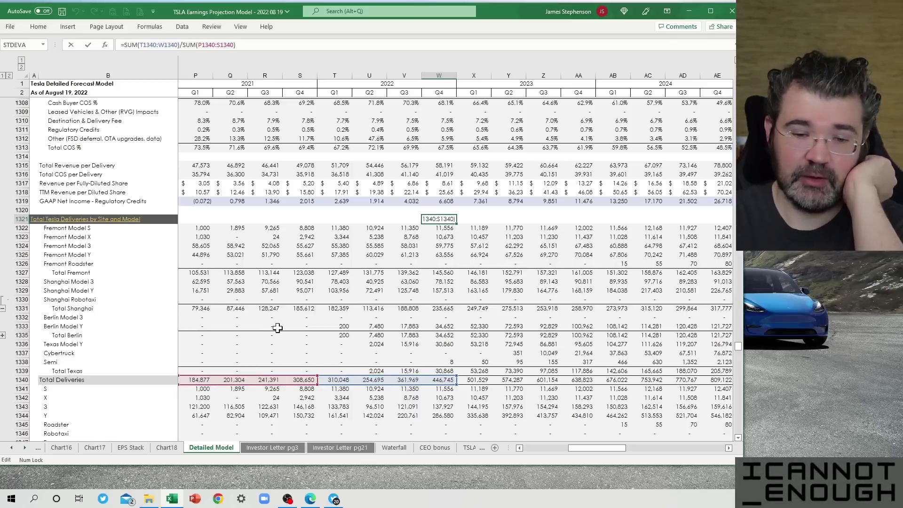
{"action": "key", "text": "ctrl+Return"}
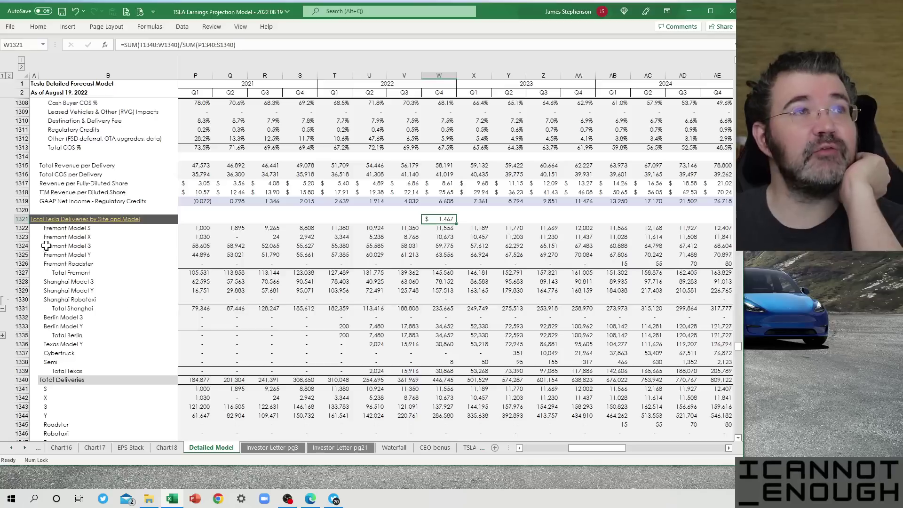
Format the delivery growth ratio in W1321 as a percentage and subtract 1 from its formula
{"action": "left_click", "coordinate": [38, 27]}
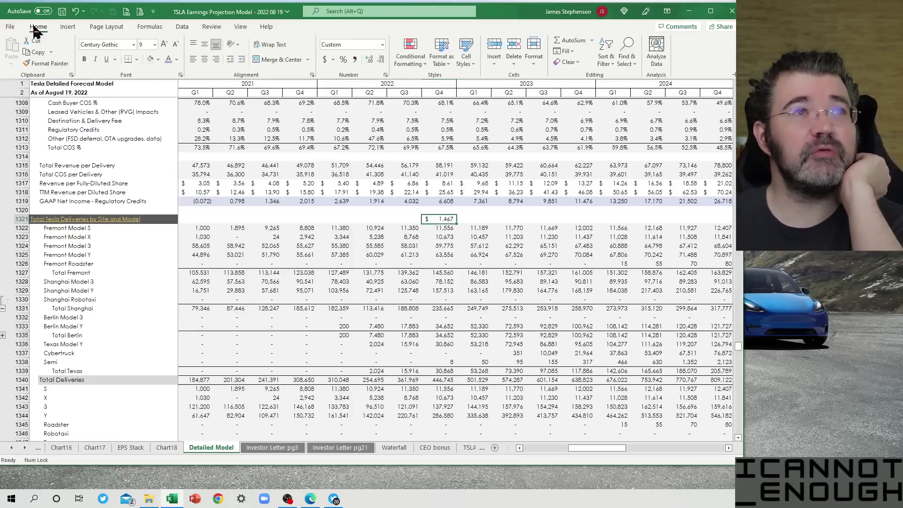
{"action": "left_click", "coordinate": [343, 59]}
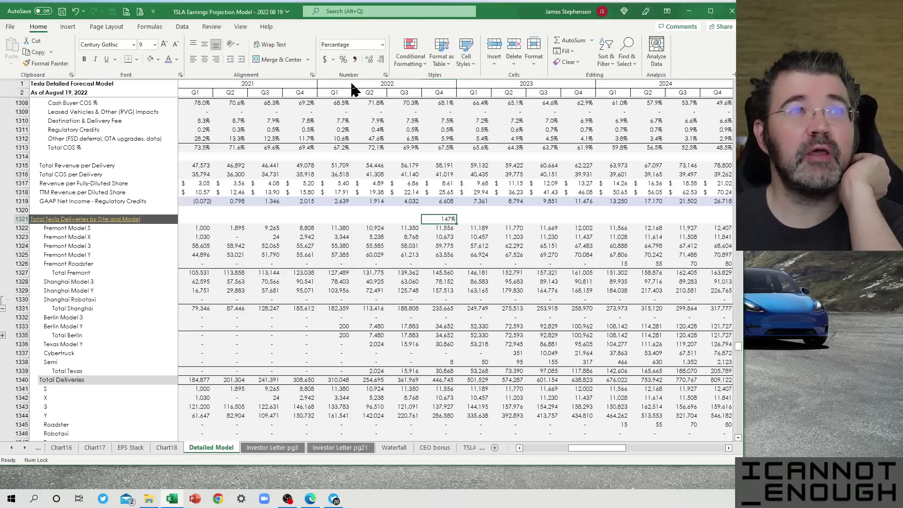
{"action": "left_click", "coordinate": [438, 220]}
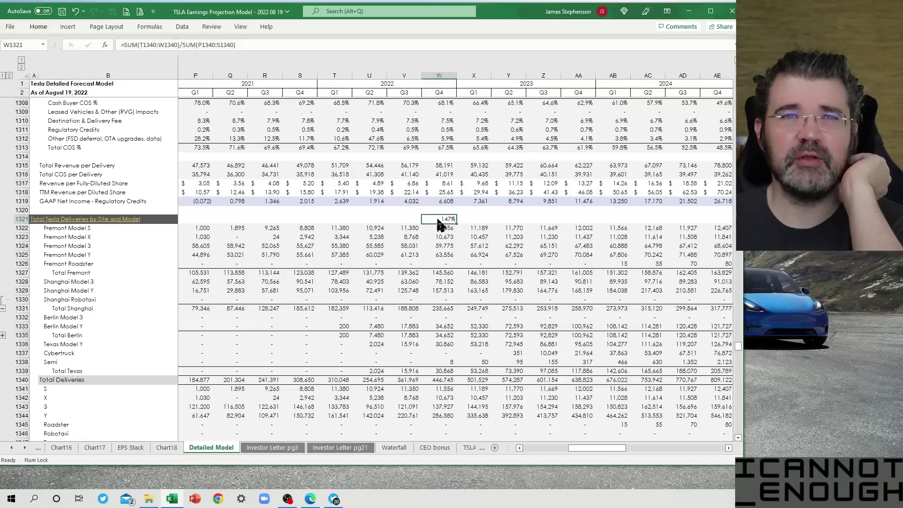
{"action": "left_click", "coordinate": [250, 44]}
{"action": "type", "text": "-"}
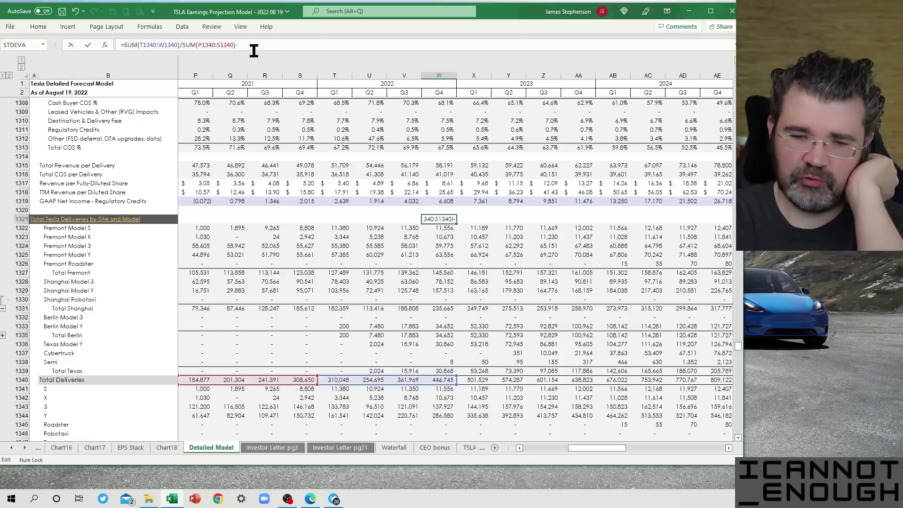
{"action": "type", "text": "1"}
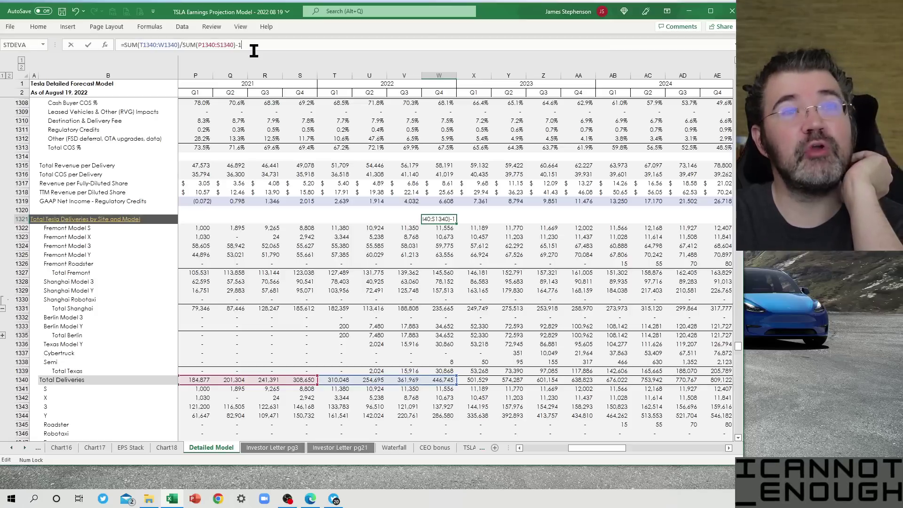
{"action": "key", "text": "ctrl+Return"}
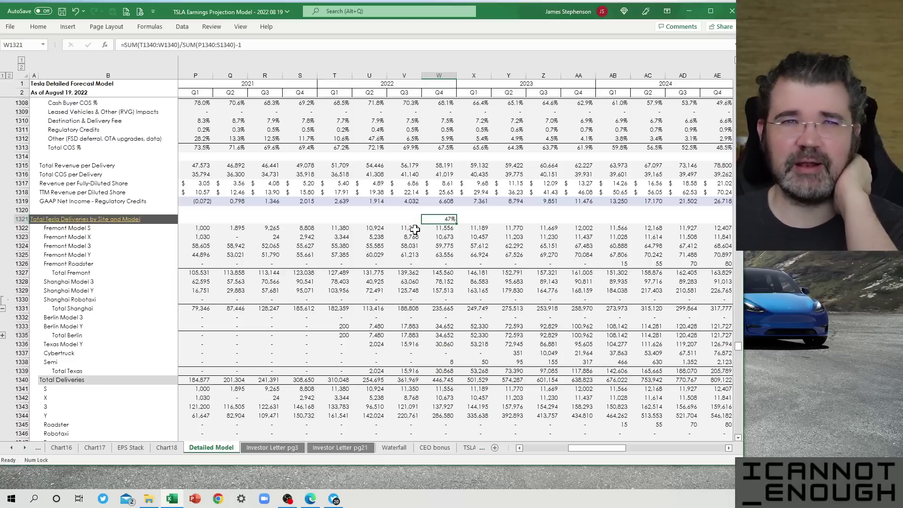
Select the Q1 to Q3 2022 Total Deliveries, cells T1340:V1340, for review
{"action": "left_click", "coordinate": [365, 378]}
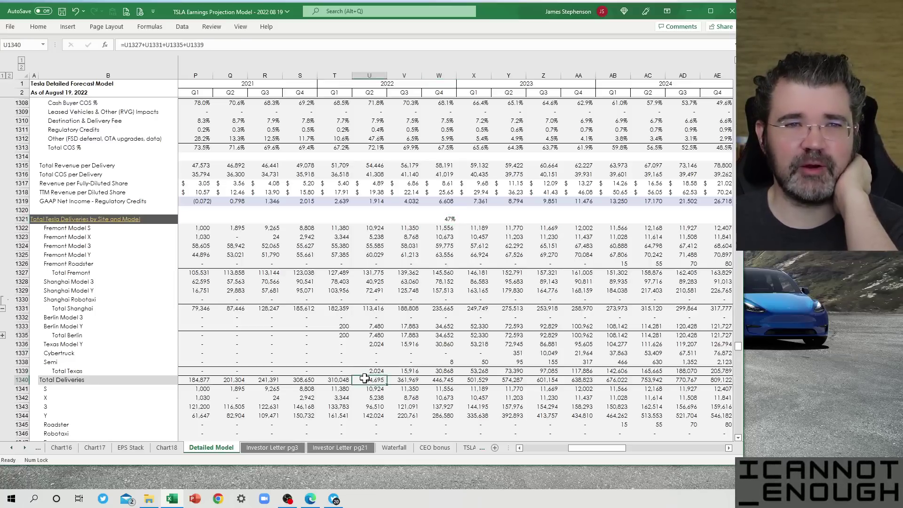
{"action": "left_click", "coordinate": [332, 382]}
{"action": "left_click_drag", "start_coordinate": [332, 382], "coordinate": [406, 381]}
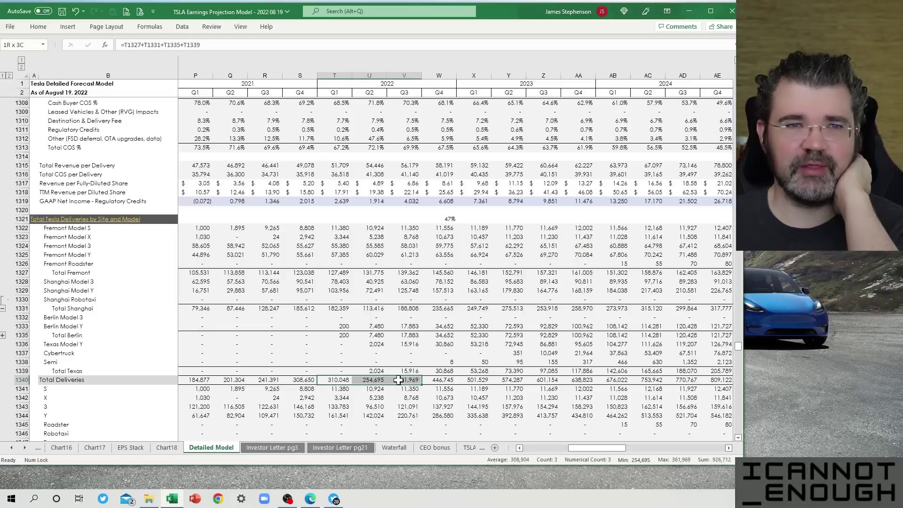
Add 90000 to the Q2 2022 Total Deliveries formula in U1340 and check the effect on the growth in W1321
{"action": "left_click", "coordinate": [359, 380]}
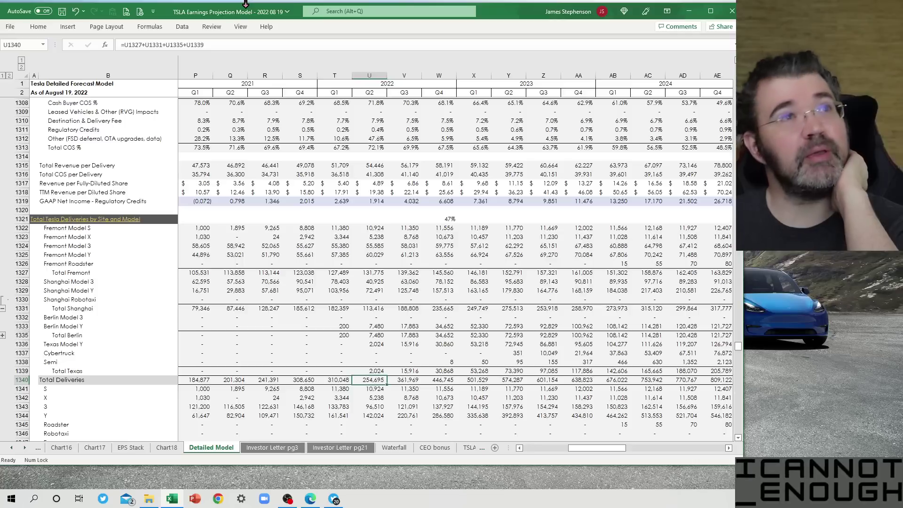
{"action": "left_click", "coordinate": [218, 45]}
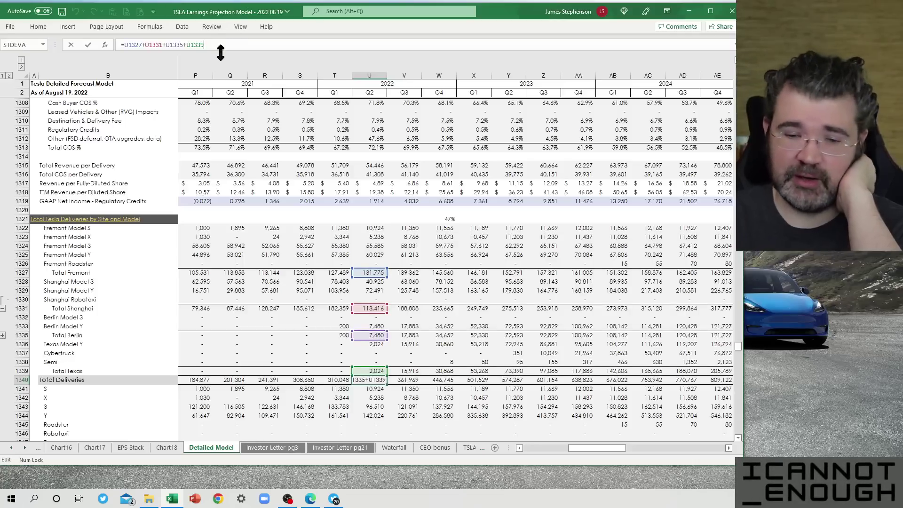
{"action": "type", "text": "+9000"}
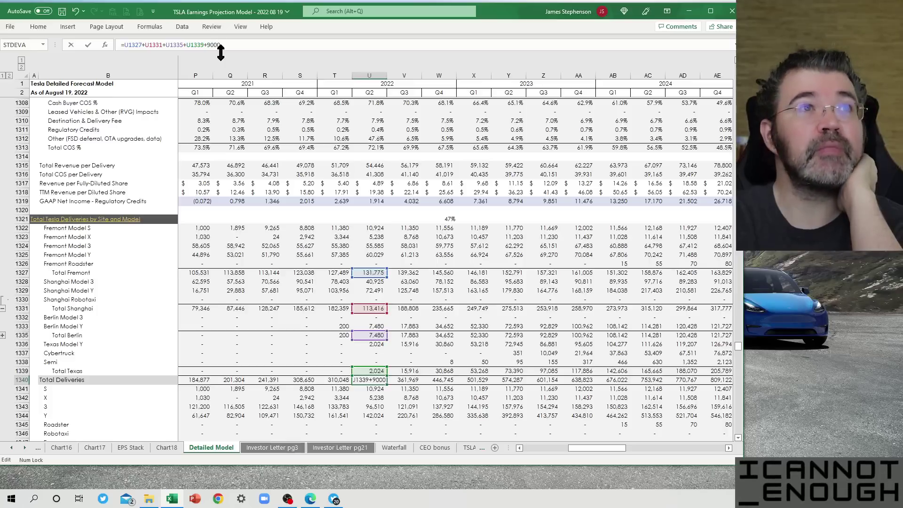
{"action": "type", "text": "0"}
{"action": "key", "text": "Return"}
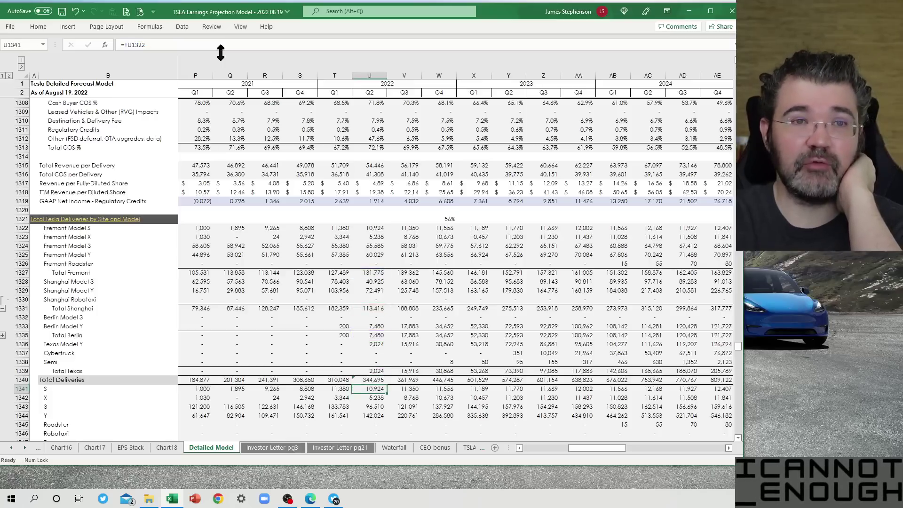
{"action": "key", "text": "Up"}
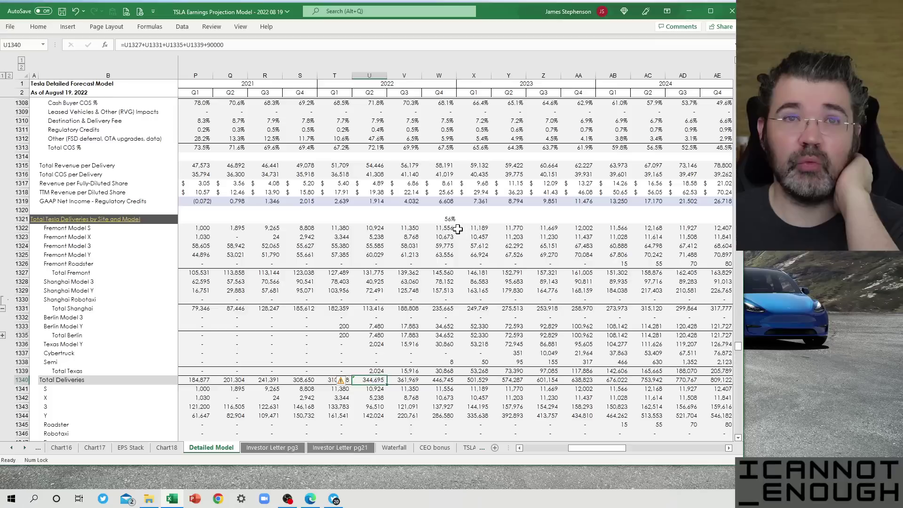
{"action": "left_click", "coordinate": [439, 220]}
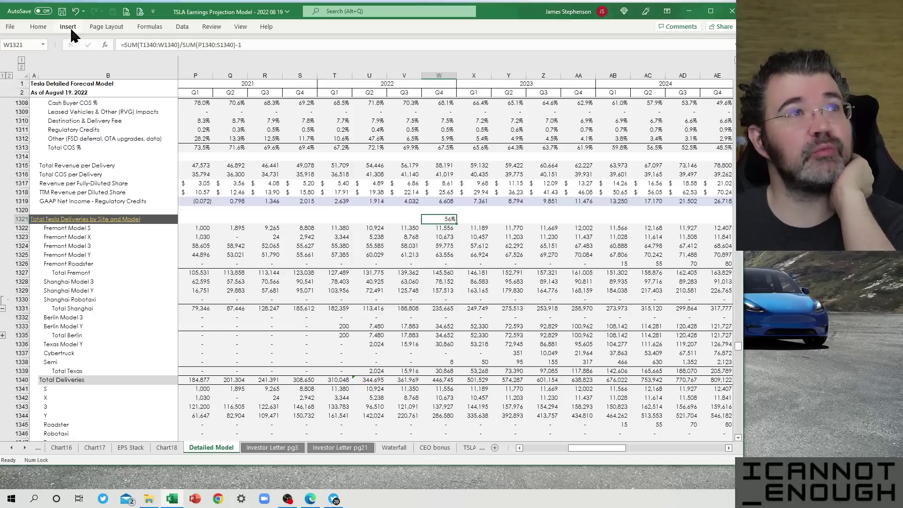
Undo the 90000 addition to Q2 2022 Total Deliveries and return to the growth percentage in W1321
{"action": "left_click", "coordinate": [76, 11]}
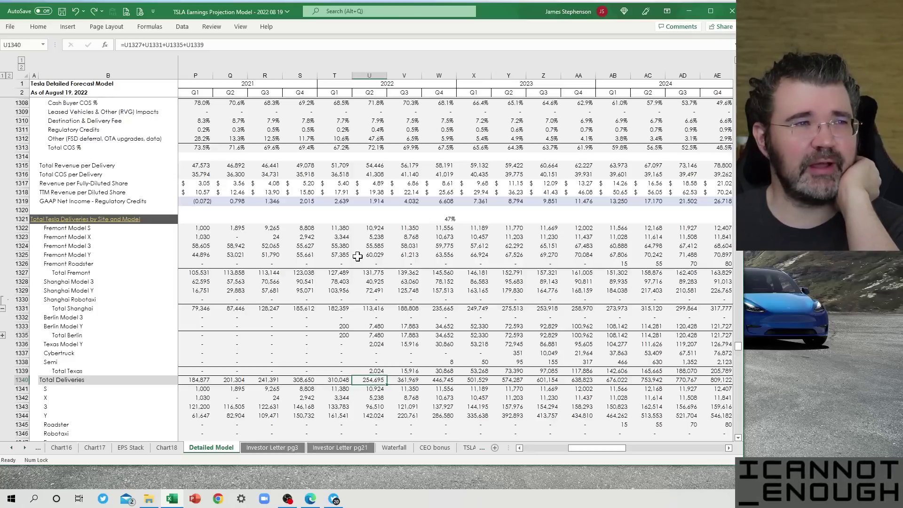
{"action": "left_click", "coordinate": [444, 219]}
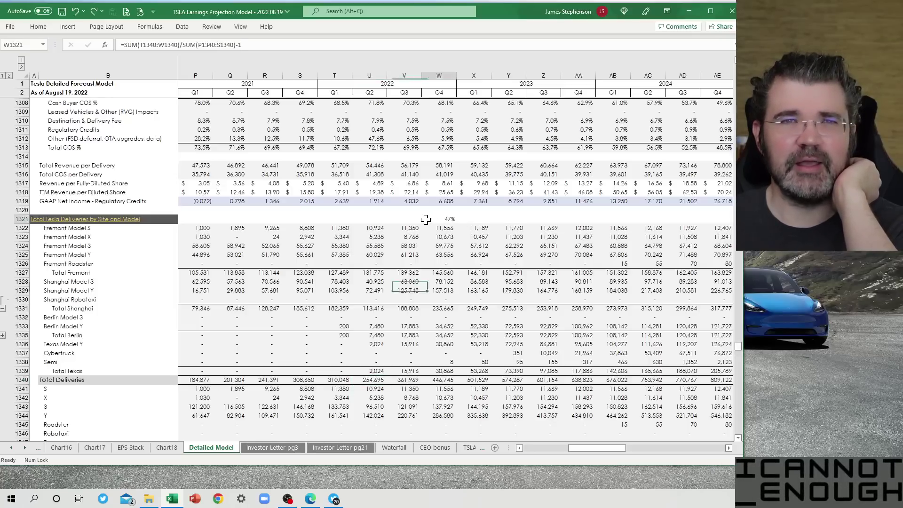